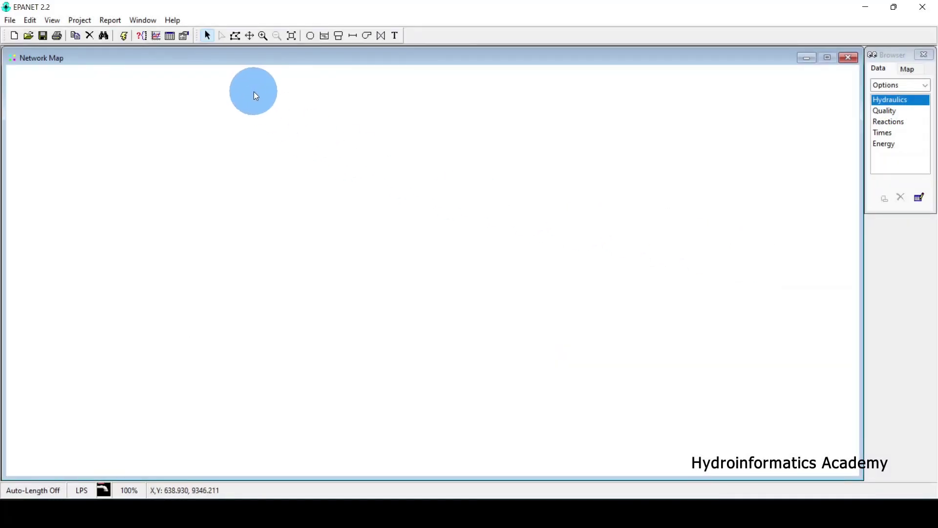
Step: Open the project defaults and look through the ID label, property and hydraulics settings, returning to the ID labels
left_click(80, 21)
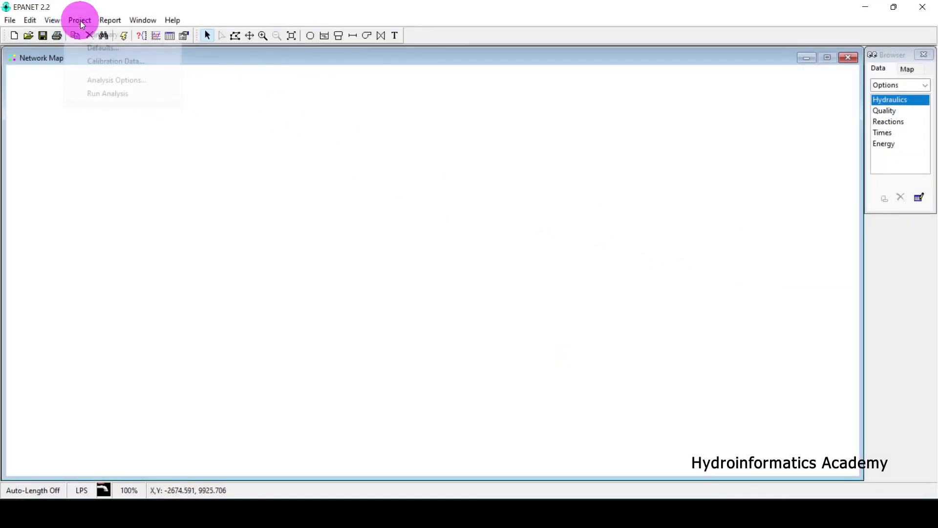
left_click(122, 48)
left_click_drag(464, 146, 476, 138)
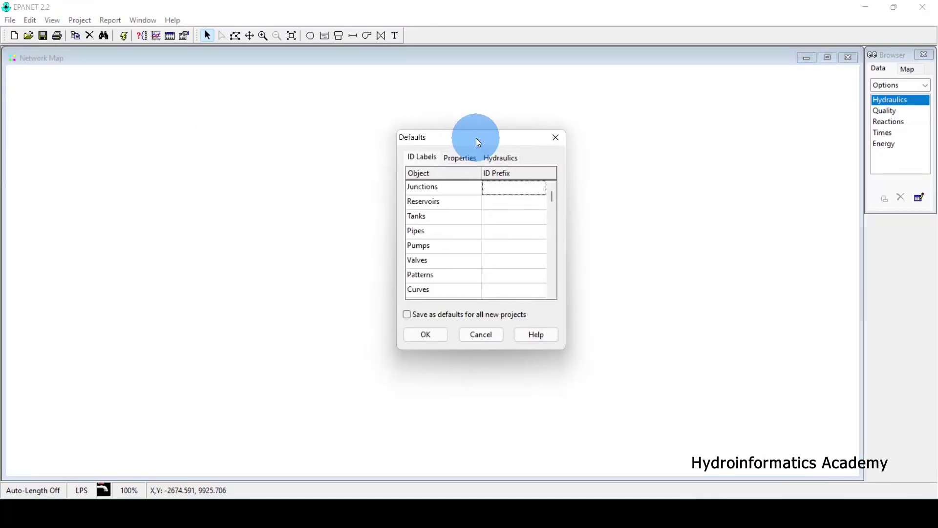
left_click(420, 159)
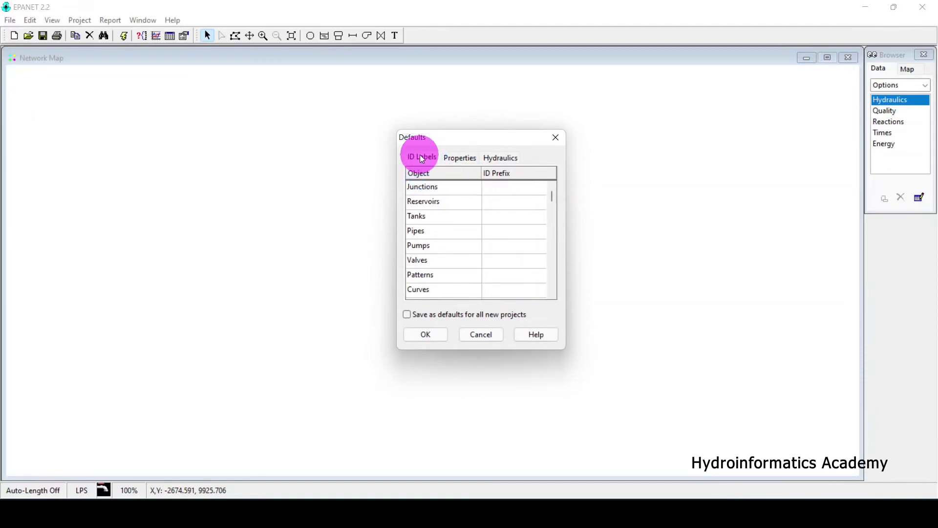
left_click(463, 158)
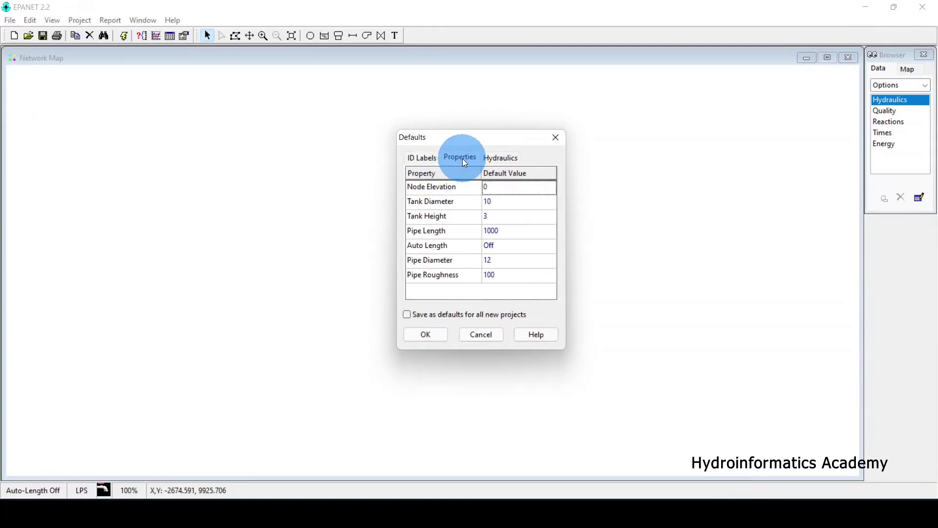
left_click(507, 161)
left_click(419, 157)
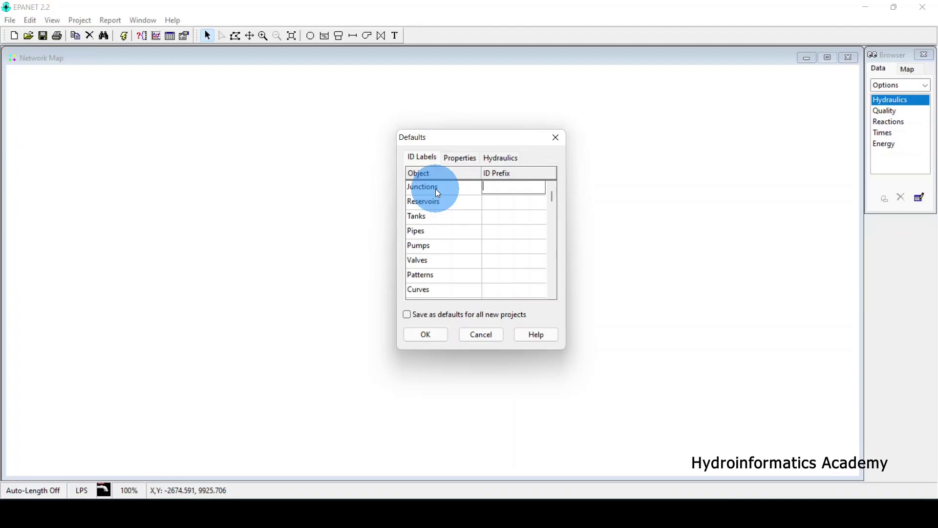
Step: Set the default ID prefix for junctions to J-
type("J-")
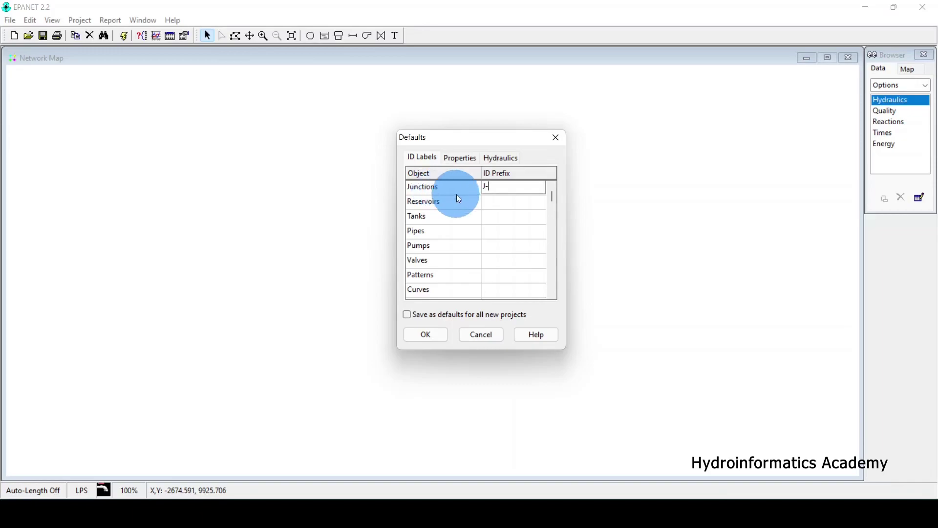
left_click_drag(501, 188, 466, 187)
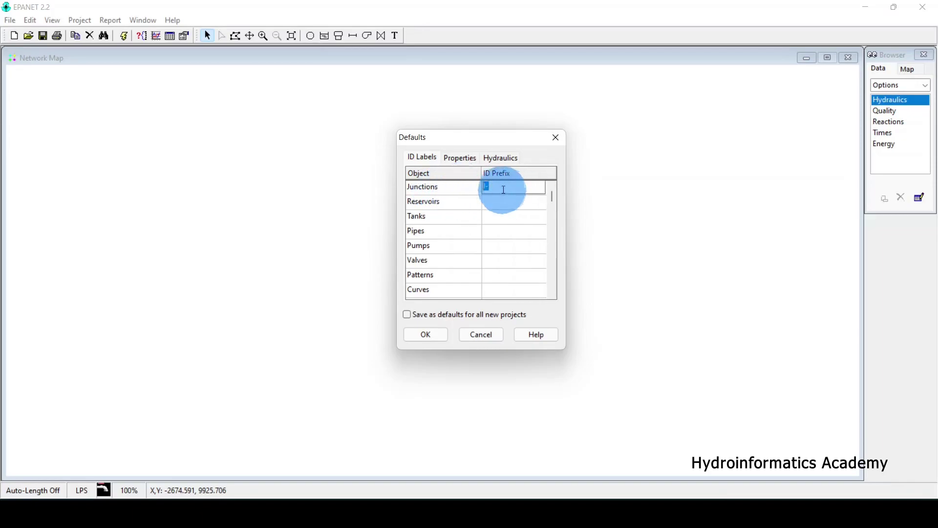
left_click(485, 187)
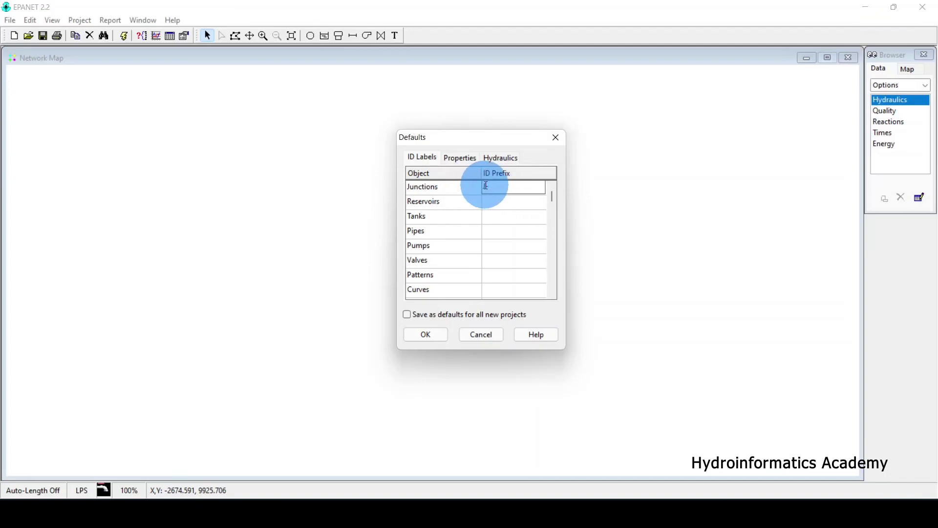
left_click_drag(488, 186, 430, 191)
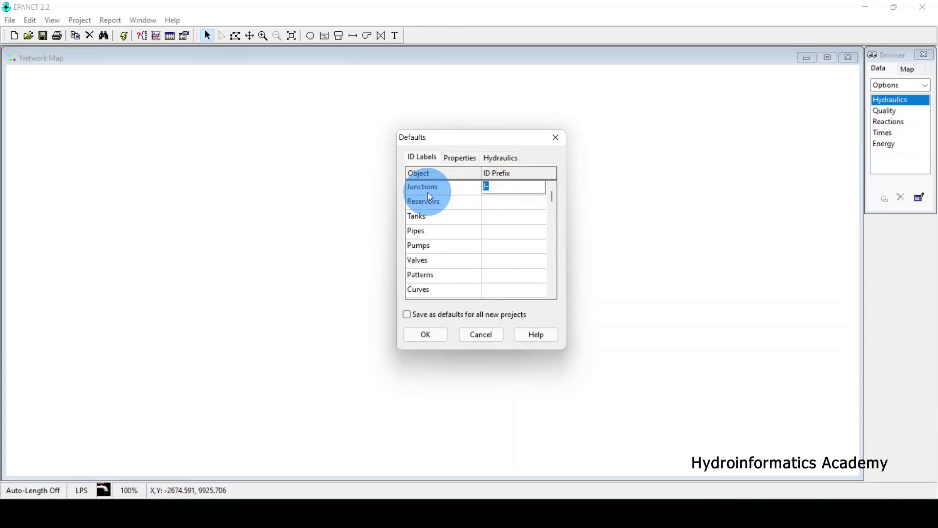
Step: Set the default ID prefixes to R- for reservoirs and ST- for tanks
left_click(431, 203)
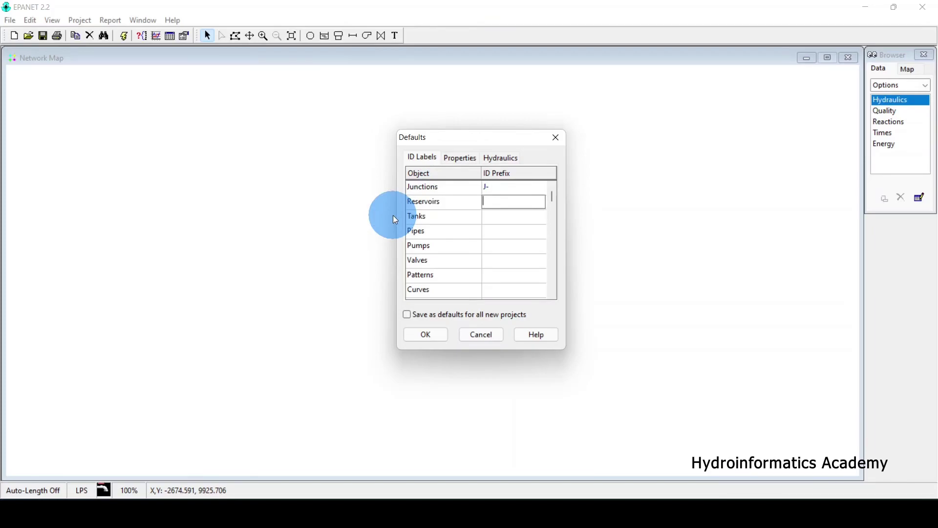
type("R-")
left_click_drag(502, 199, 430, 197)
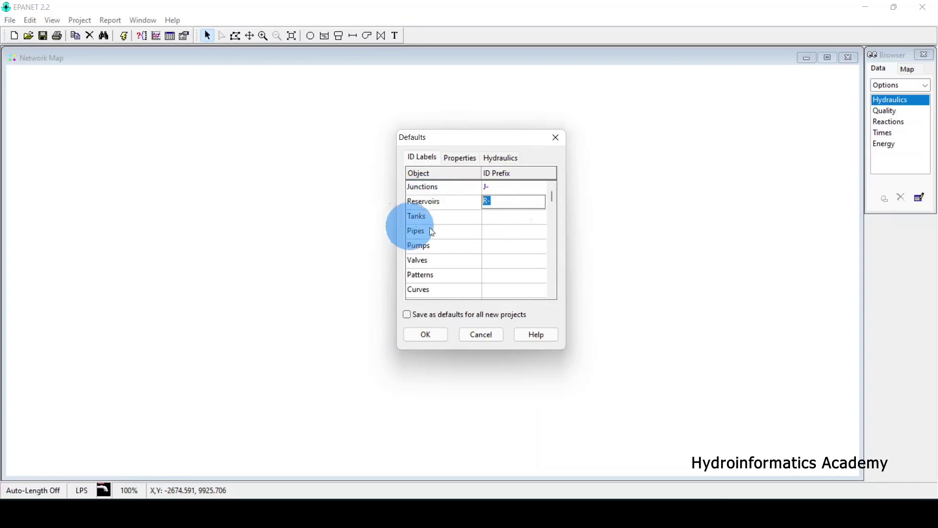
left_click(433, 220)
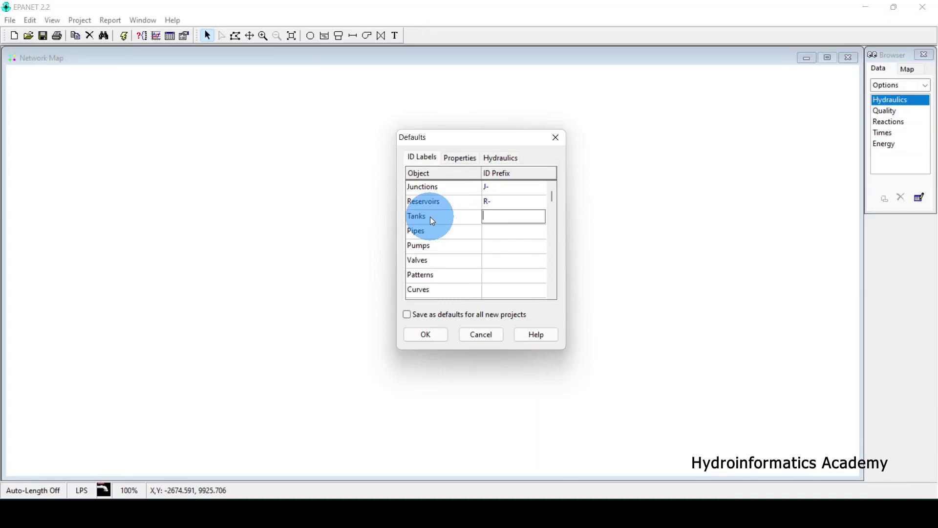
type("ST-")
Step: Set the default ID prefix for pipes to P-
left_click(486, 237)
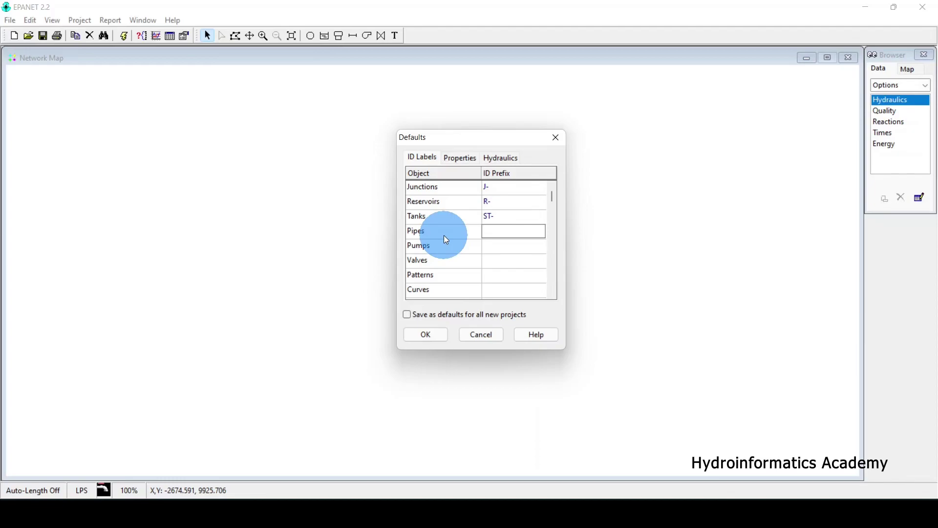
key("Down")
key("Down")
key("Down")
key("Up")
key("Up")
key("Up")
key("Up")
key("Up")
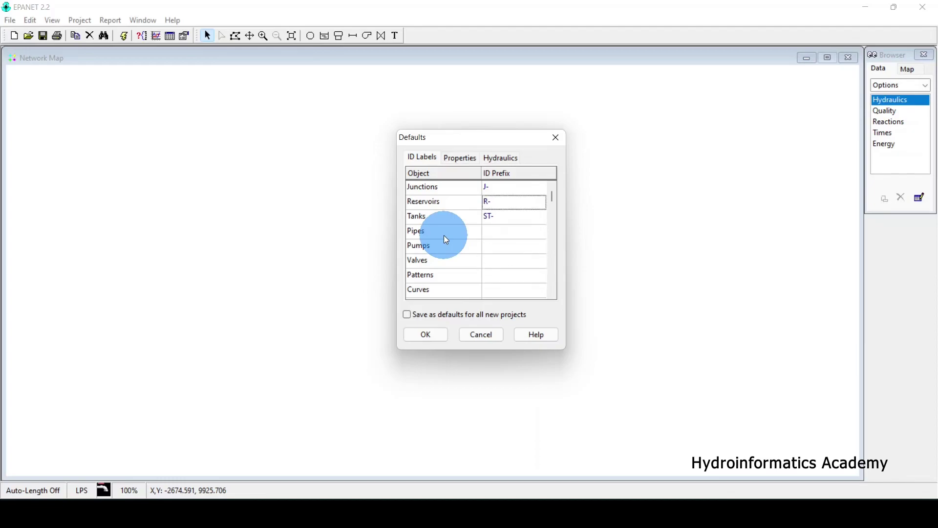
key("Down")
key("Down")
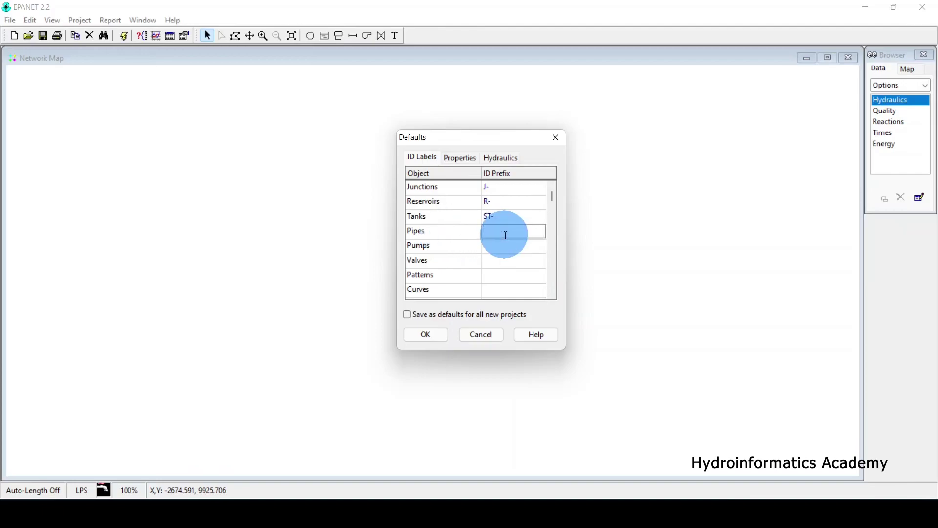
type("P-")
key("Return")
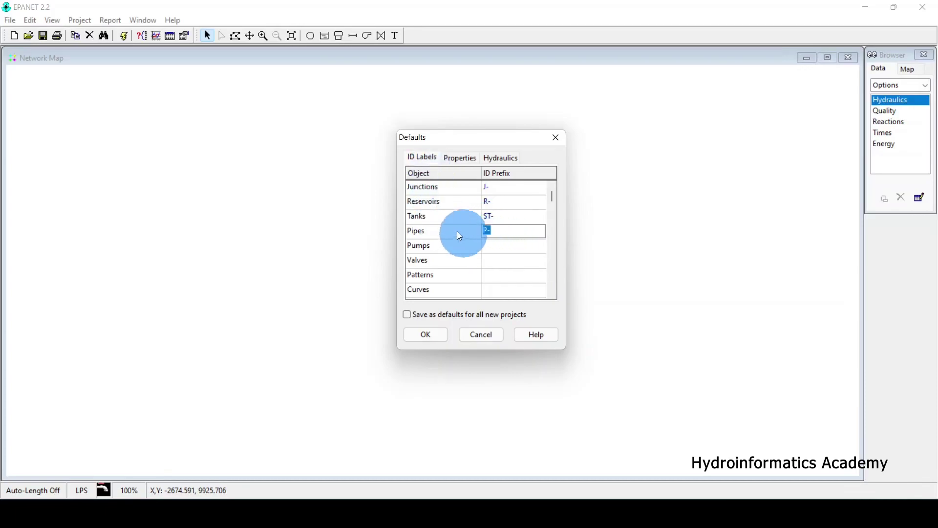
left_click(496, 233)
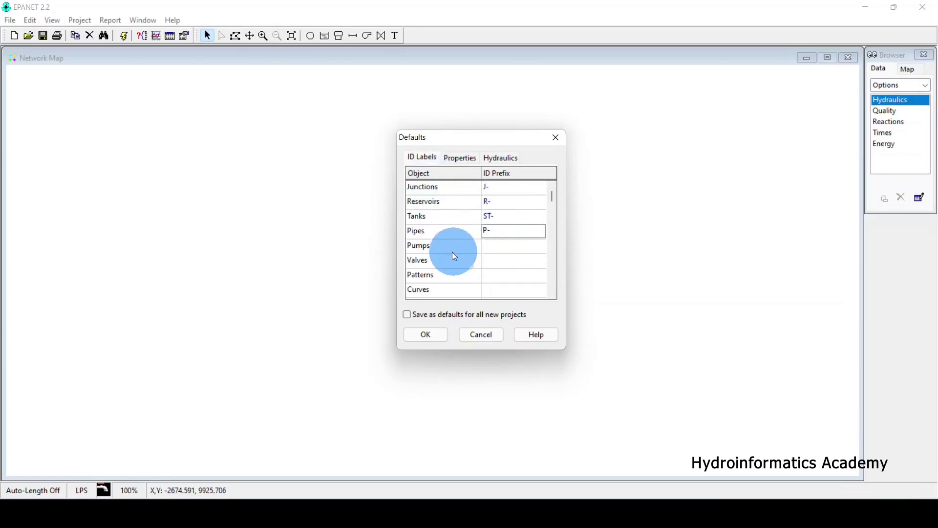
Step: Set the default ID prefix for pumps to PMP-
key("Down")
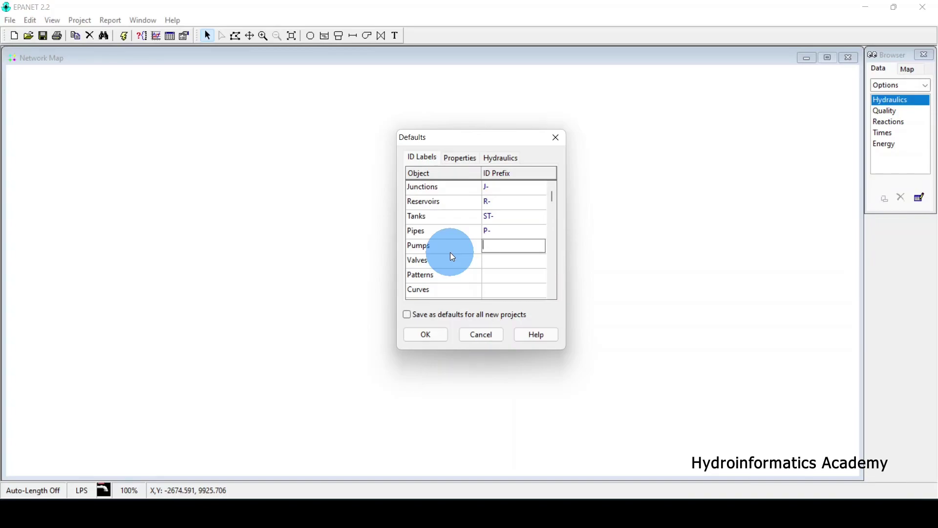
type("PMP")
left_click(516, 230)
left_click_drag(516, 230, 468, 227)
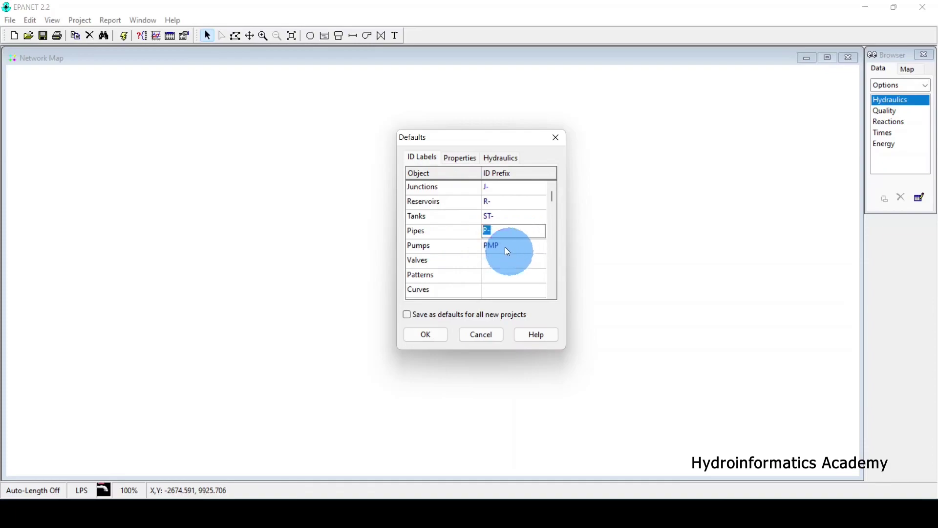
left_click(511, 245)
left_click(512, 245)
type("-")
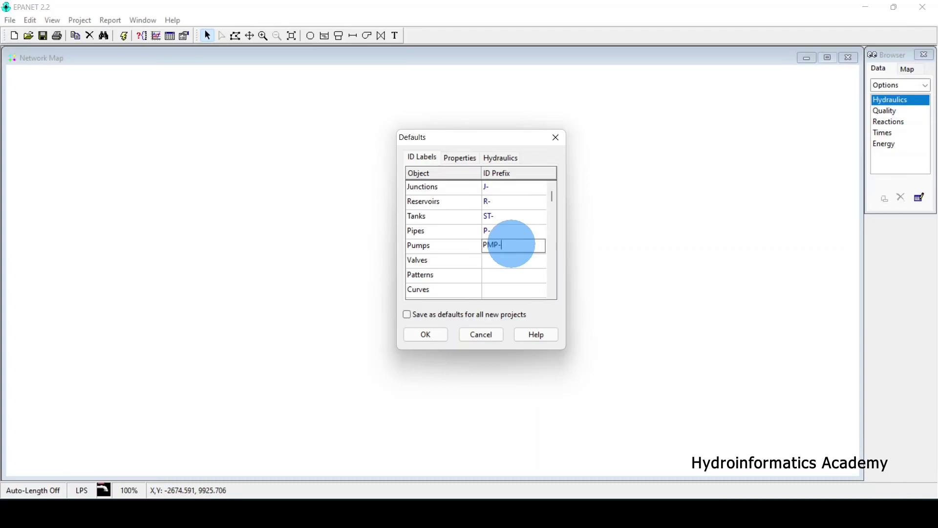
Step: Set the default ID prefixes to V- for valves and PT- for patterns
key("Down")
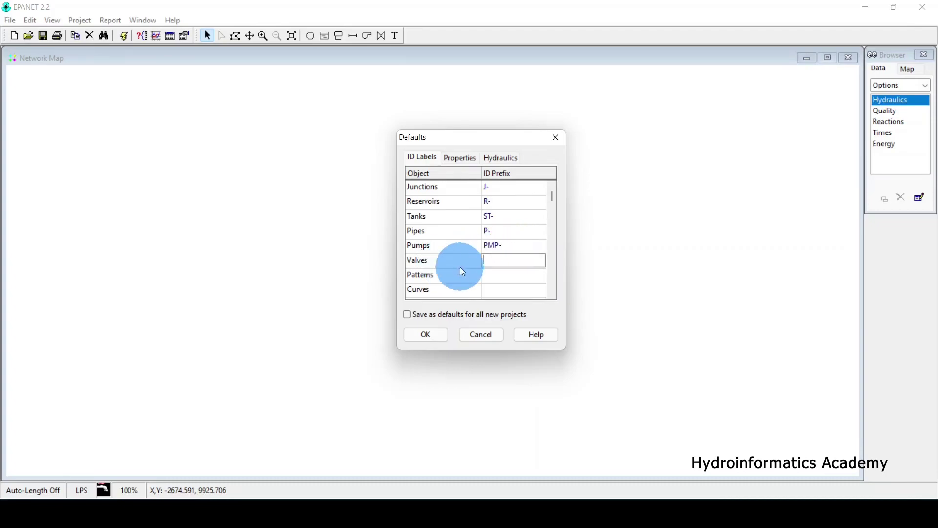
type("V-")
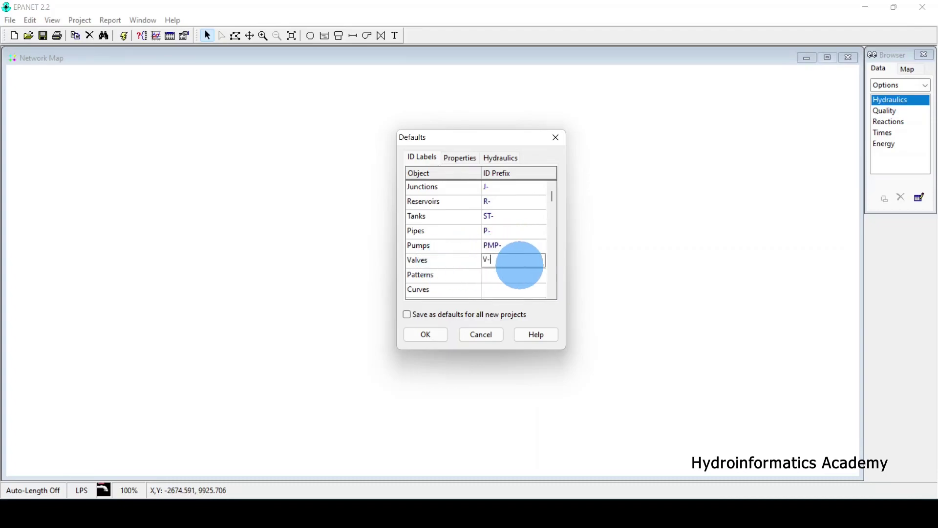
key("Down")
key("Down")
key("Down")
left_click(498, 263)
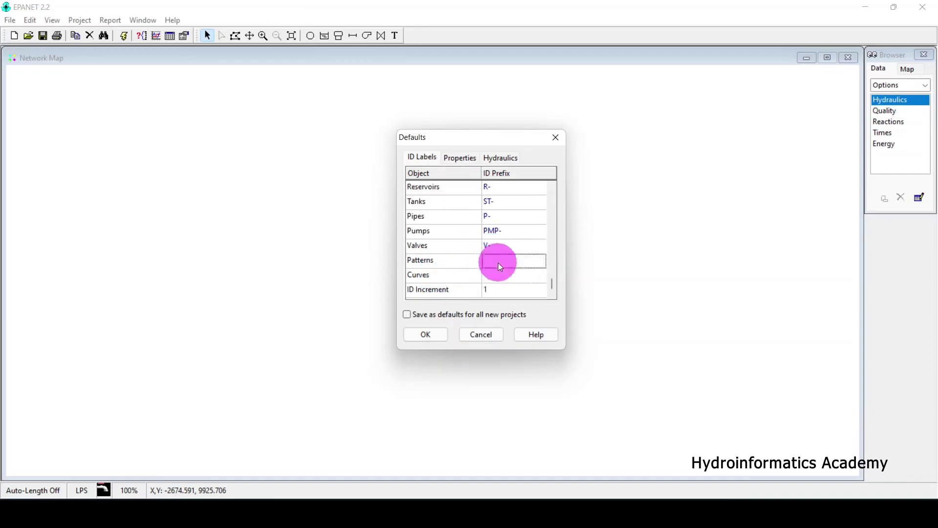
type("P")
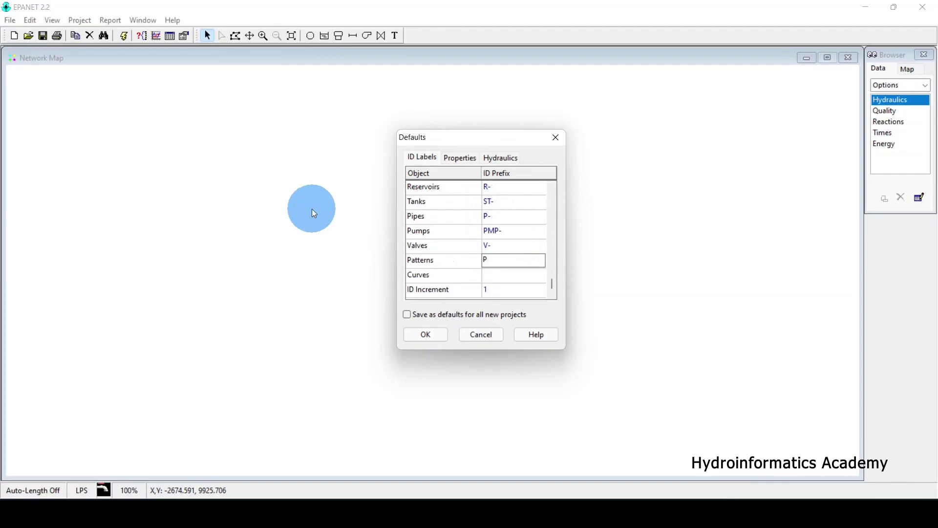
type("T-")
Step: Set the default ID prefix for curves to CV-
key("Down")
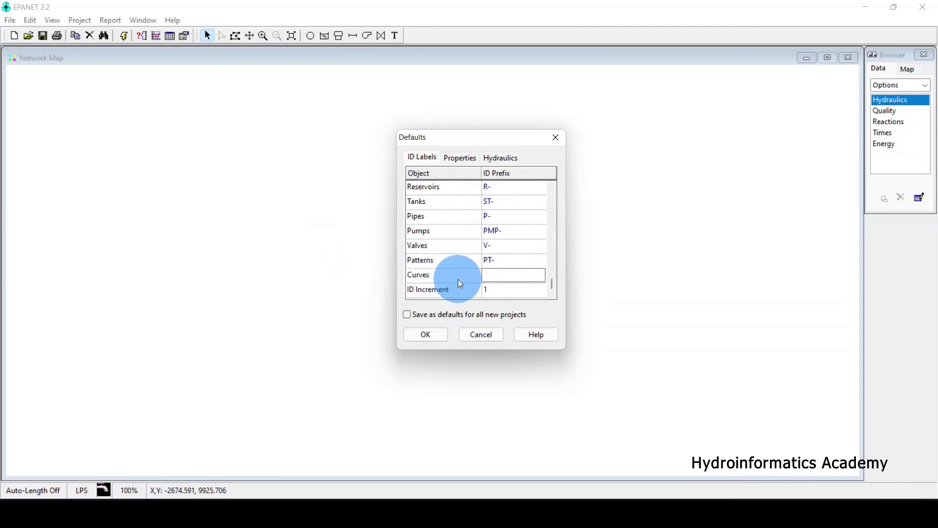
type("CV-")
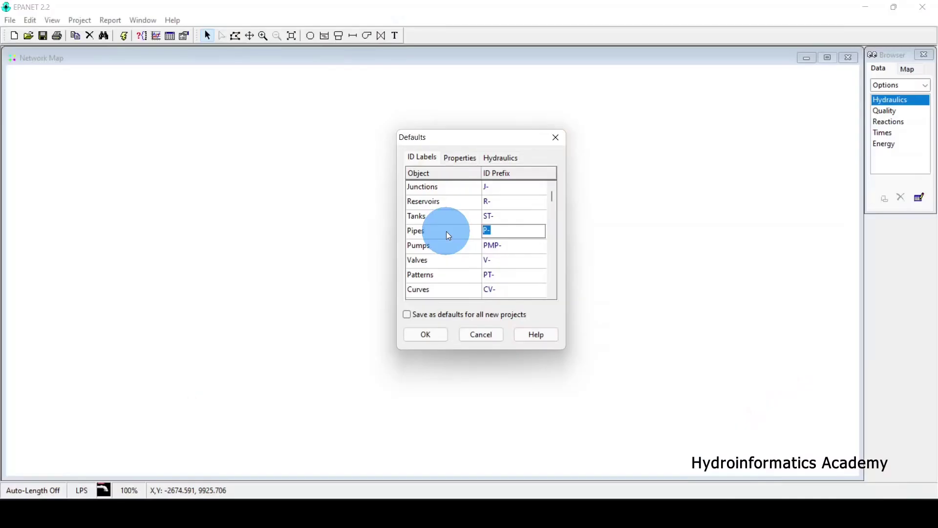
left_click(458, 235)
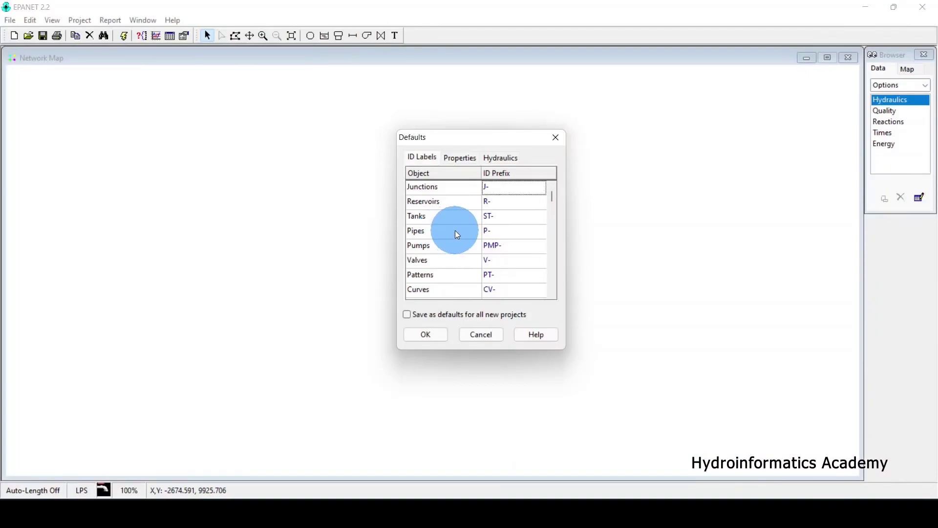
Step: Examine the default node elevation, tank diameter and tank height among the project's property defaults
left_click(457, 159)
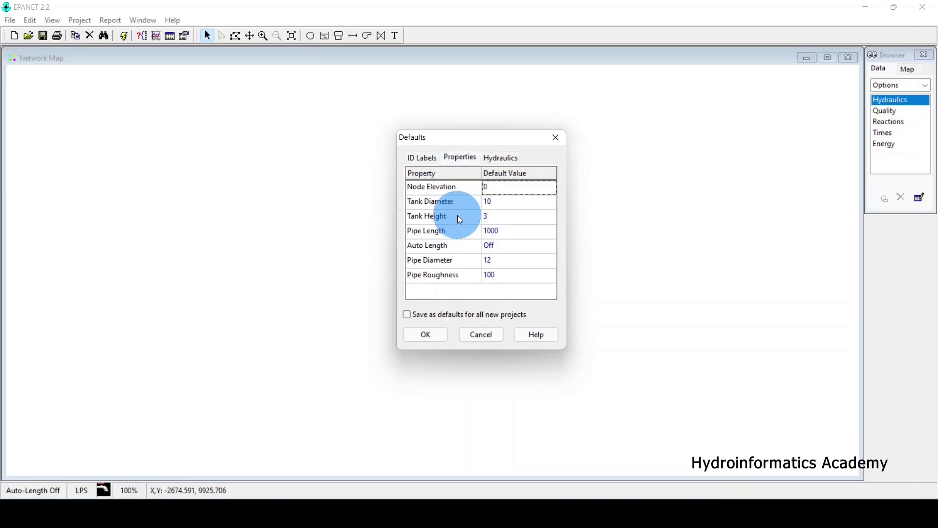
left_click(450, 189)
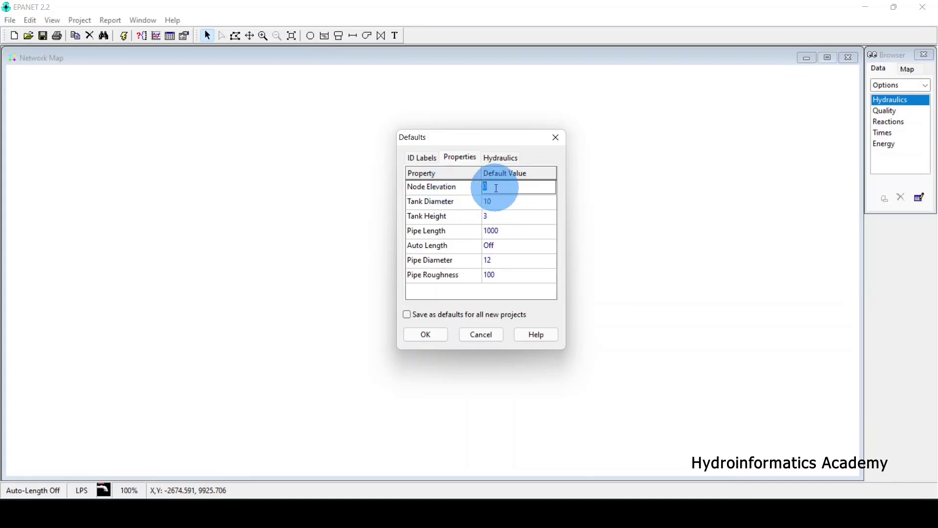
left_click(473, 187)
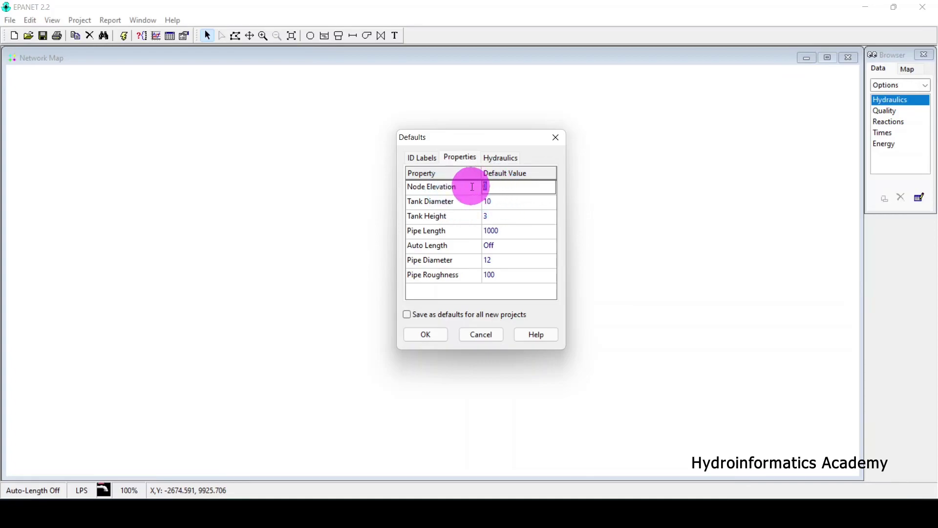
left_click(447, 205)
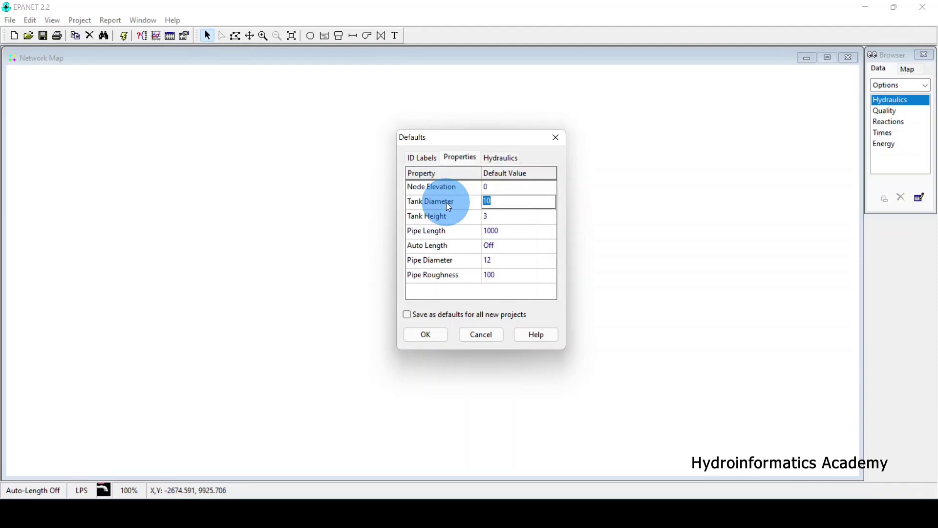
left_click(472, 200)
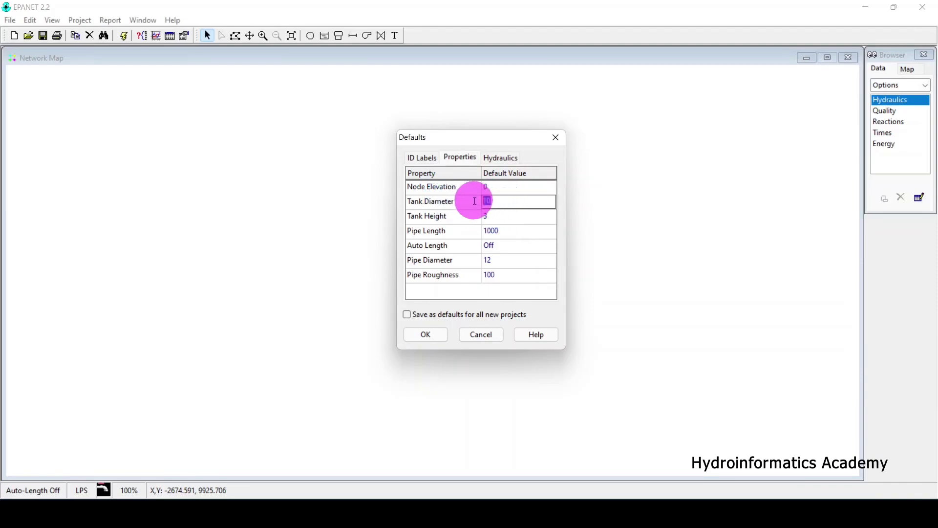
left_click(449, 216)
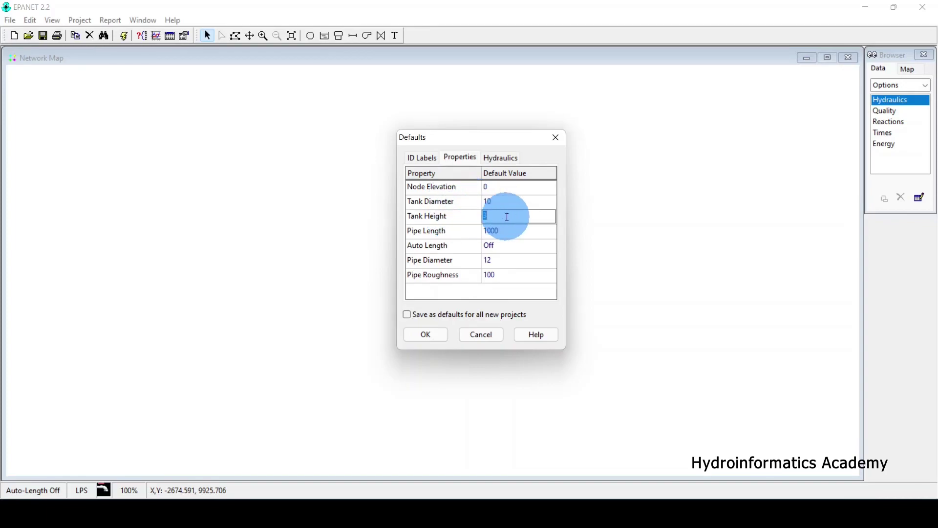
left_click(466, 216)
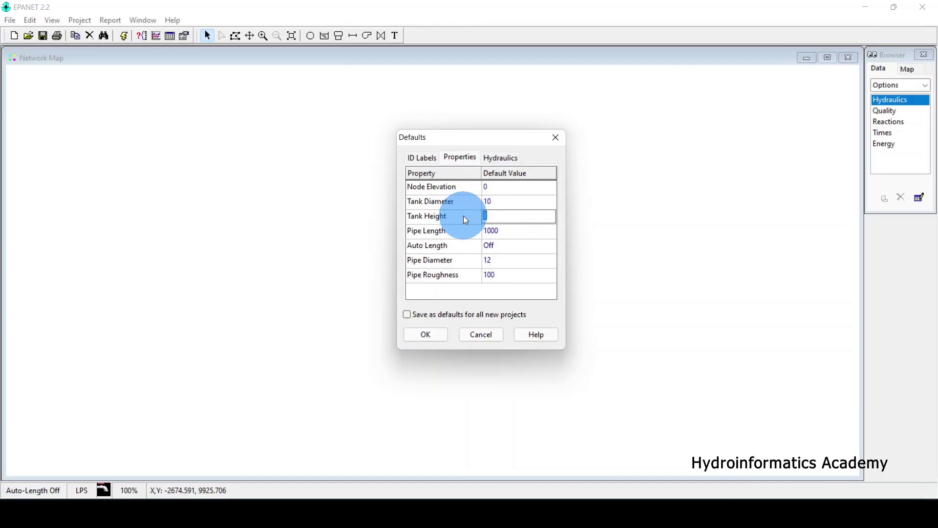
left_click(496, 200)
left_click(492, 187)
left_click(501, 203)
left_click(499, 216)
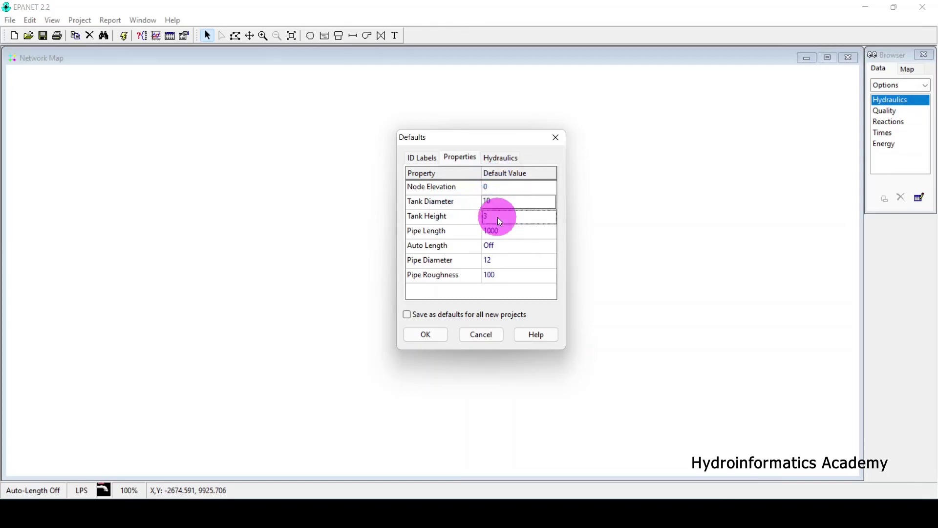
Step: Try the default Auto Length setting as On, and return it to Off
left_click(442, 232)
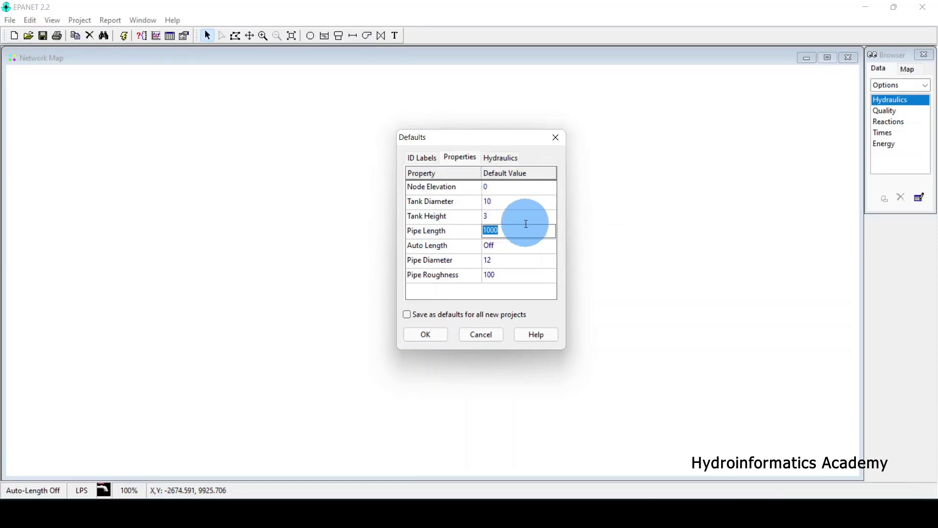
left_click(430, 245)
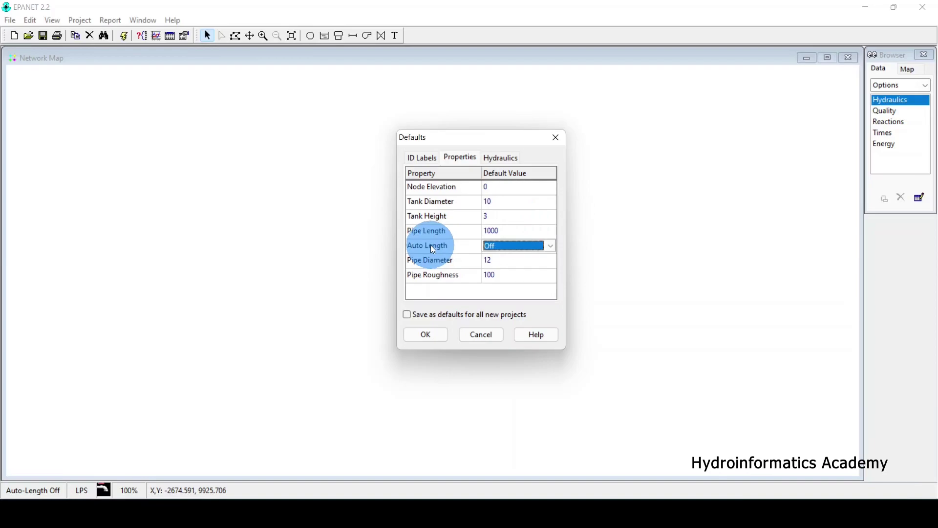
left_click(514, 245)
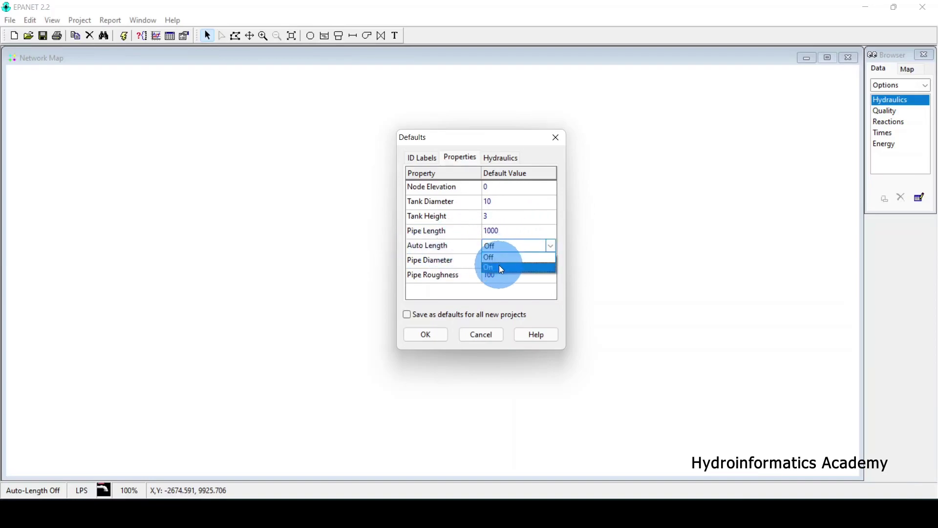
left_click(499, 265)
left_click(500, 248)
left_click(500, 258)
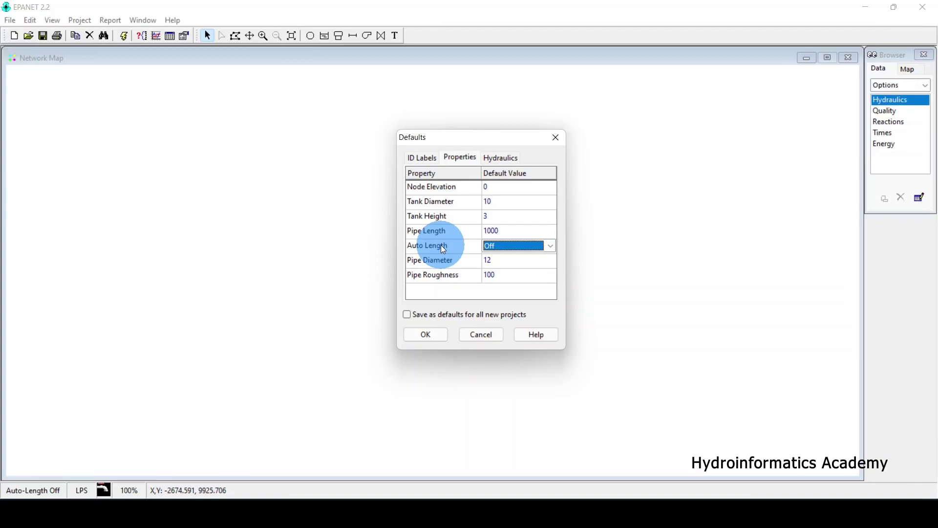
left_click(495, 247)
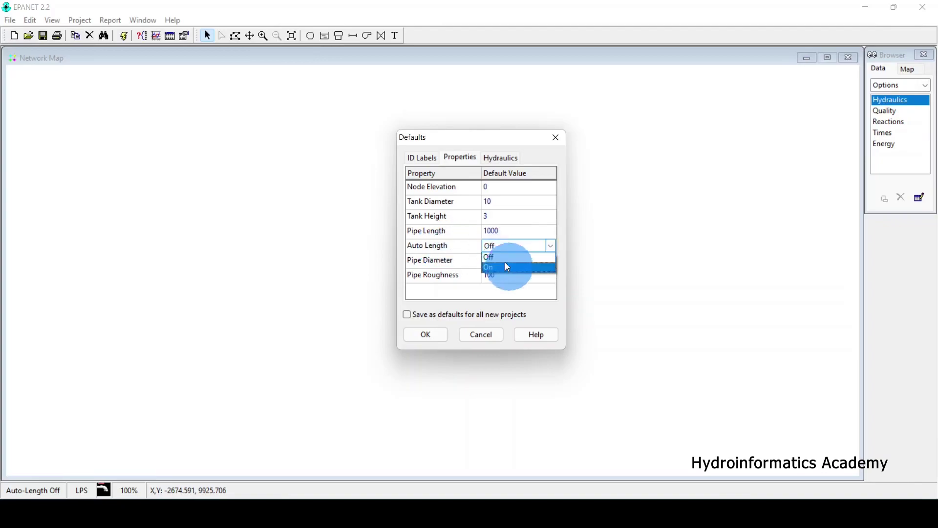
left_click(507, 264)
left_click(507, 252)
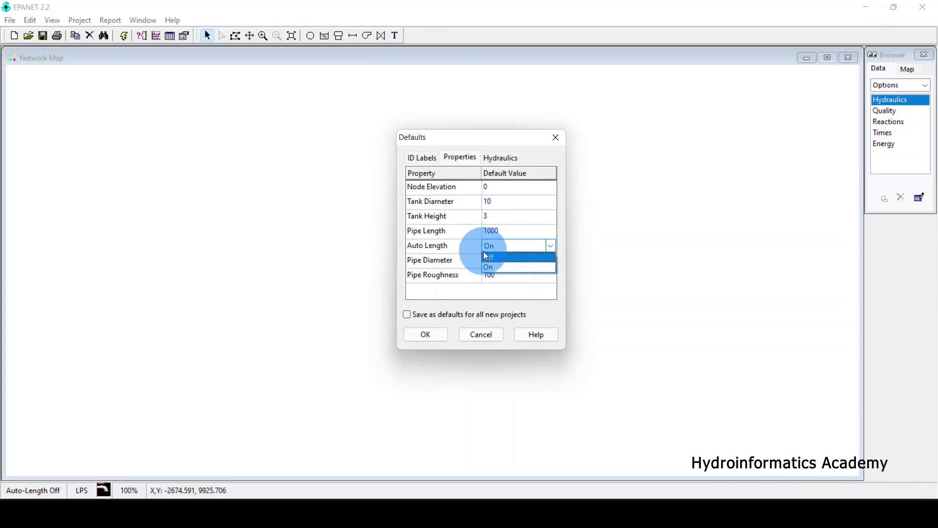
left_click(488, 256)
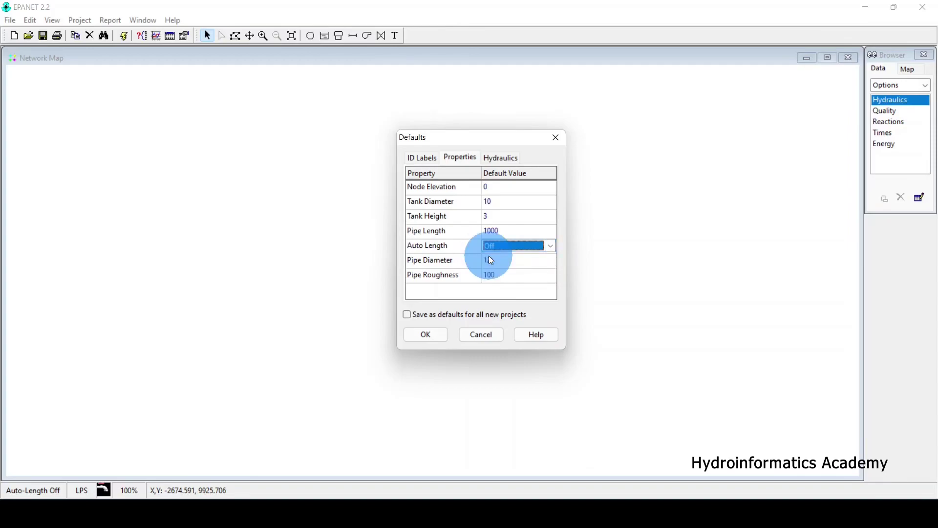
Step: Examine the default pipe diameter and pipe roughness, and open the hydraulics defaults
left_click(450, 264)
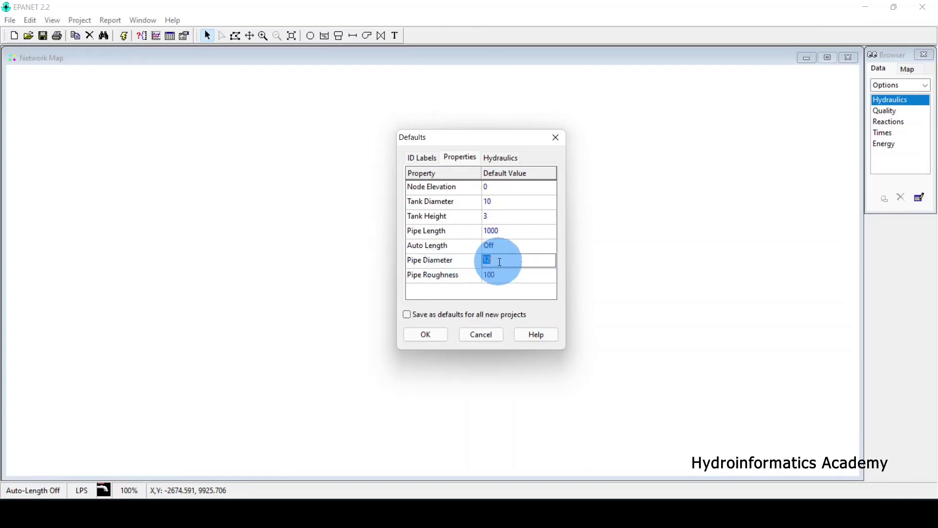
left_click(433, 278)
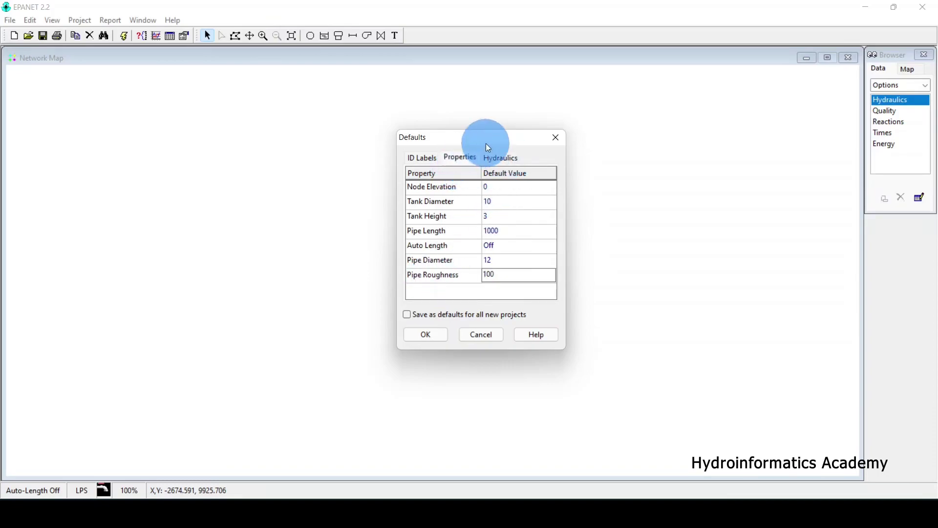
left_click_drag(486, 143, 460, 120)
left_click(473, 135)
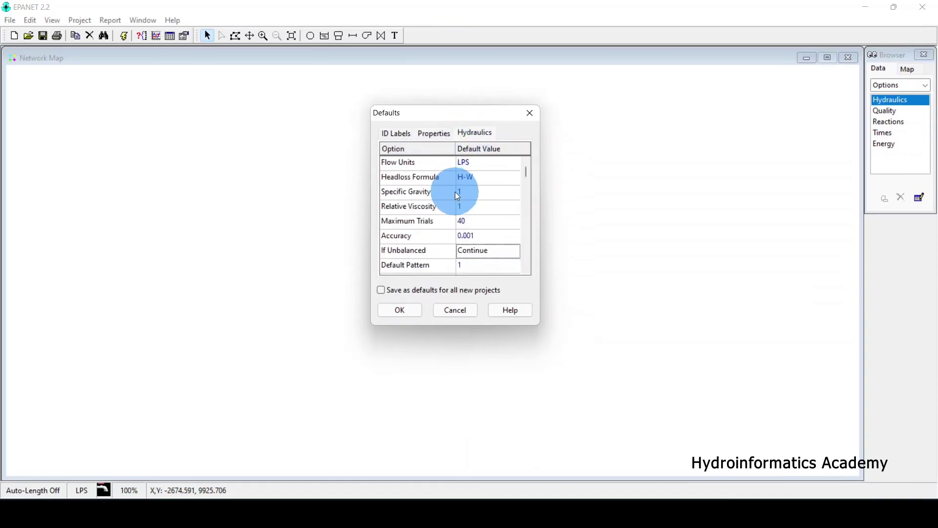
Step: Look through the available flow units and set the default flow units to CFS
left_click(413, 163)
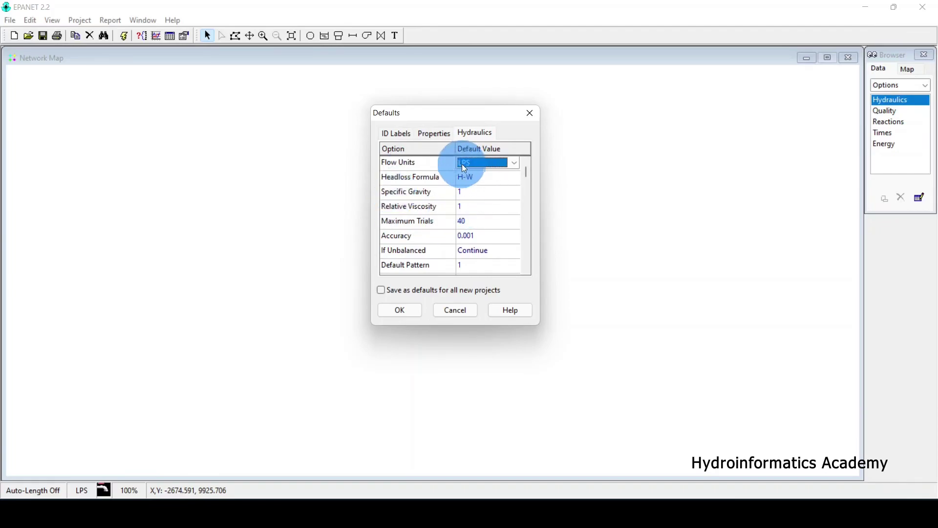
left_click(494, 164)
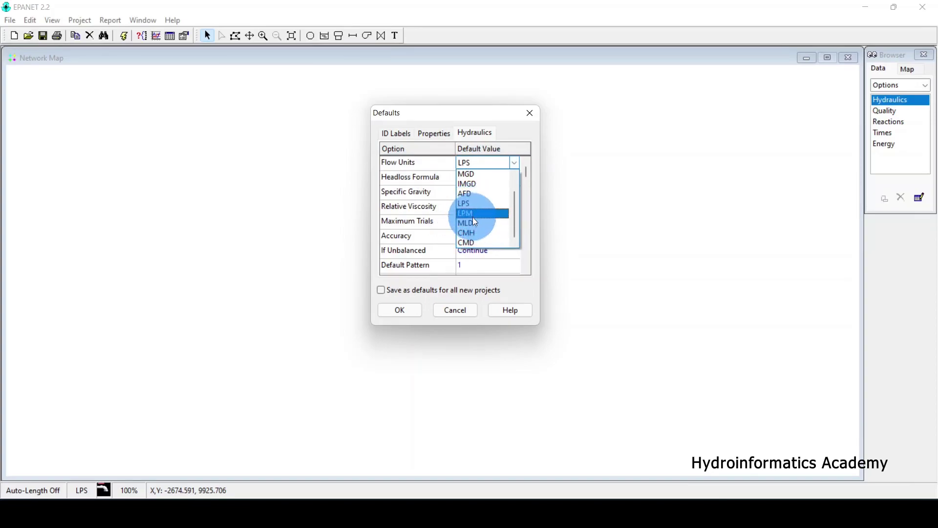
left_click(418, 165)
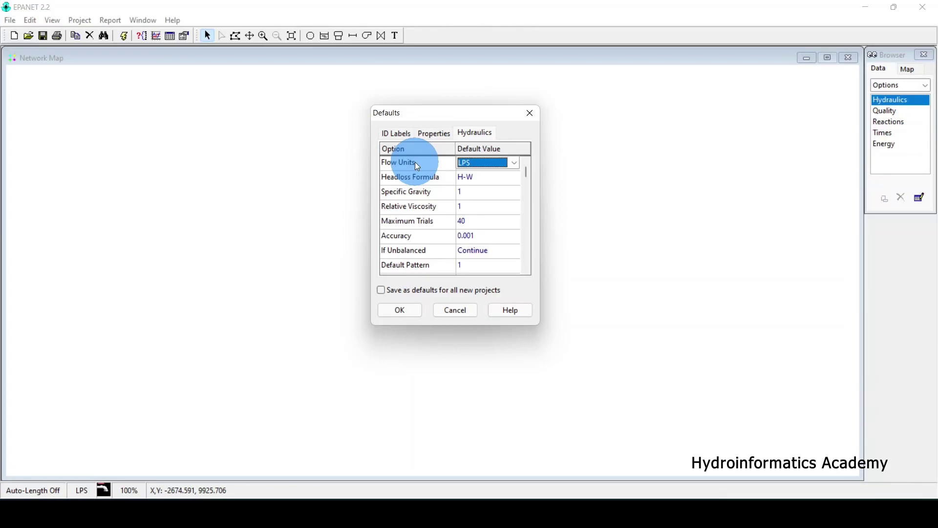
left_click(481, 167)
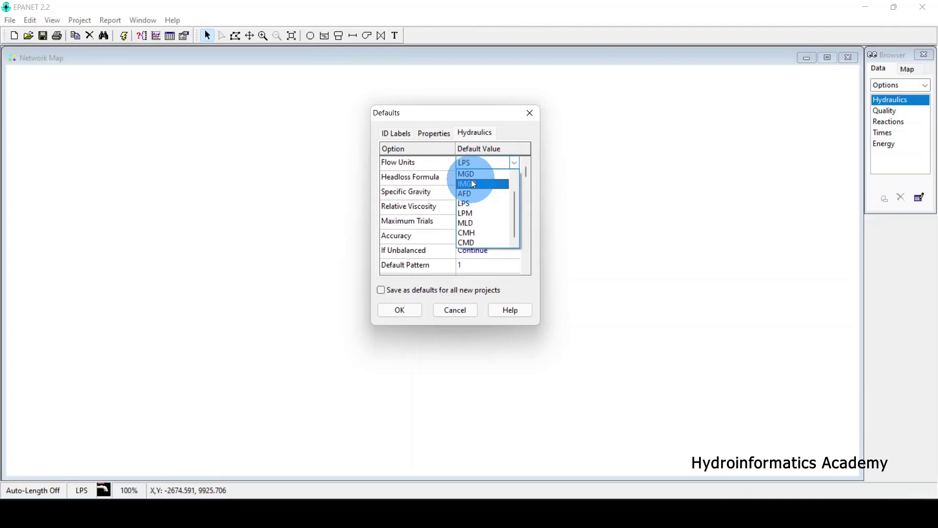
scroll(468, 177, "up", 1)
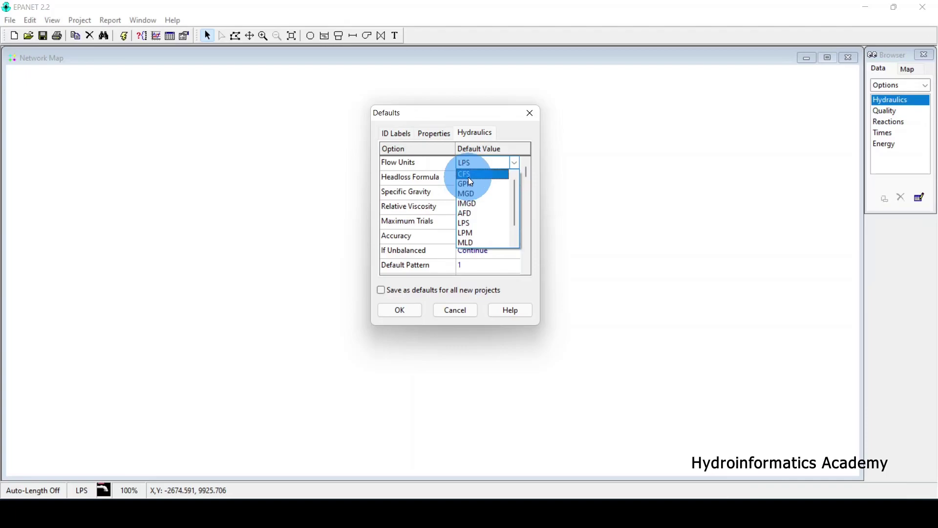
left_click(465, 175)
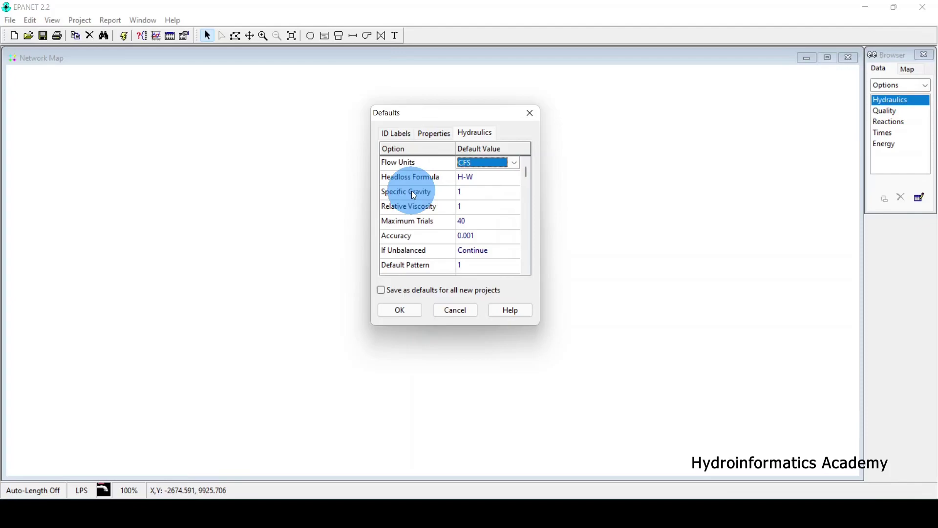
Step: Return the default flow units to LPS
left_click(489, 165)
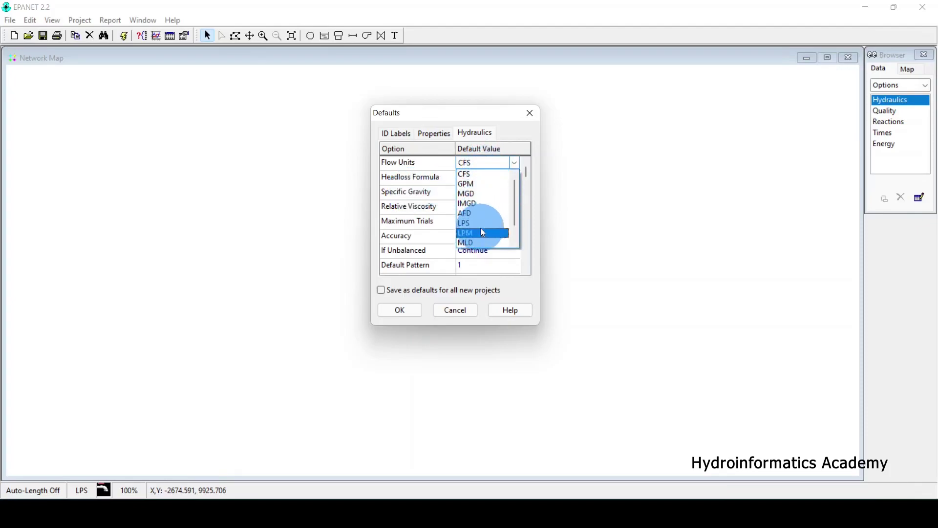
scroll(482, 231, "down", 1)
scroll(480, 227, "up", 1)
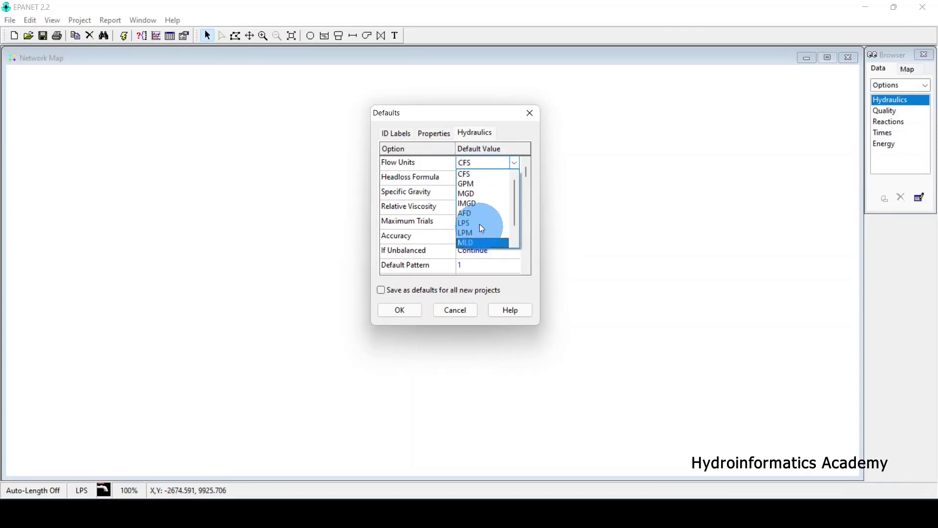
left_click(483, 224)
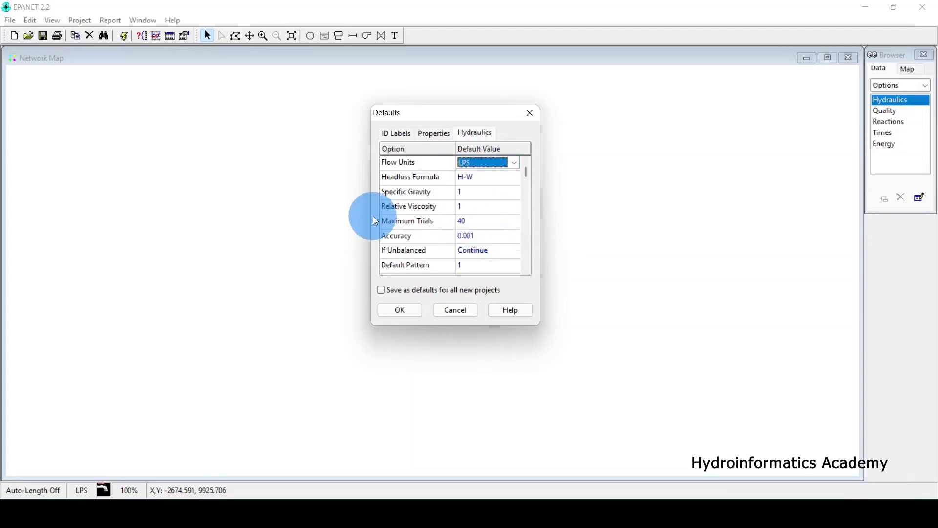
Step: Examine the default headloss formula, specific gravity, relative viscosity and maximum trials
left_click(413, 177)
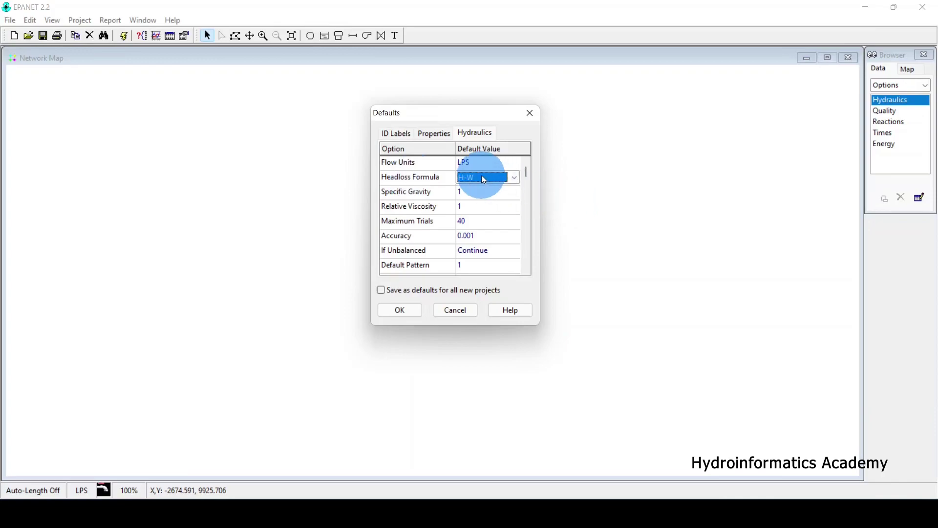
left_click(430, 198)
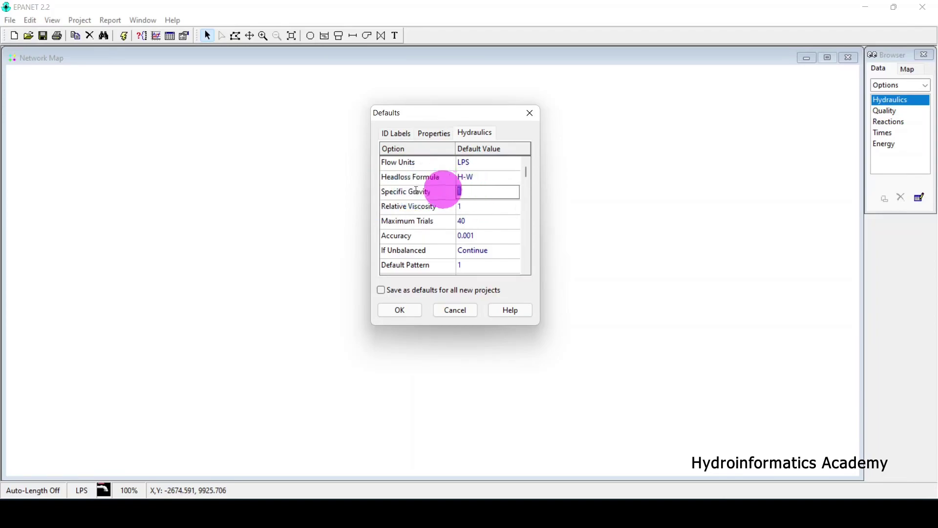
left_click(407, 209)
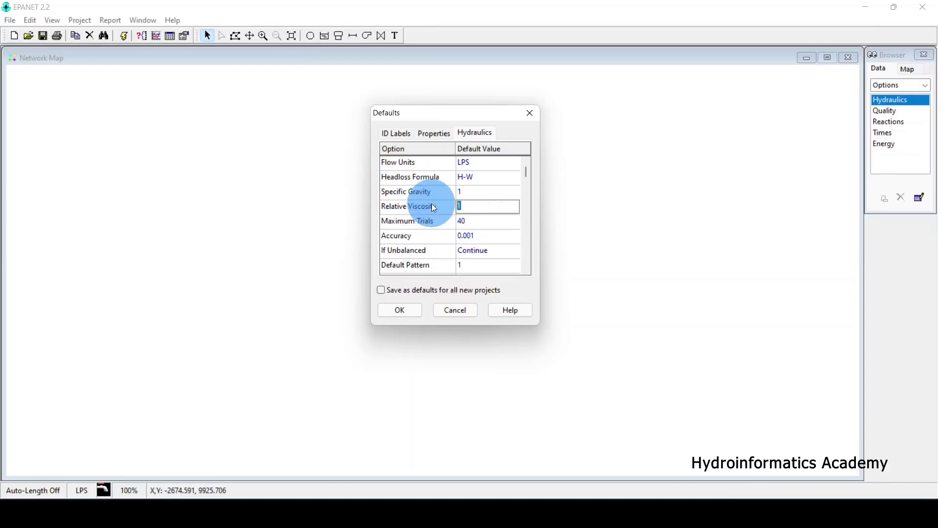
left_click(423, 193)
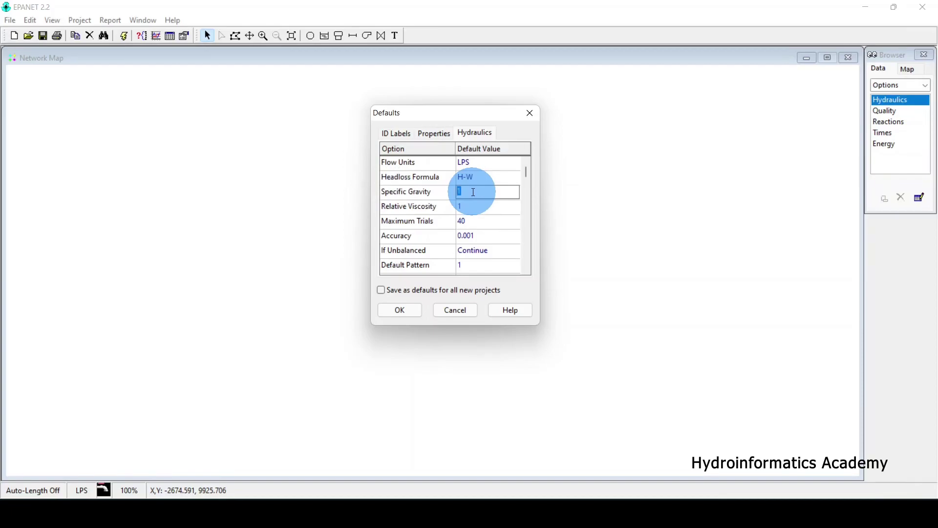
left_click(411, 188)
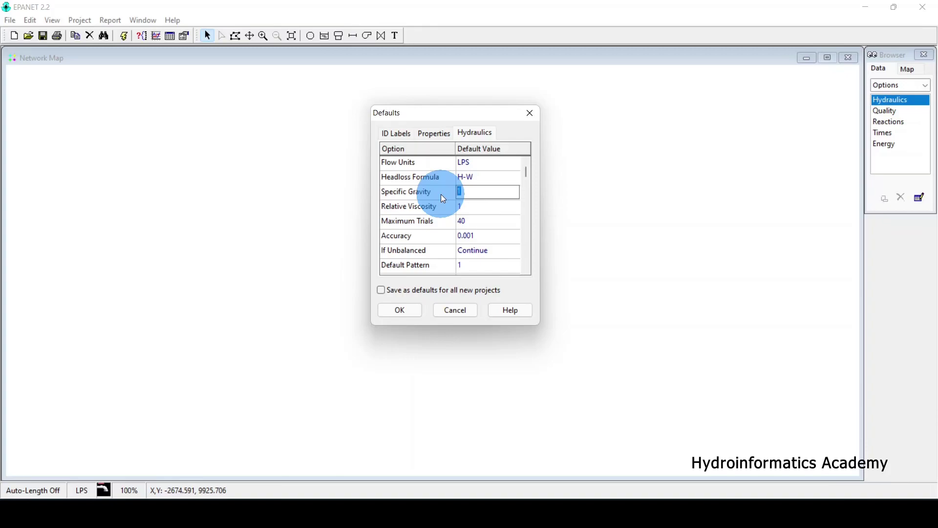
left_click(424, 223)
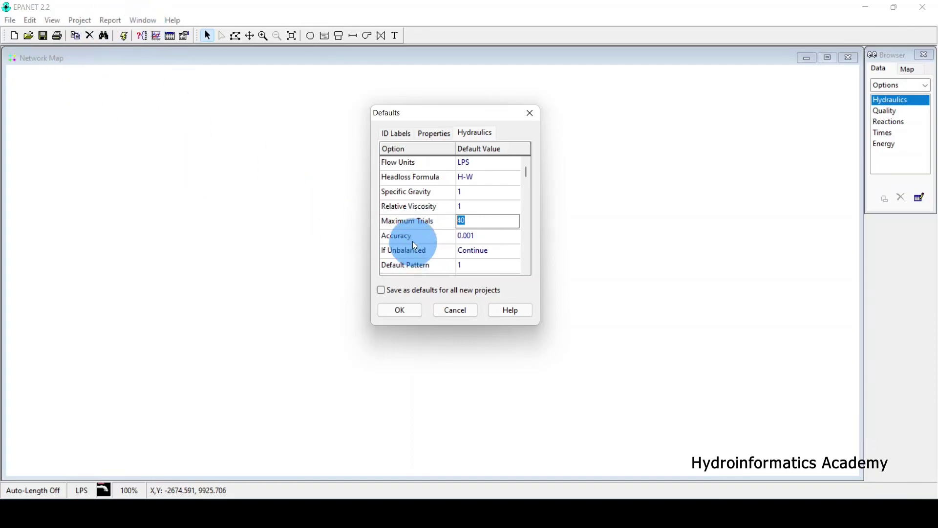
Step: Try Stop as the default If Unbalanced option, and return it to Continue
scroll(411, 242, "down", 6)
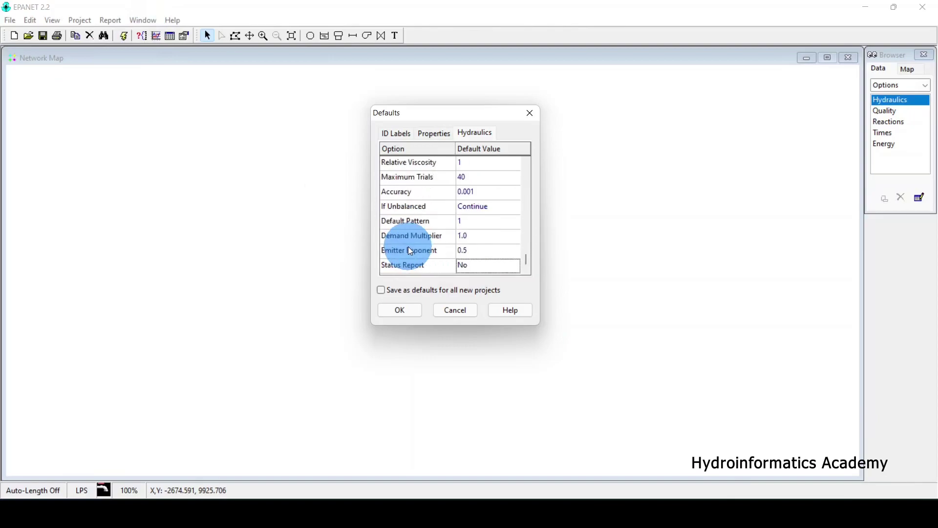
left_click(417, 209)
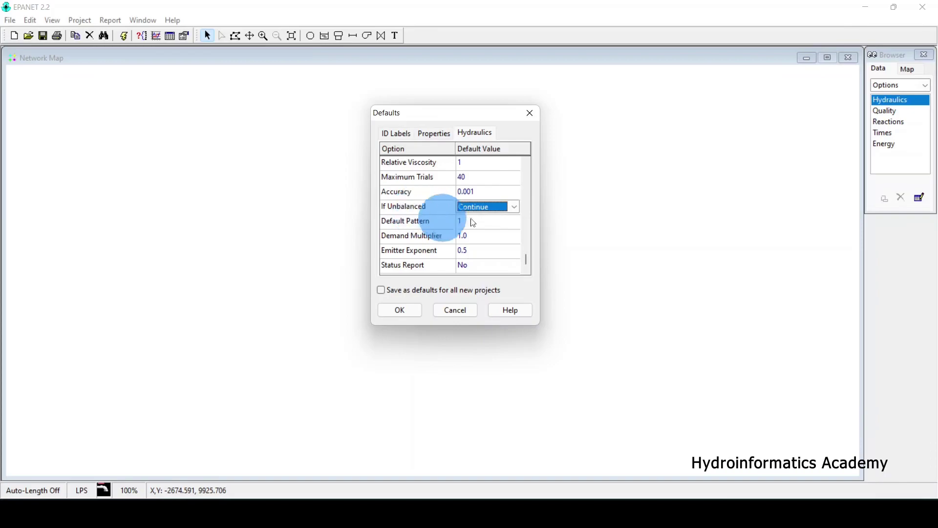
left_click(514, 207)
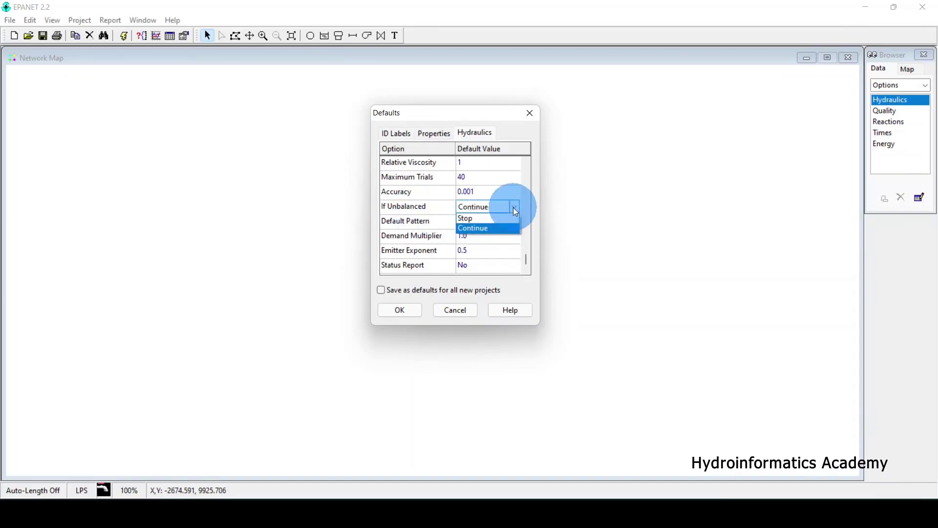
left_click(499, 221)
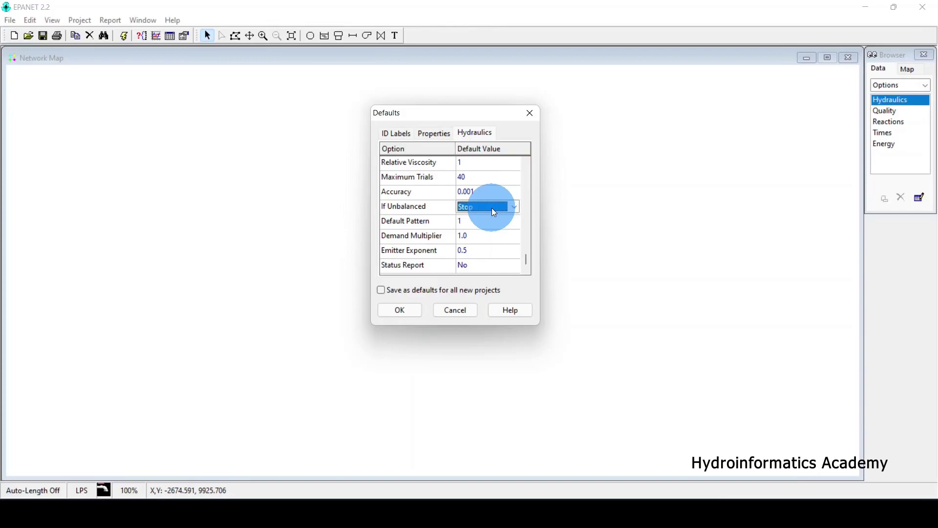
left_click(494, 211)
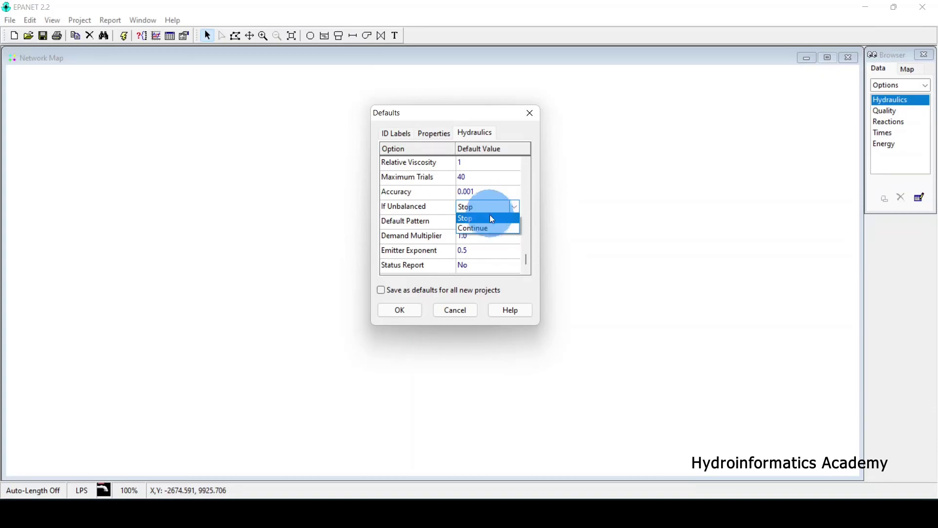
left_click(483, 229)
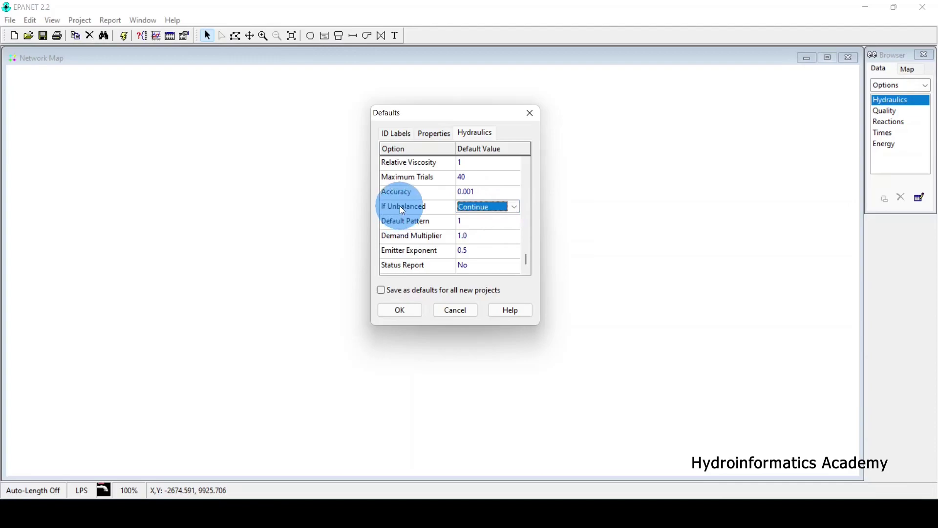
Step: Examine the default pattern, demand multiplier and emitter exponent among the hydraulics defaults
left_click(429, 222)
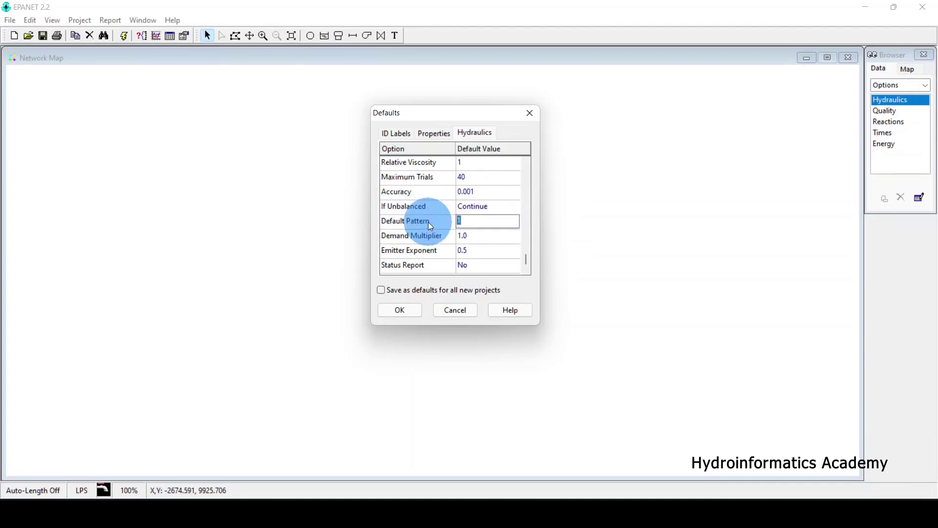
key("Down")
key("Down")
key("Down")
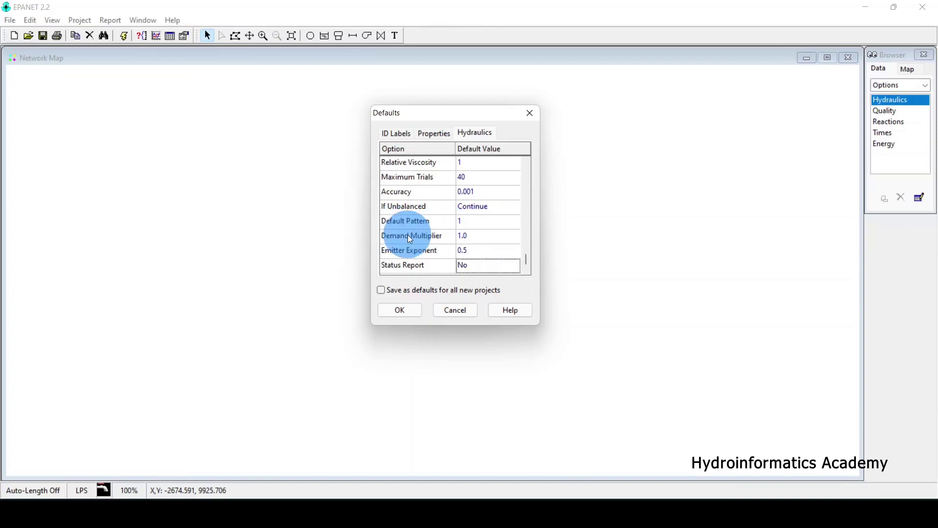
left_click(419, 238)
left_click(411, 222)
key("Down")
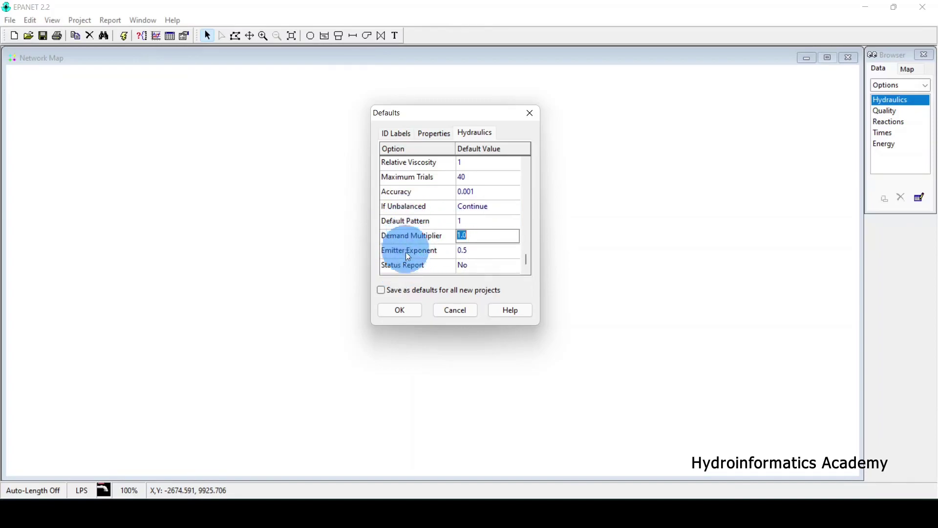
key("Down")
key("Up")
key("Up")
key("Down")
key("Down")
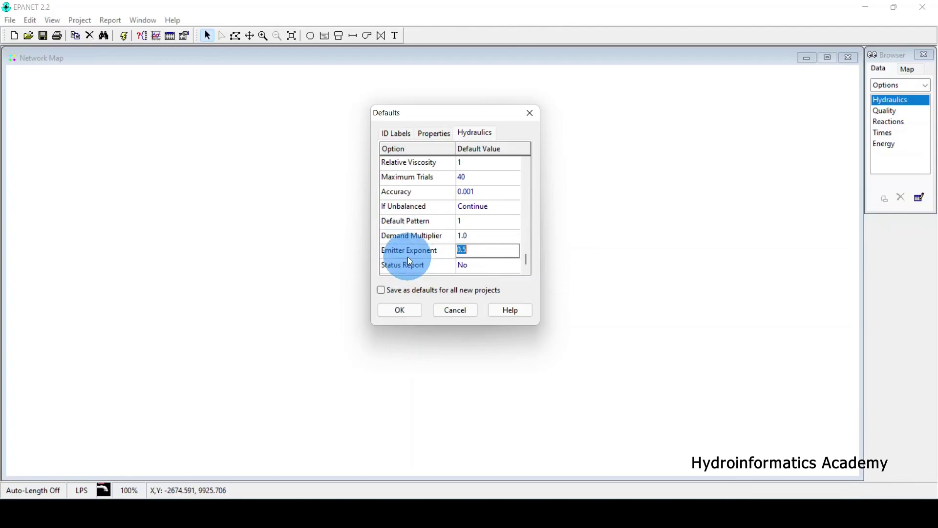
Step: Check the property and ID label defaults, enable saving them as defaults for all new projects, and close the Defaults dialog
left_click(432, 214)
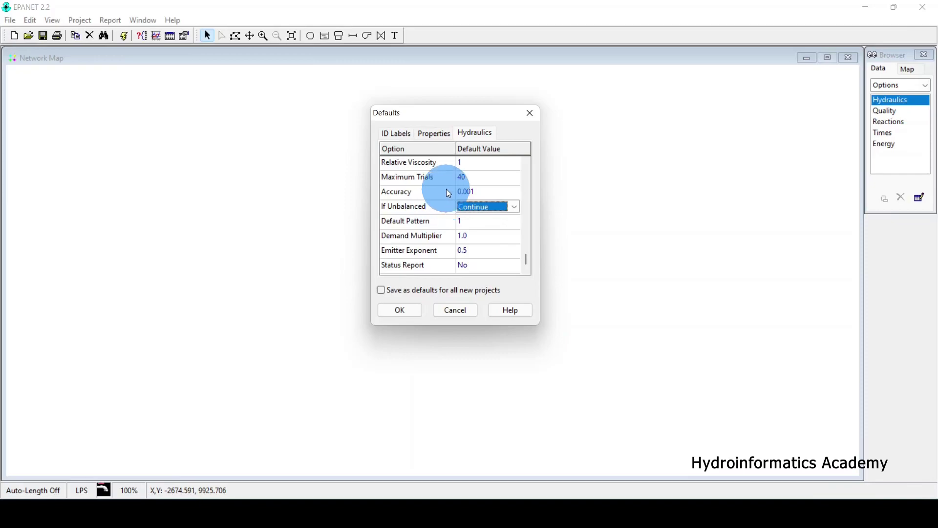
left_click(440, 139)
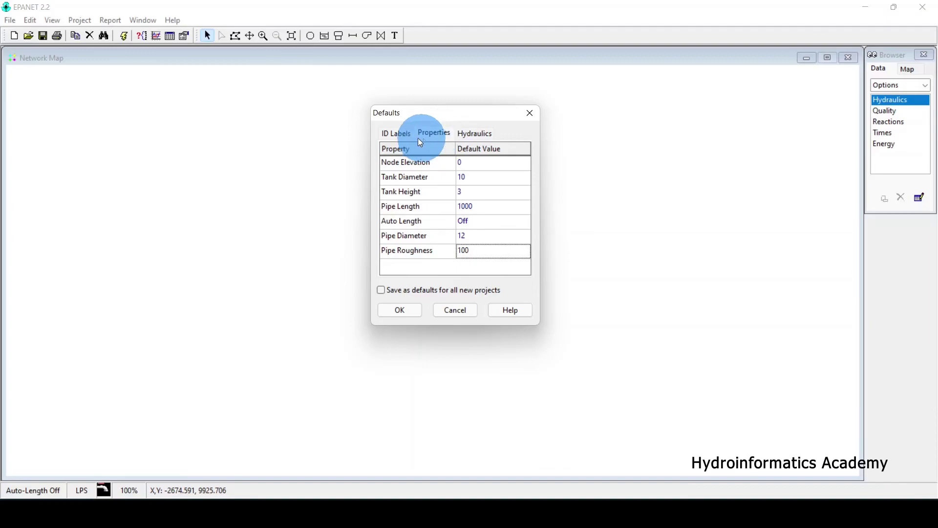
left_click(401, 136)
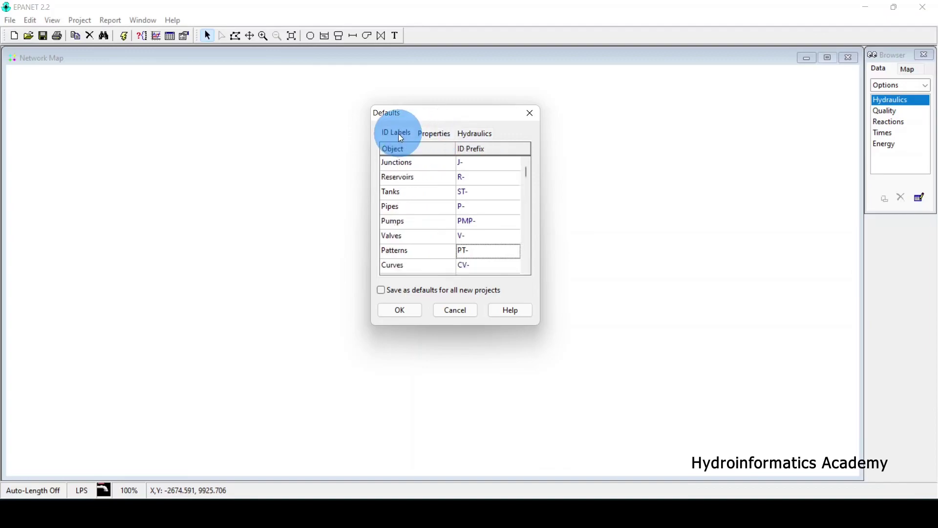
left_click(383, 292)
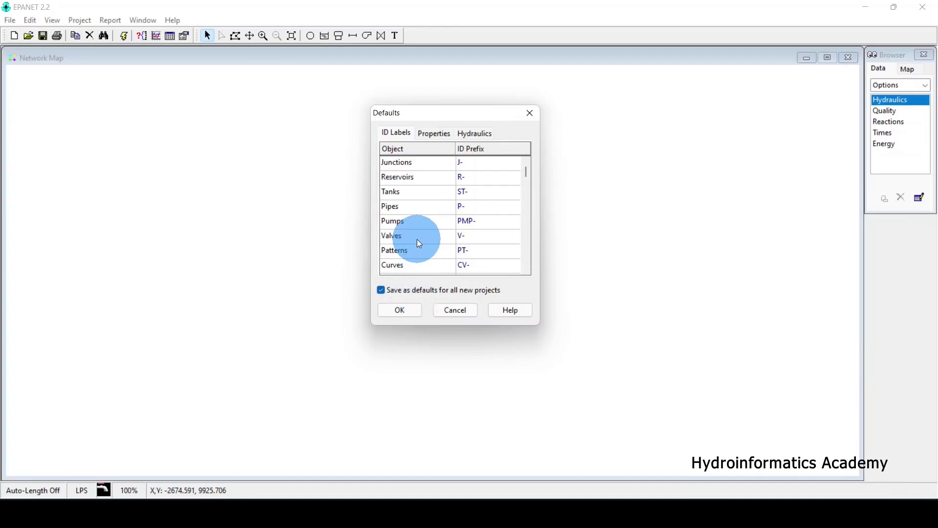
left_click(415, 225)
key("Return")
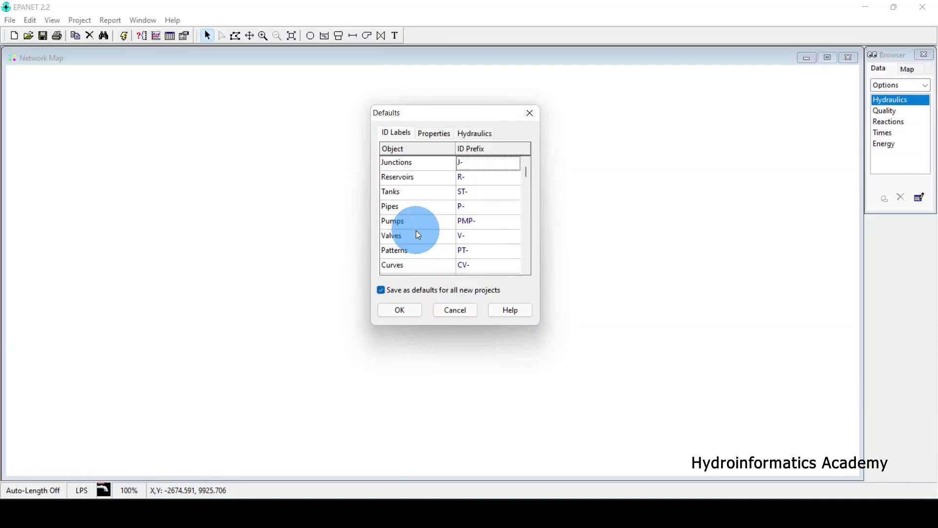
left_click(379, 292)
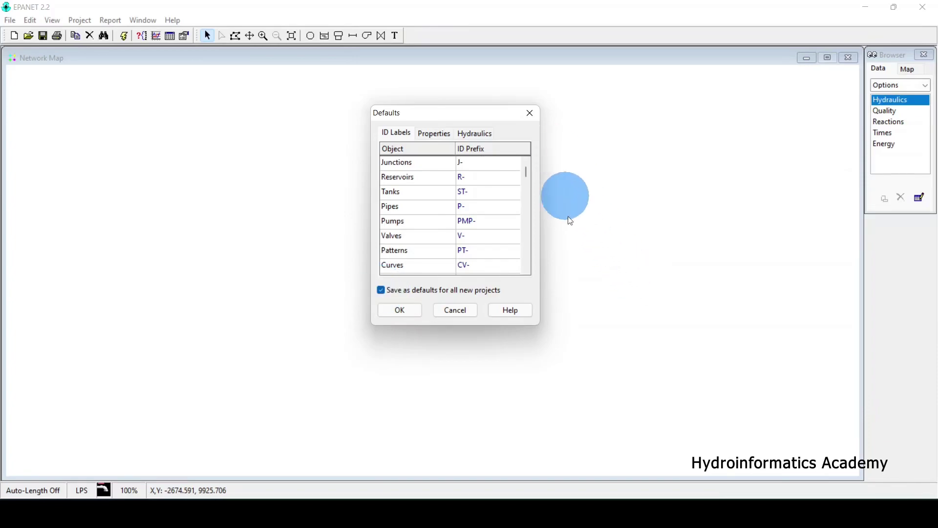
left_click(440, 315)
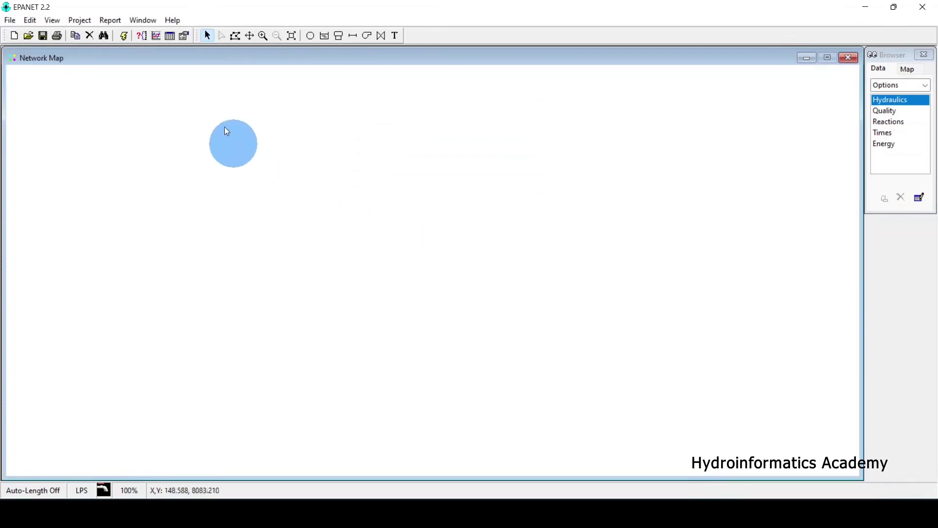
Step: Open the project's analysis options and examine the full list of hydraulics options, from Flow Units down to DAMPLIMIT
left_click(78, 20)
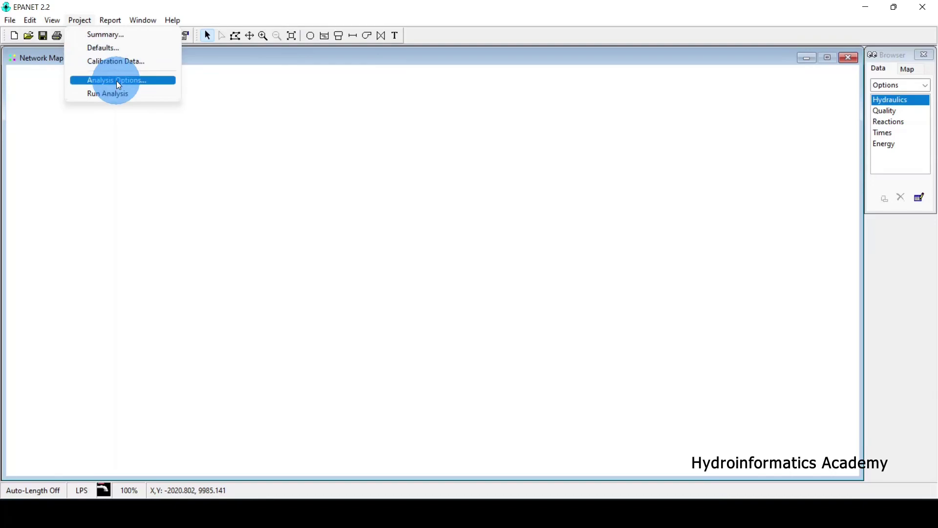
left_click(141, 87)
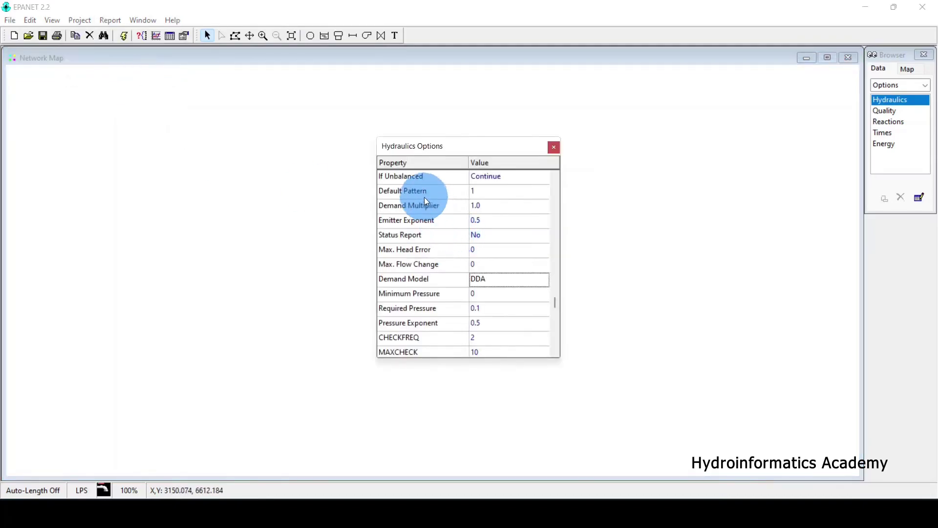
left_click(415, 186)
scroll(413, 204, "down", 9)
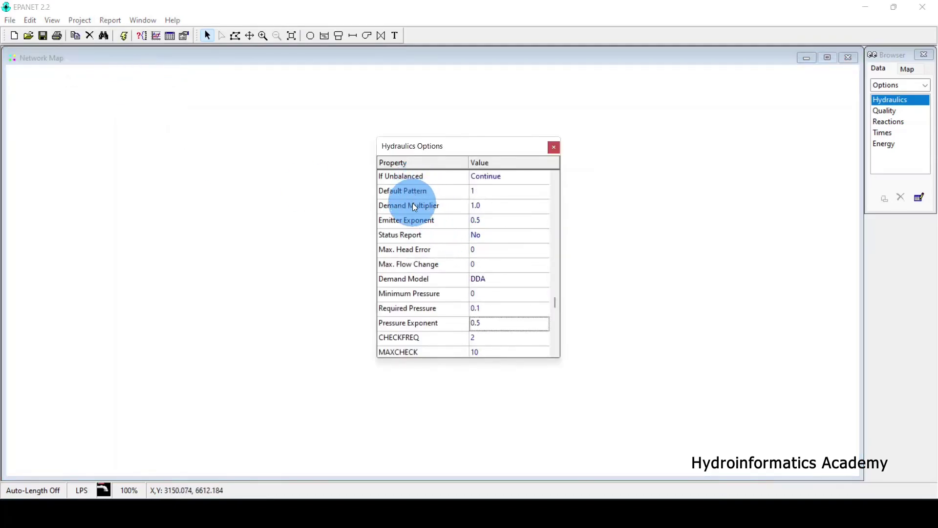
scroll(412, 203, "down", 3)
scroll(415, 205, "up", 14)
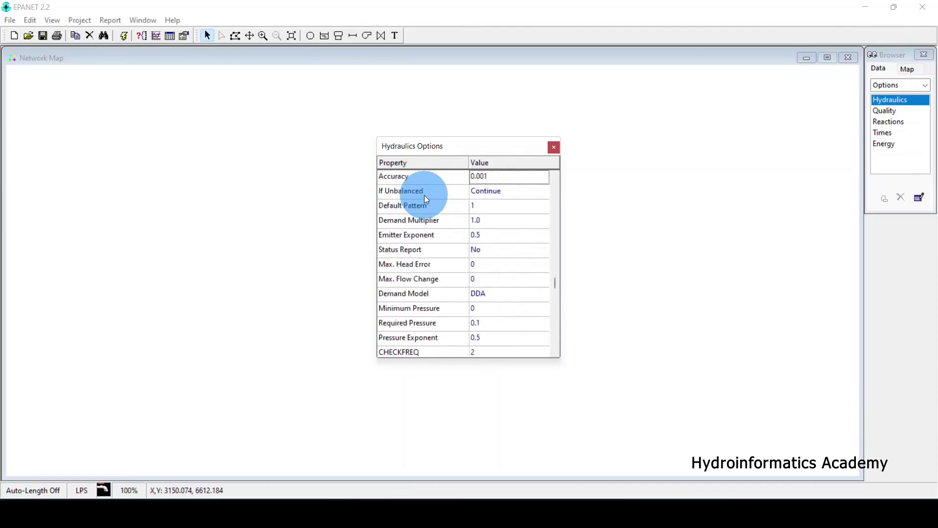
scroll(425, 195, "up", 5)
left_click(410, 175)
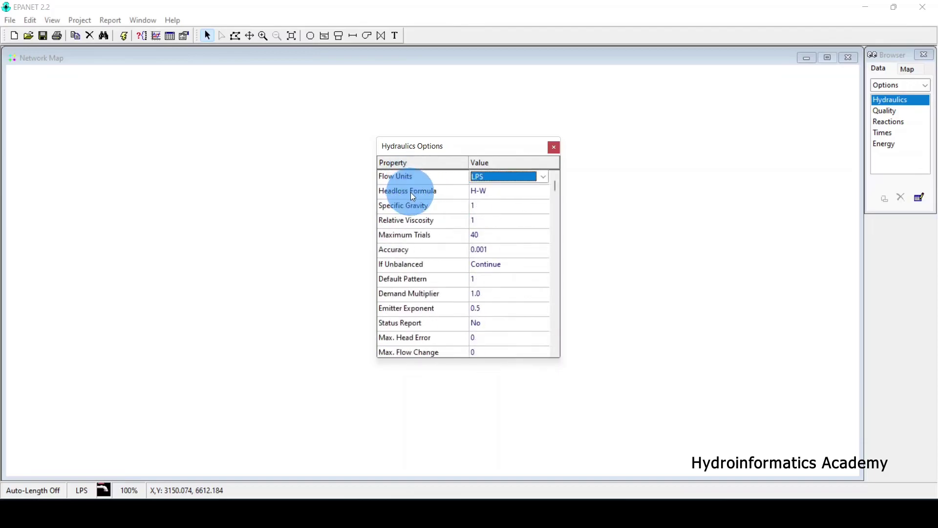
left_click(412, 192)
scroll(411, 210, "down", 11)
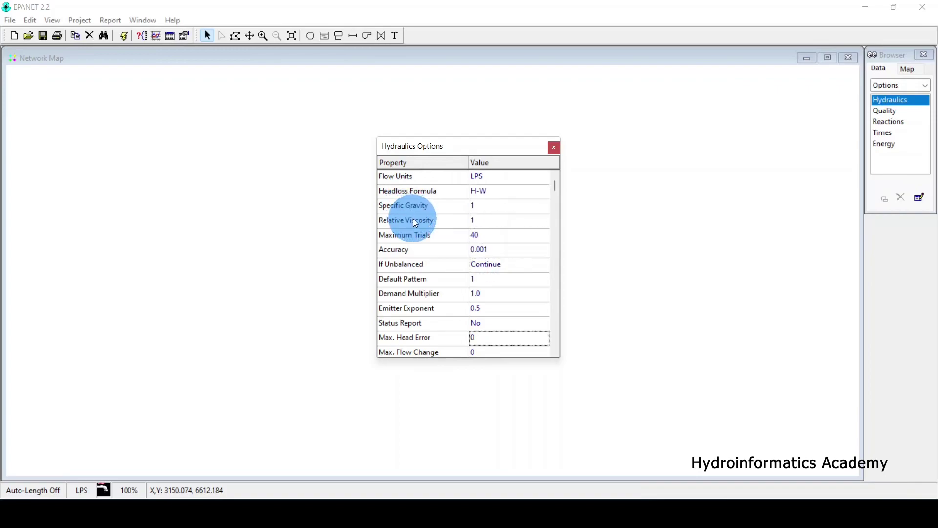
scroll(413, 218, "down", 8)
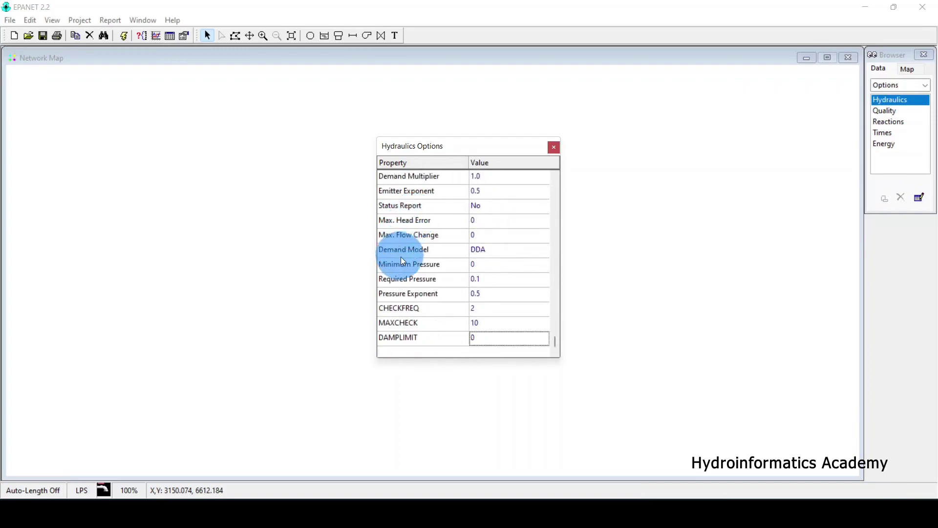
Step: Examine the choices for the Demand Model hydraulics option, keeping DDA selected
left_click(414, 251)
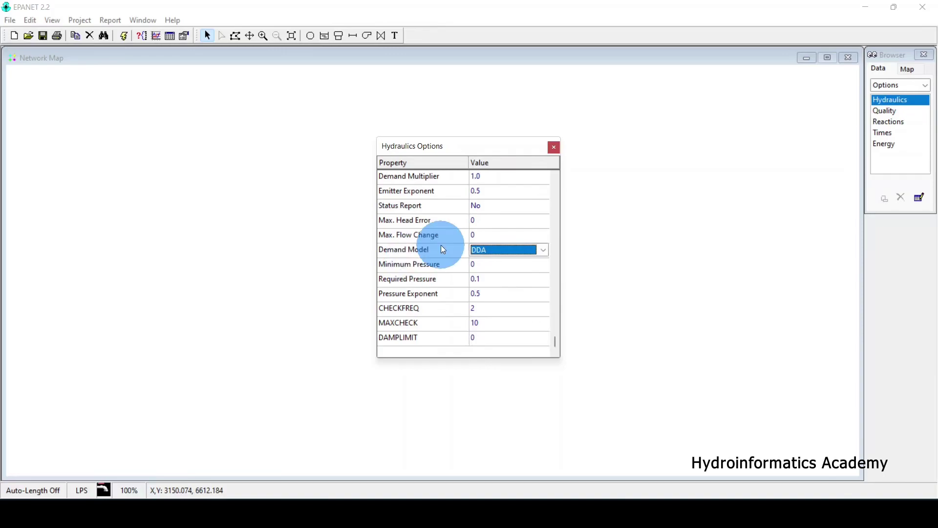
left_click(520, 253)
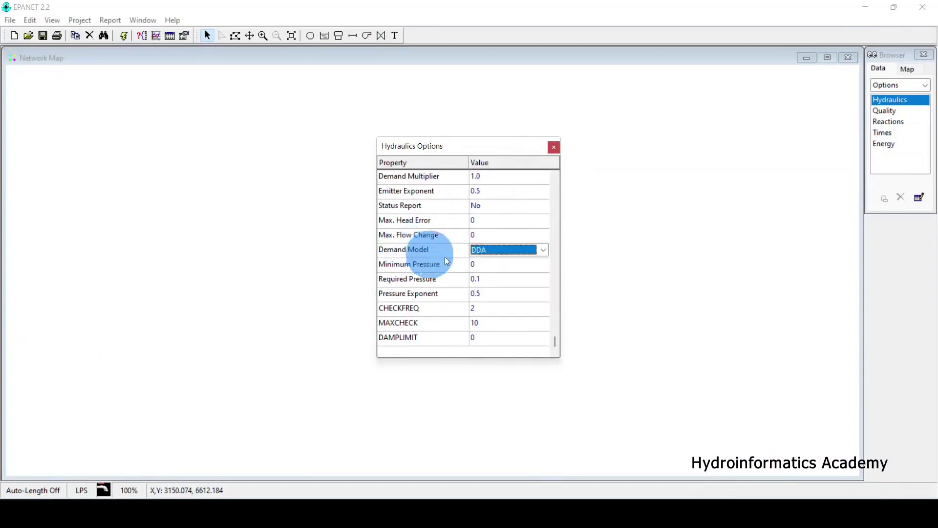
left_click(513, 251)
left_click(494, 260)
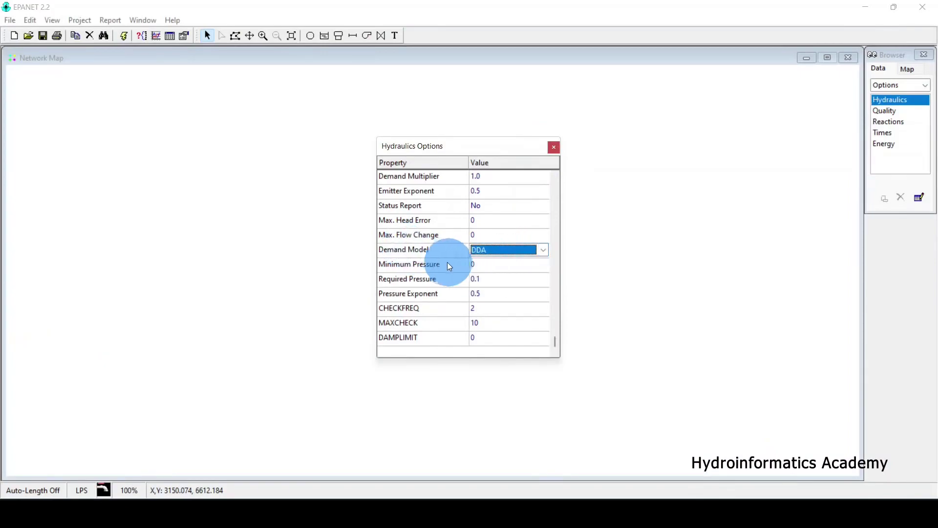
Step: Examine the pressure, CHECKFREQ, MAXCHECK and DAMPLIMIT settings, then close the Hydraulics Options
left_click(413, 280)
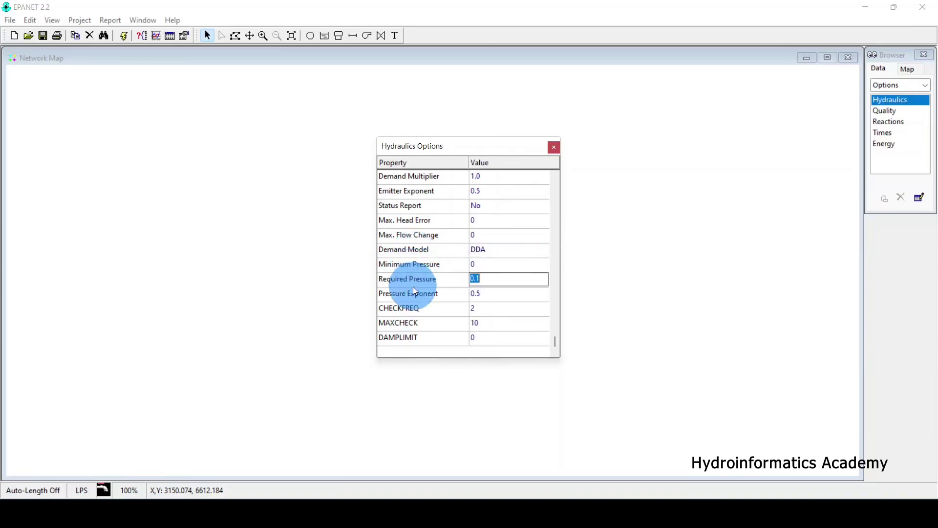
left_click(416, 315)
left_click(416, 322)
left_click(415, 279)
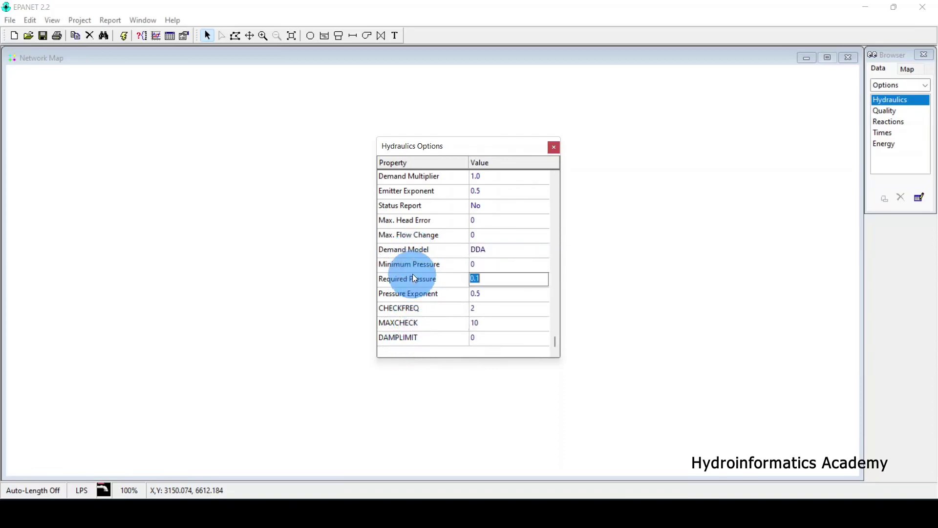
left_click(420, 265)
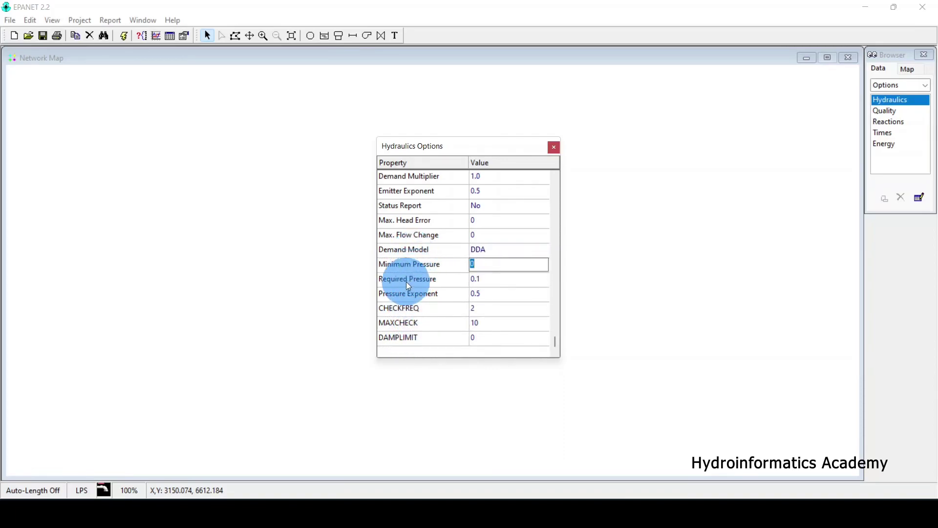
left_click(410, 279)
left_click(408, 294)
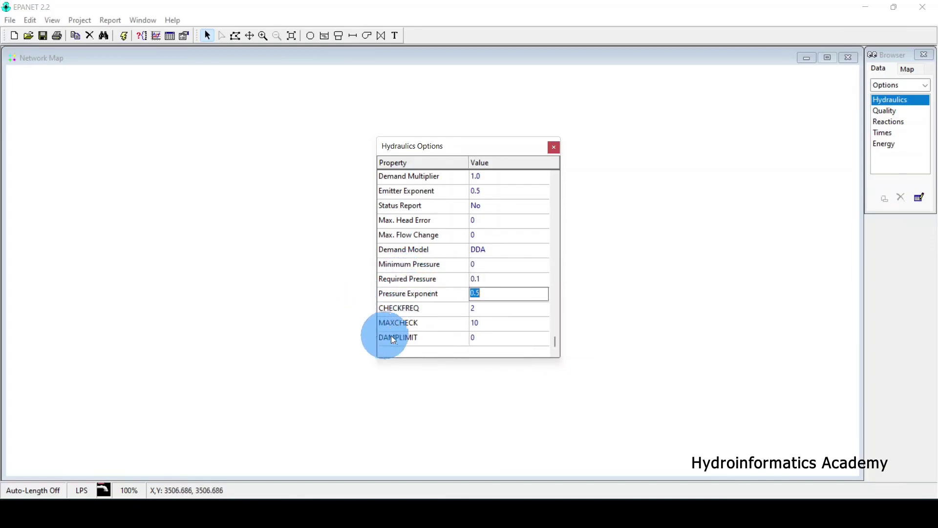
left_click(423, 312)
left_click(424, 338)
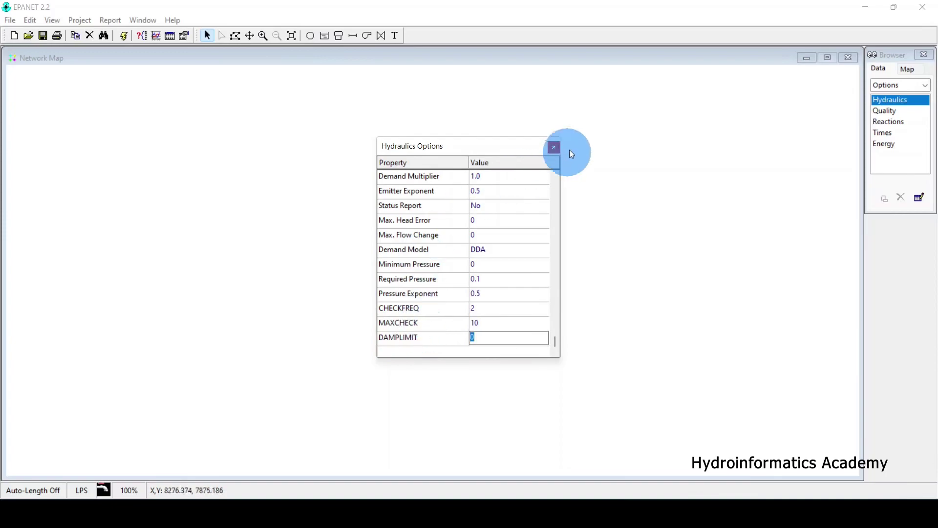
left_click_drag(505, 156, 513, 145)
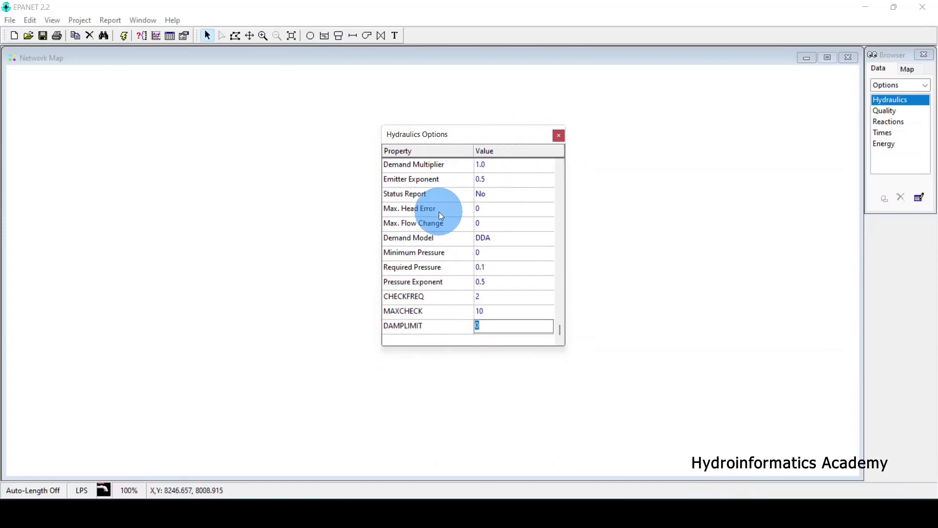
scroll(439, 212, "up", 19)
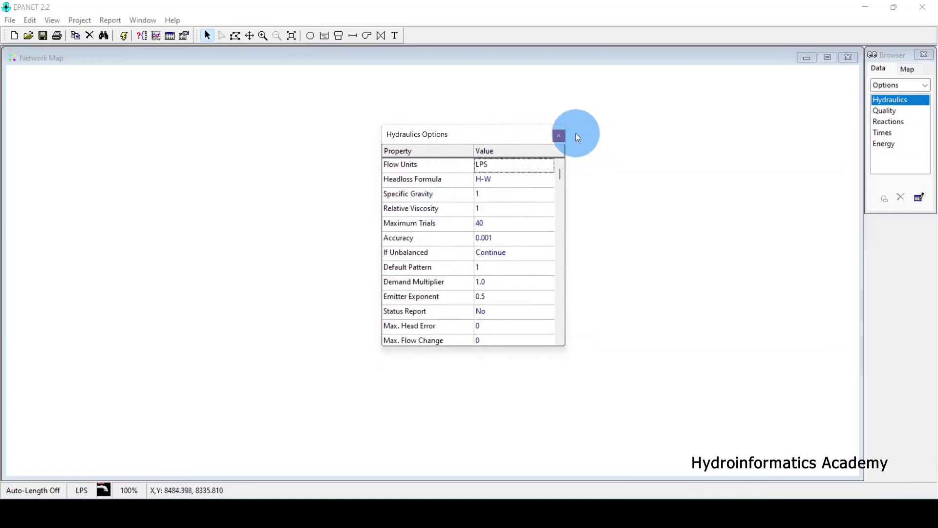
left_click(560, 136)
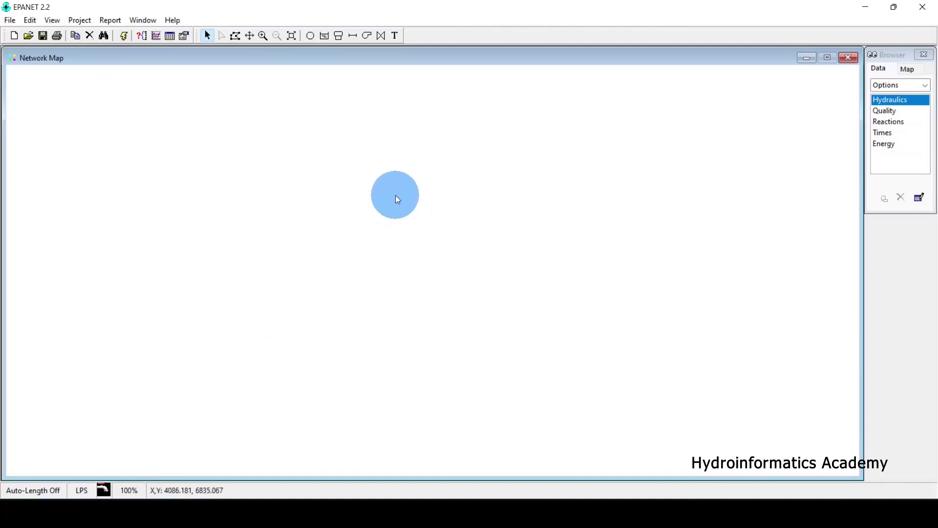
Step: Open the network map's display options and examine the Links, Labels, Notation, Symbols and Flow Arrows settings
right_click(394, 179)
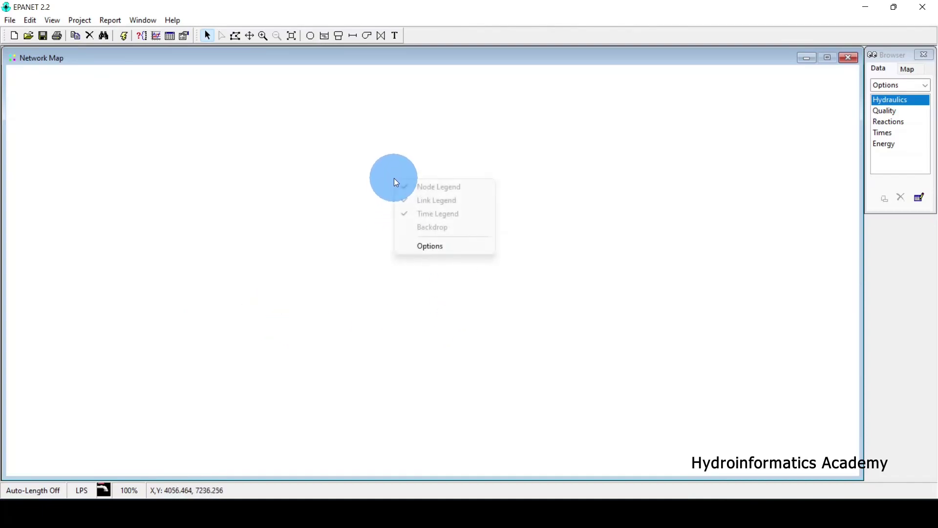
left_click(419, 248)
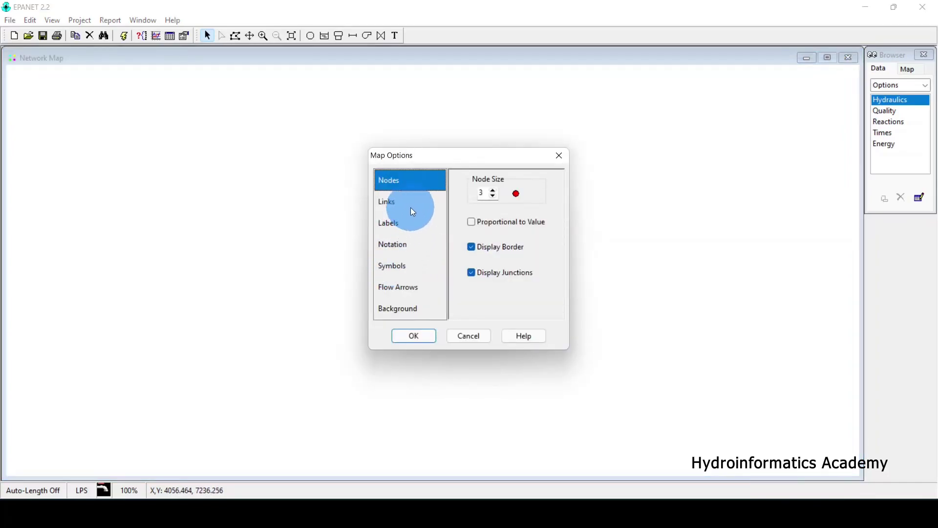
left_click(409, 206)
left_click(404, 224)
left_click(395, 246)
left_click(395, 265)
left_click(395, 288)
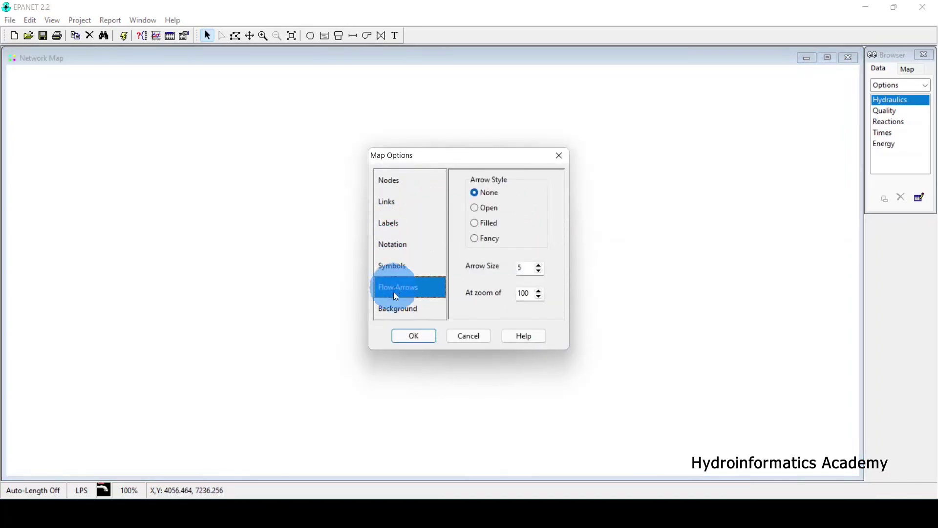
Step: Set the network map's background color to black and apply it
left_click(399, 309)
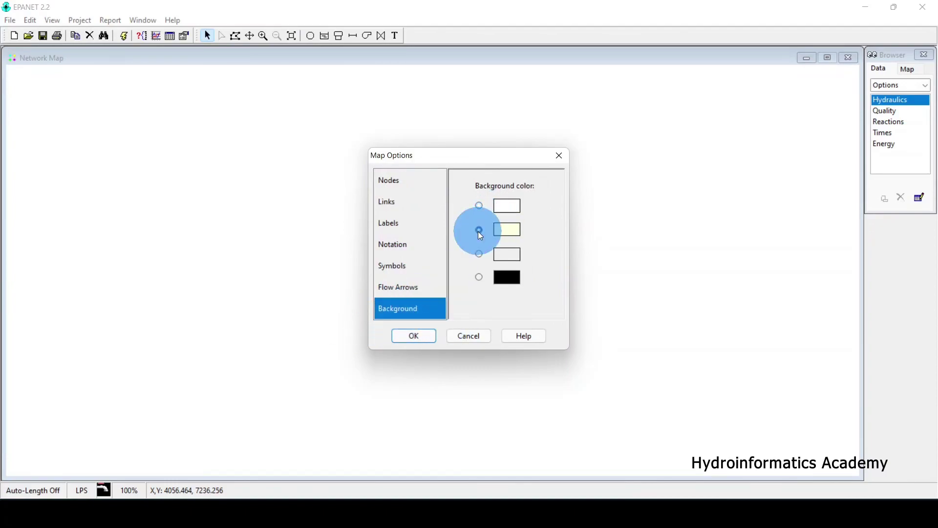
left_click(481, 276)
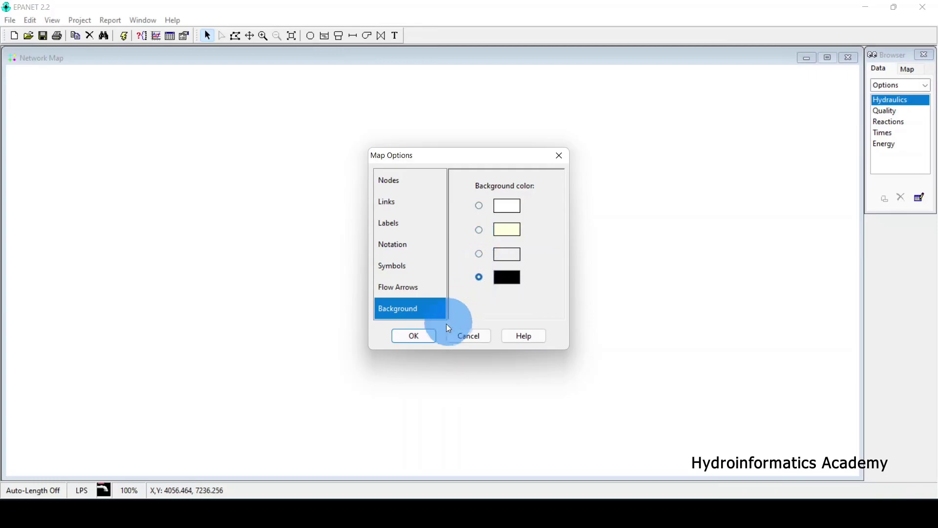
left_click(421, 337)
Step: Reopen the map options and return the network map's background color to white
right_click(421, 184)
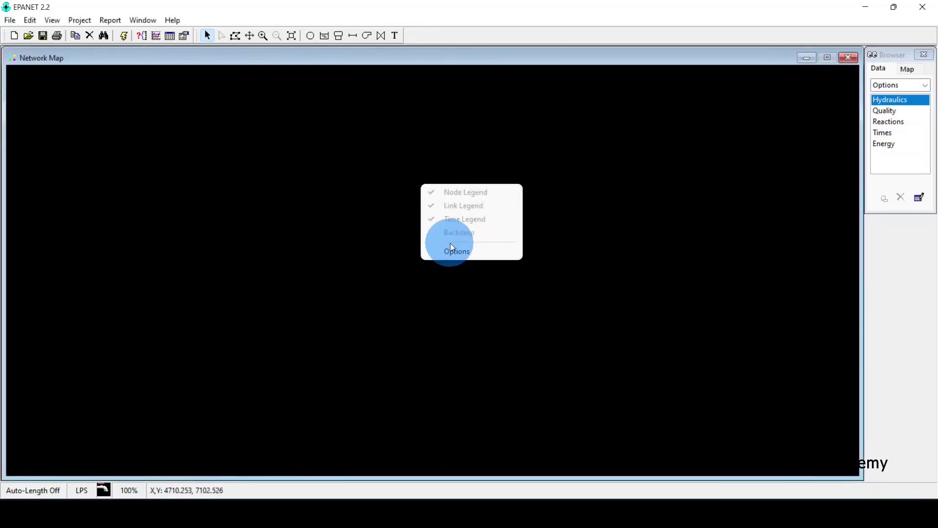
left_click(450, 249)
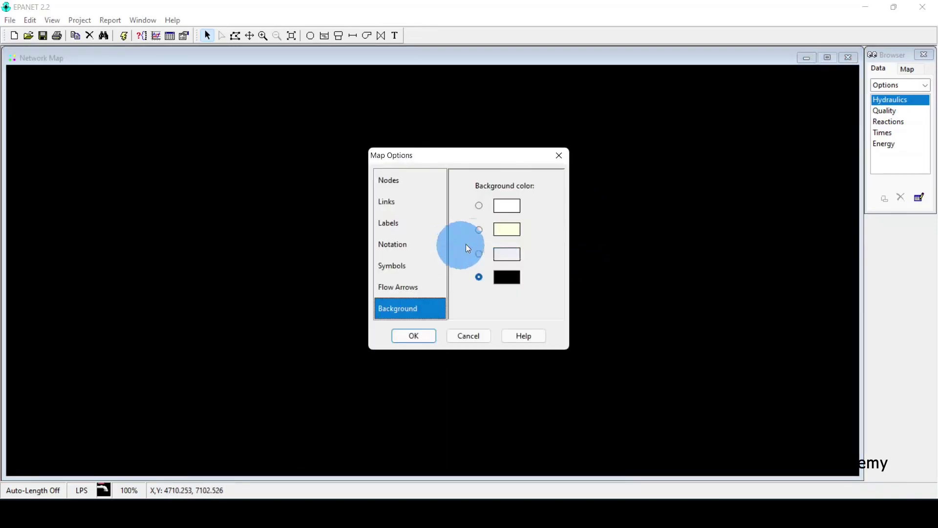
left_click(480, 207)
left_click(508, 280)
left_click(413, 336)
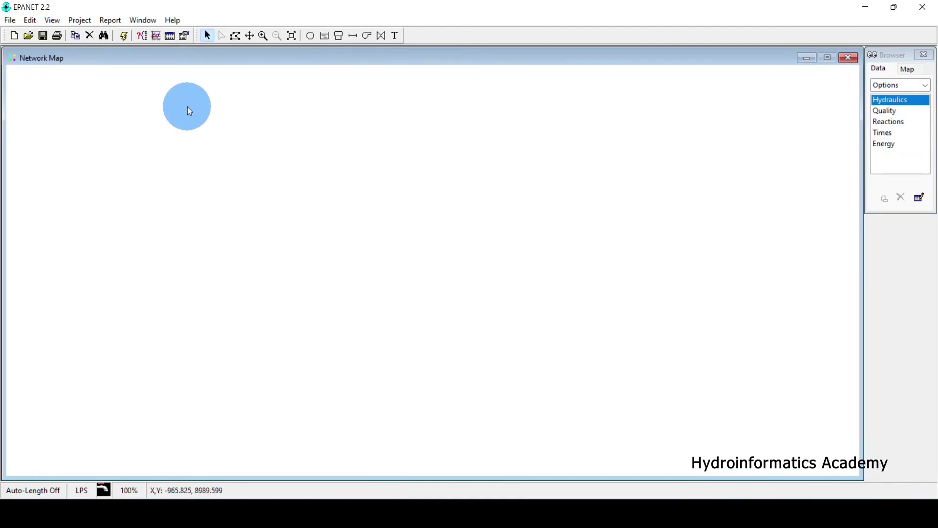
Step: Open the page setup's header and footer settings and enter ABC COMPANY as the page header
left_click(11, 21)
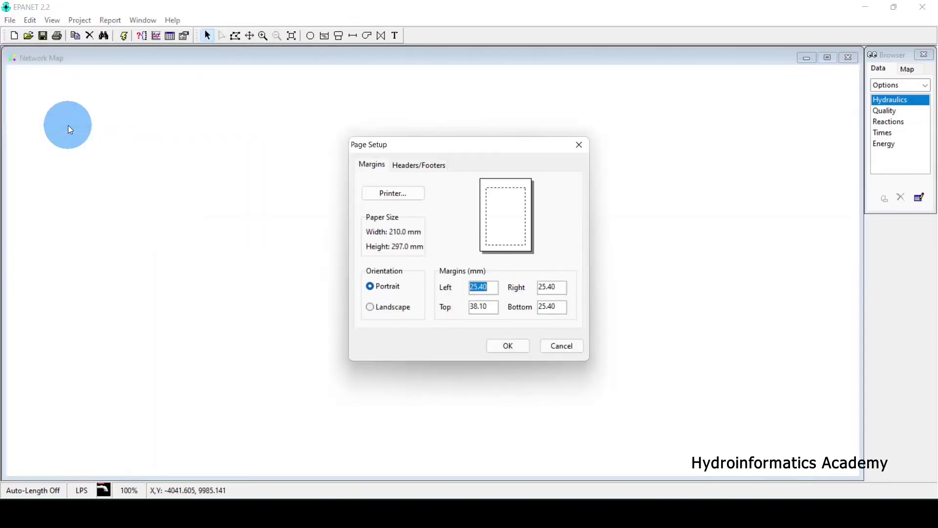
left_click(418, 165)
left_click(406, 200)
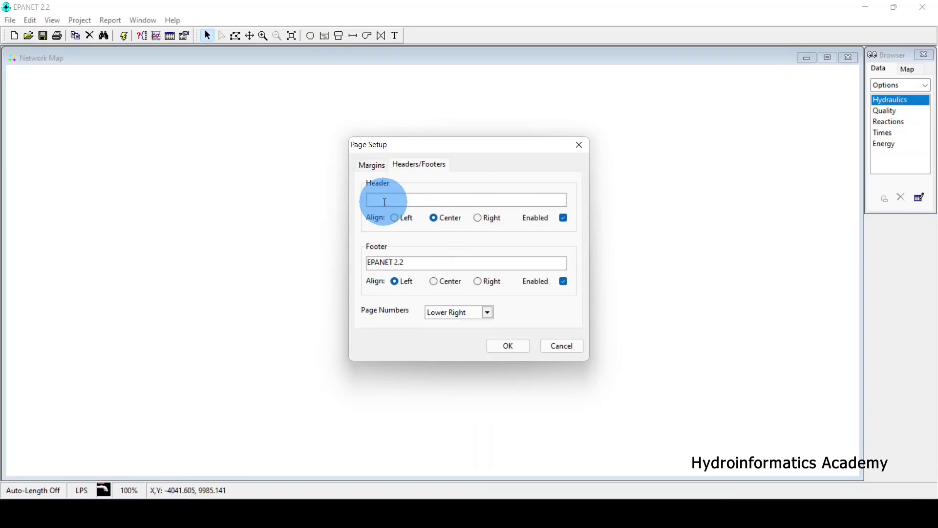
type("BC COMPANY")
Step: Replace the page footer text with XYZ PROJECT and apply the page setup
left_click_drag(405, 263, 315, 264)
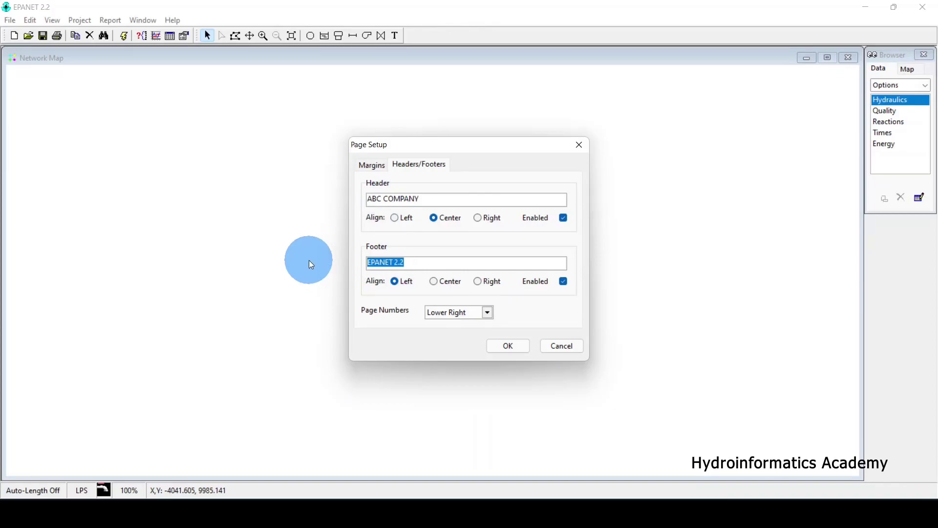
type("XYZX")
type("RO")
type("JECT")
left_click_drag(367, 199, 411, 198)
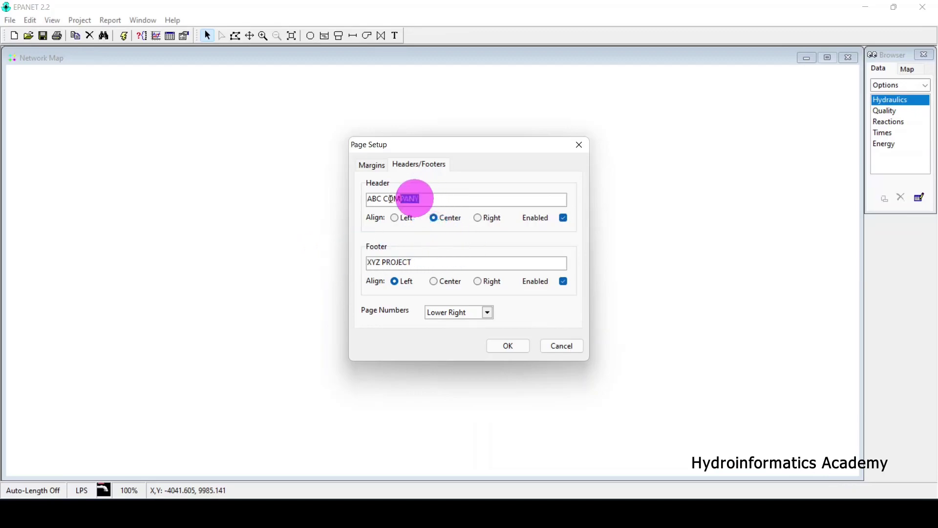
left_click_drag(418, 266, 342, 266)
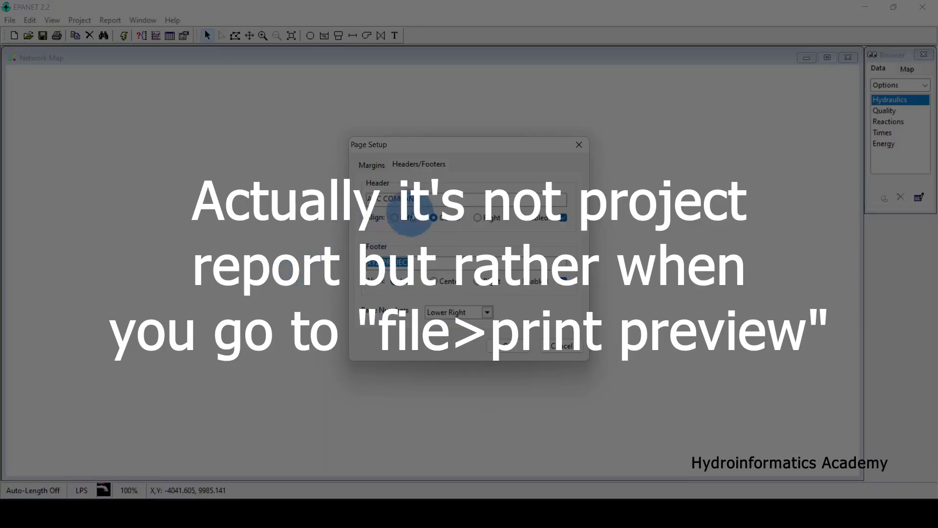
left_click_drag(420, 199, 279, 205)
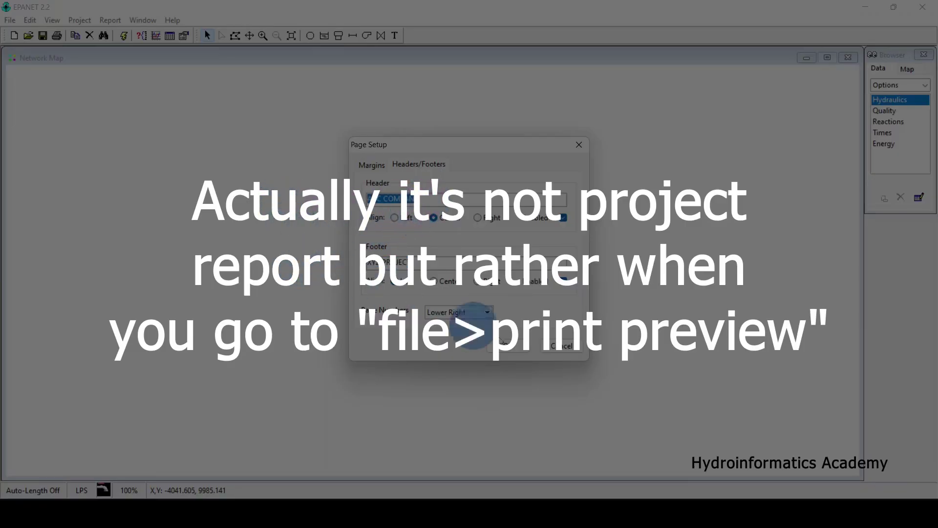
left_click(512, 351)
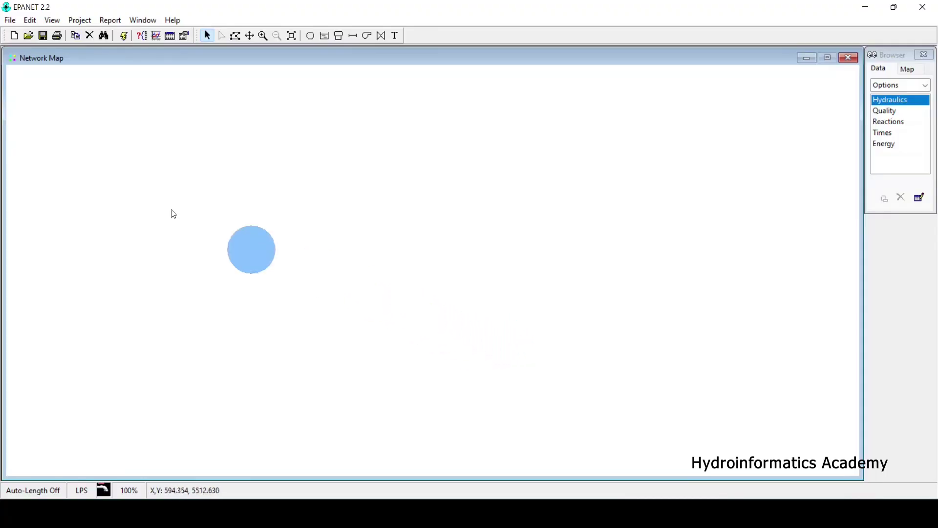
Step: Open the program preferences and examine the decimal-place formats for the node and link parameters
left_click(9, 22)
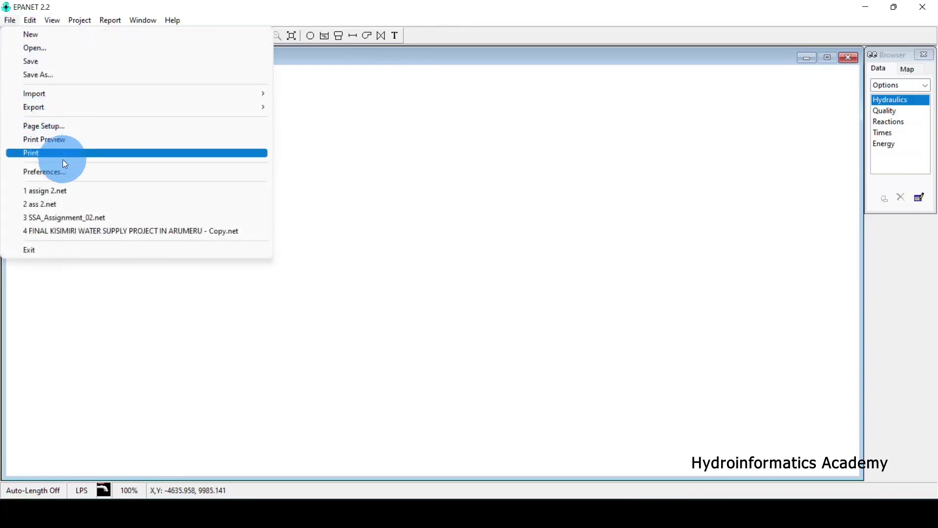
left_click(69, 173)
left_click(440, 171)
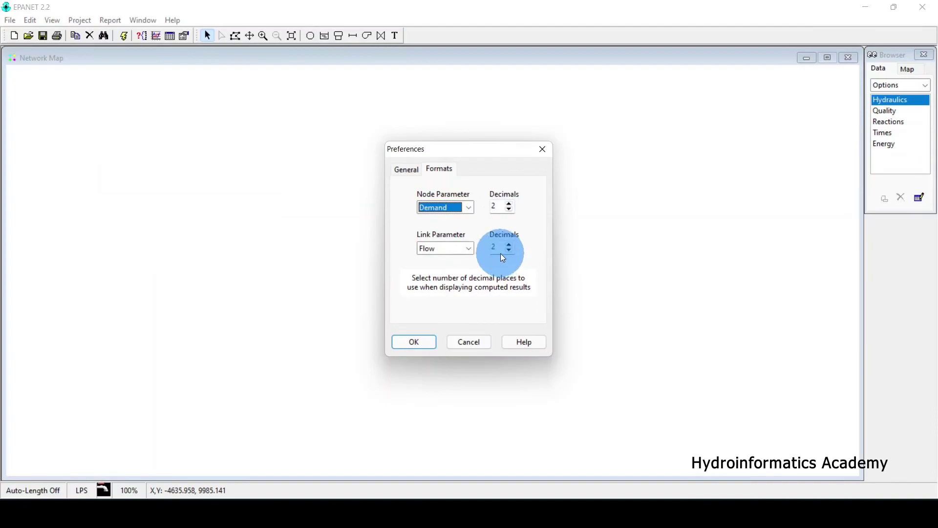
left_click(445, 210)
left_click(439, 200)
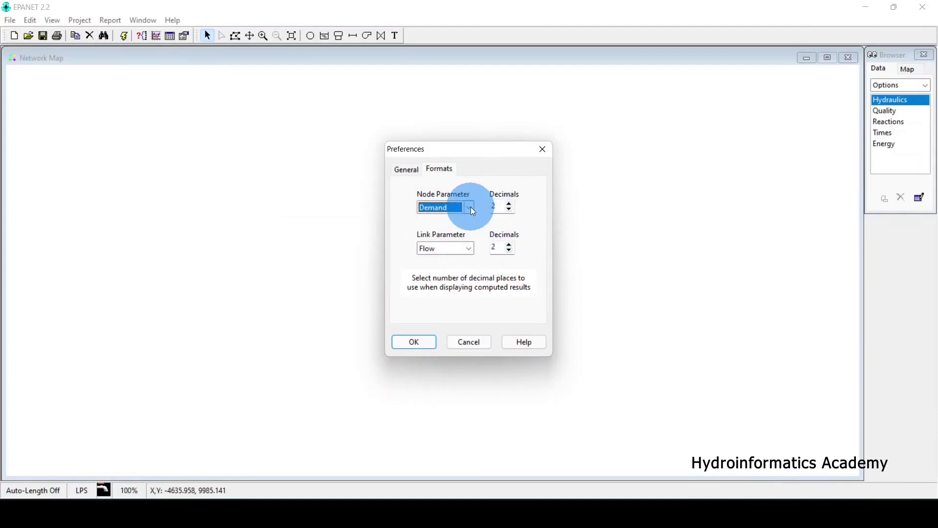
left_click(468, 207)
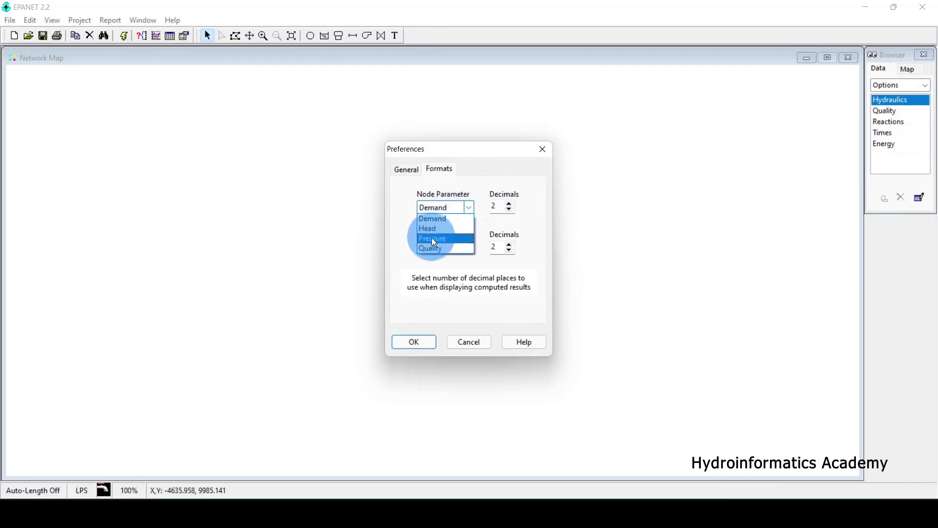
left_click(468, 194)
left_click(497, 205)
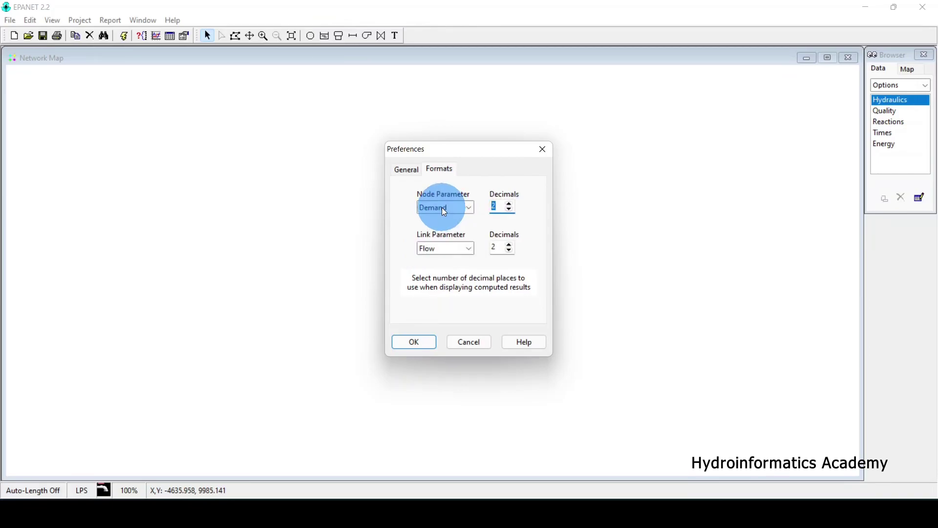
left_click(498, 205)
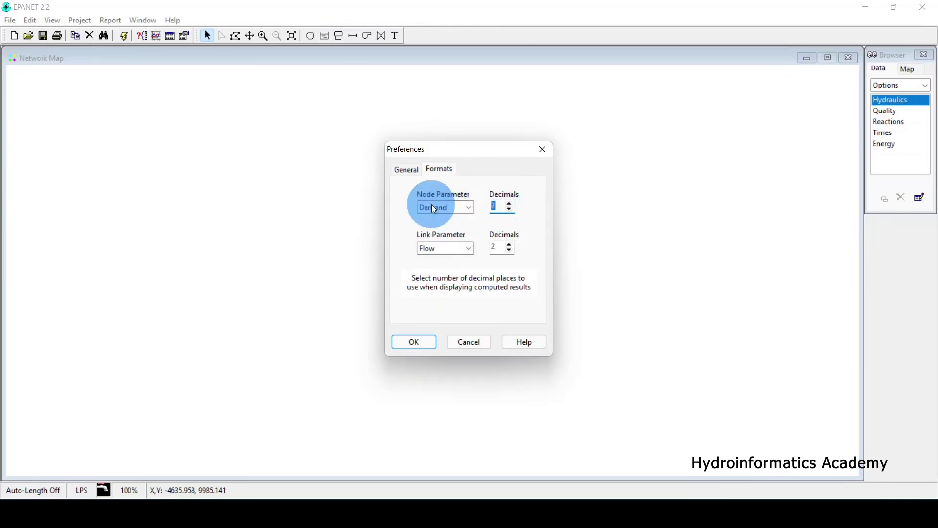
left_click(445, 250)
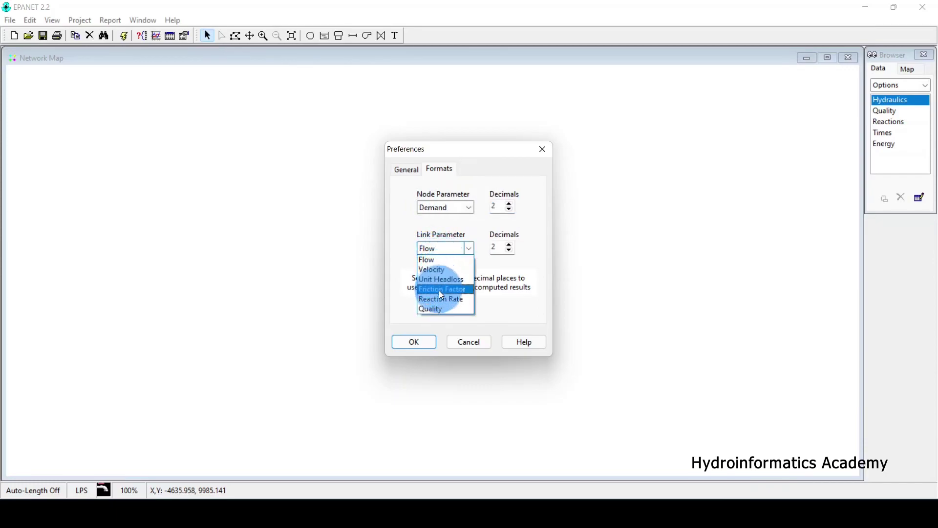
left_click(509, 284)
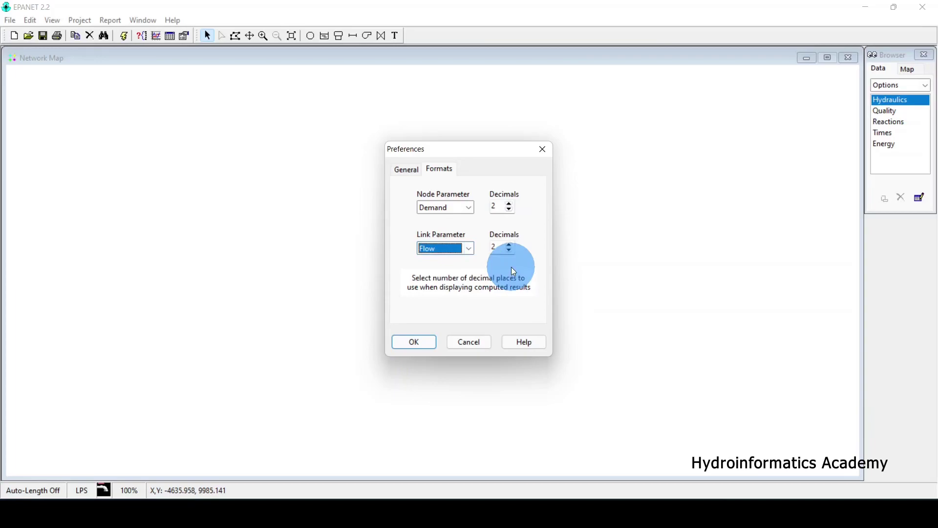
left_click(503, 247)
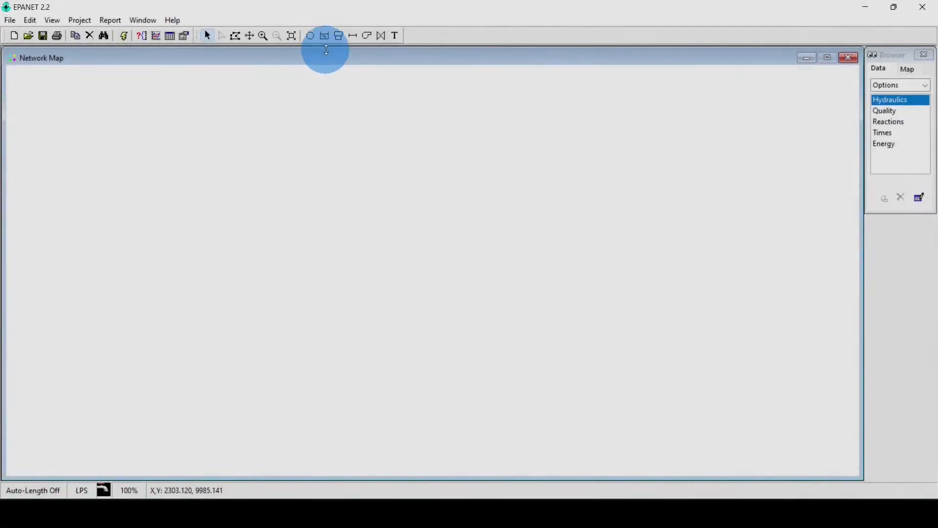
Step: Place a reservoir in the upper part of the network map and add two junctions in a row beside it
left_click(325, 36)
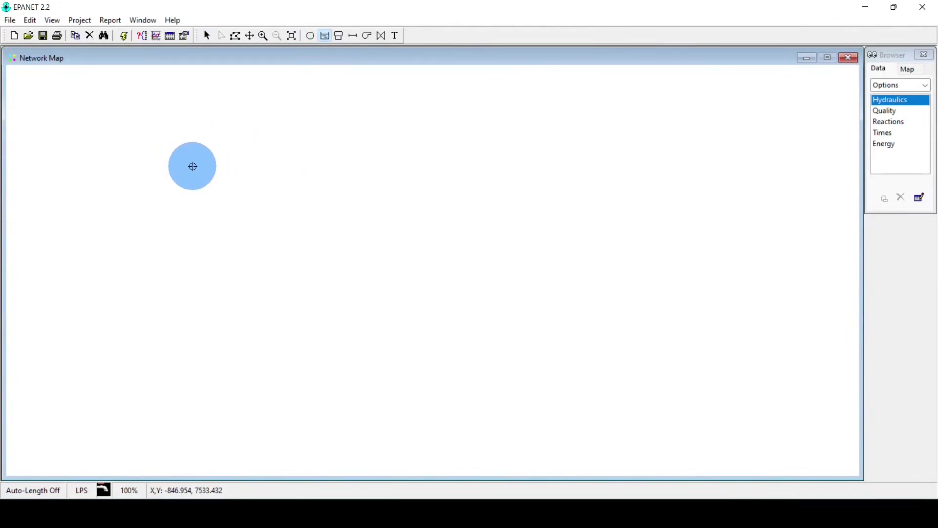
left_click(191, 153)
left_click(311, 35)
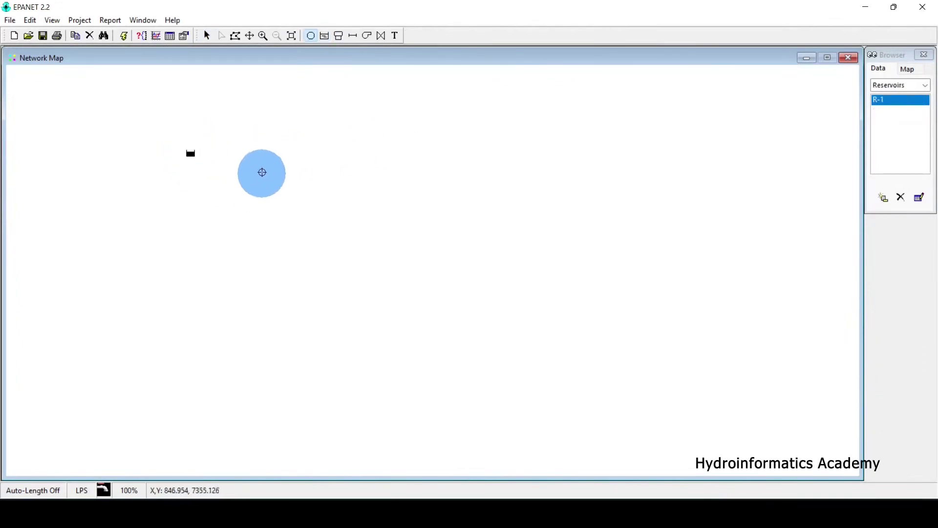
left_click(263, 171)
left_click(347, 182)
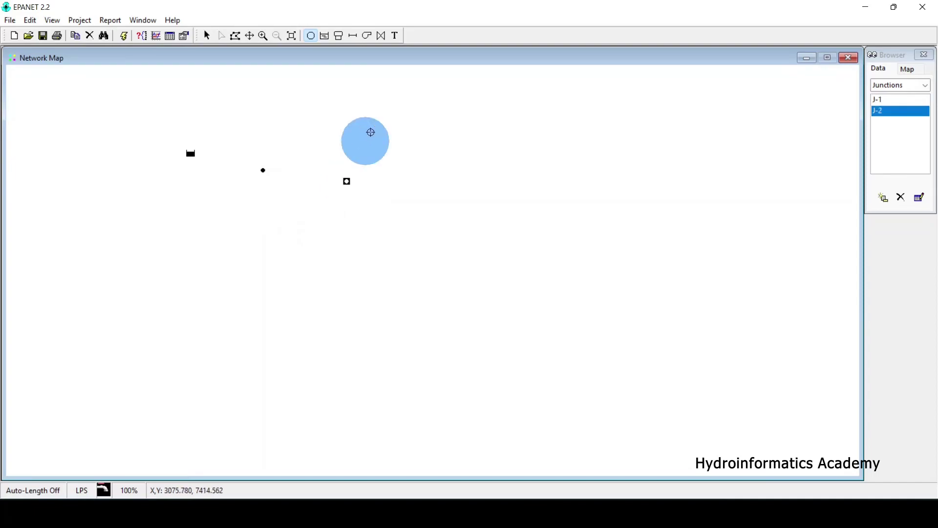
Step: Draw pipes from the reservoir to the first junction and from there to the second junction
left_click(353, 35)
left_click(191, 153)
left_click(263, 170)
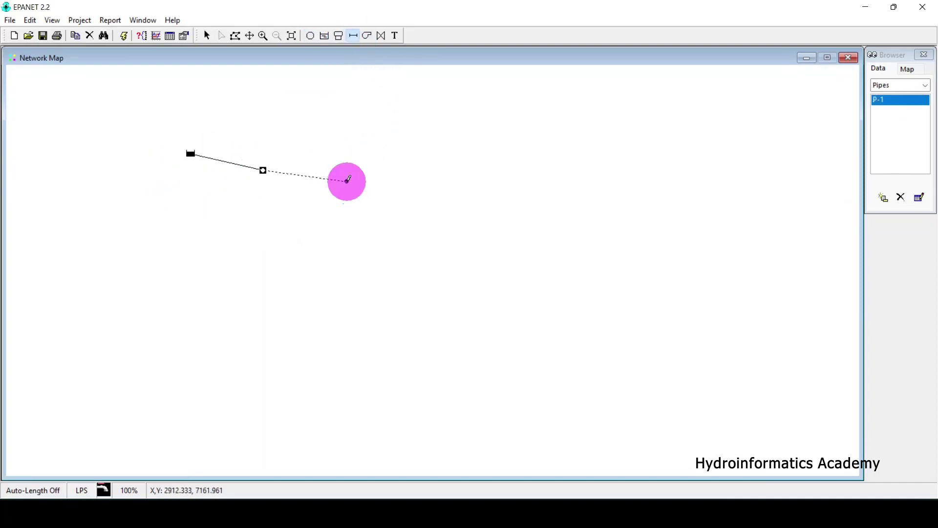
left_click(347, 181)
Step: Go through the properties of both junctions and the reservoir's total head, then close the property editor
double_click(348, 182)
double_click(262, 171)
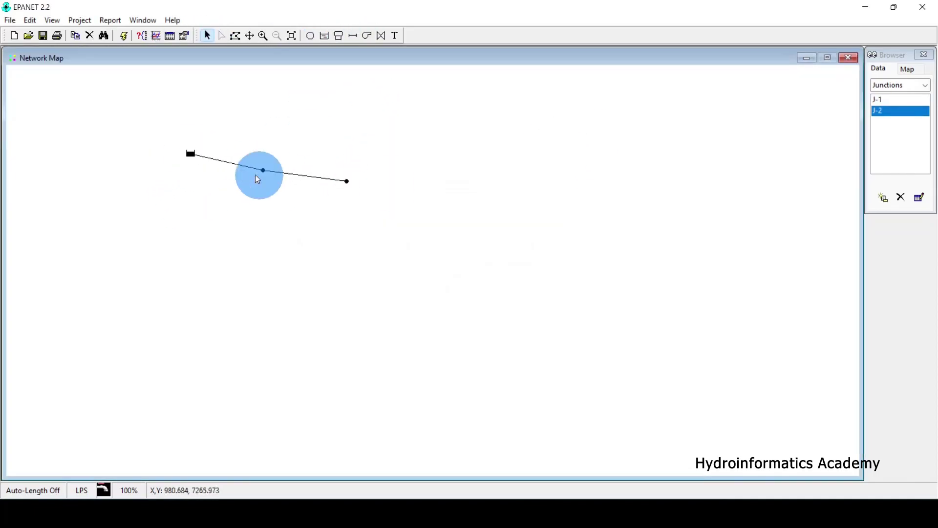
left_click(559, 135)
double_click(191, 154)
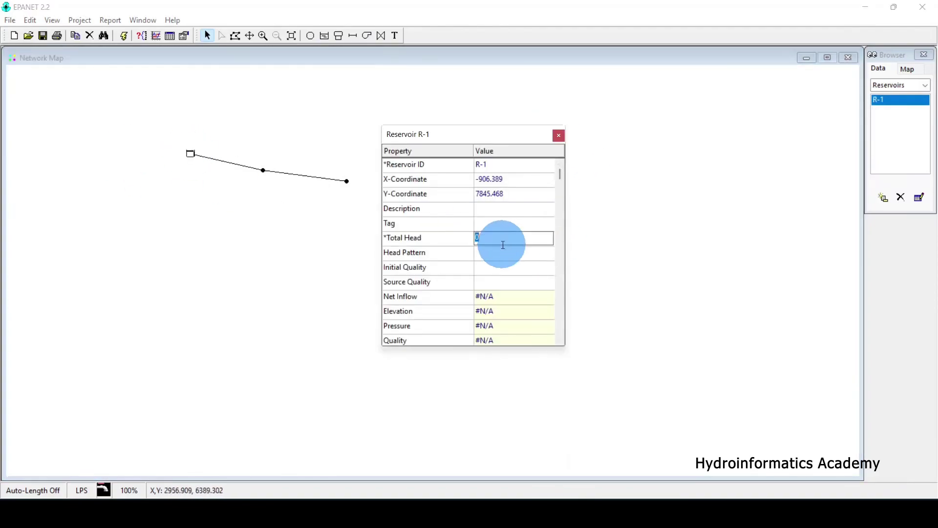
left_click(558, 136)
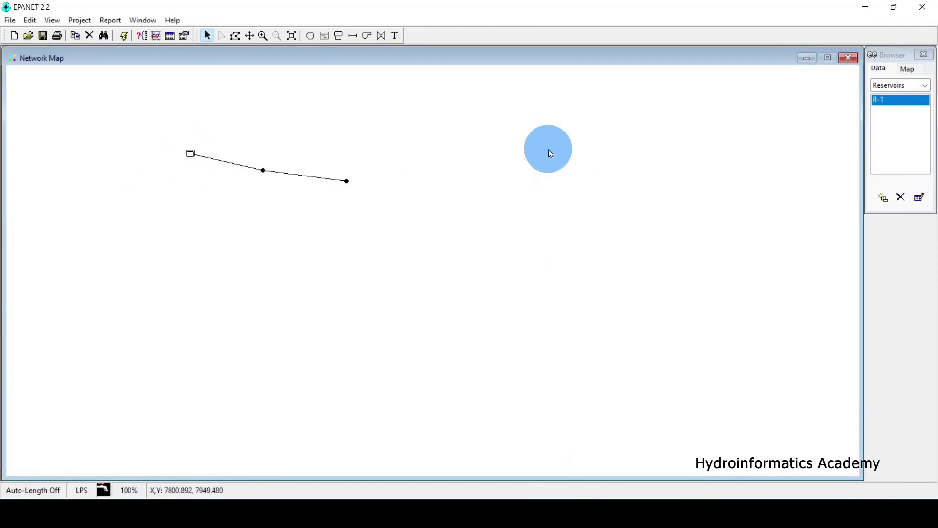
Step: Run the hydraulic analysis on the small network and close the status report
left_click(250, 36)
left_click_drag(254, 153, 361, 197)
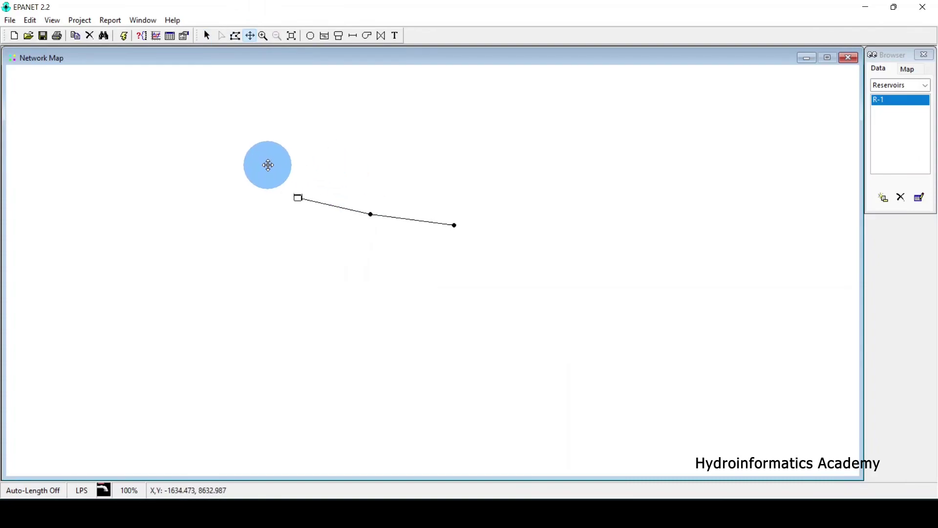
left_click(125, 36)
left_click(469, 272)
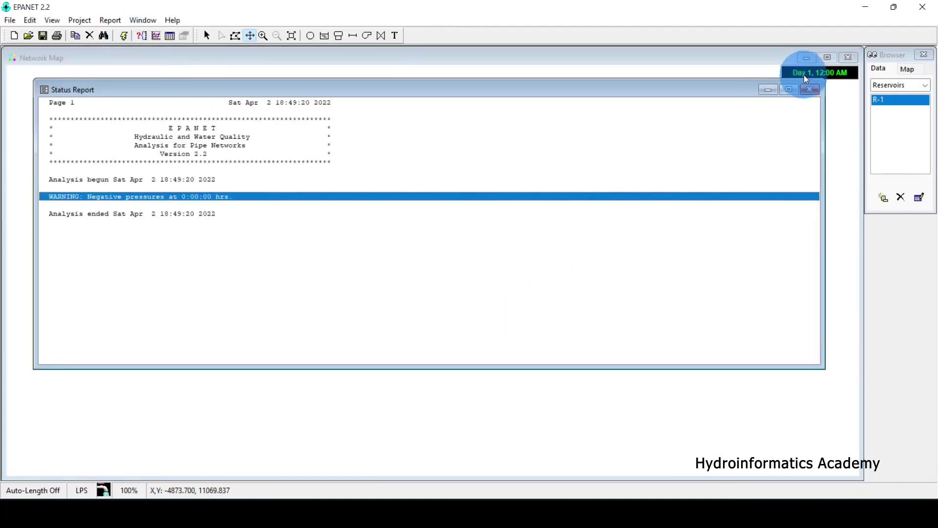
left_click(817, 97)
Step: Show node pressure and link flow on the network map and rerun the hydraulic analysis
left_click(207, 35)
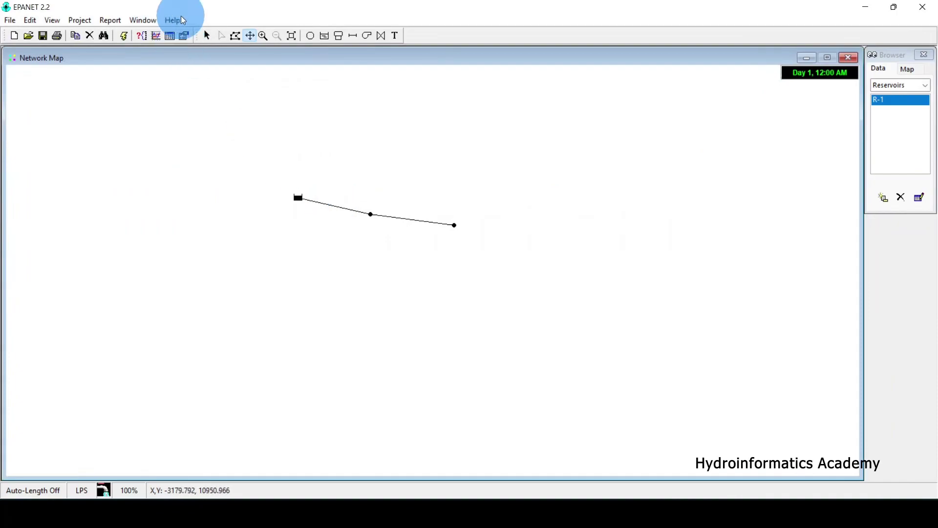
double_click(333, 205)
left_click(394, 154)
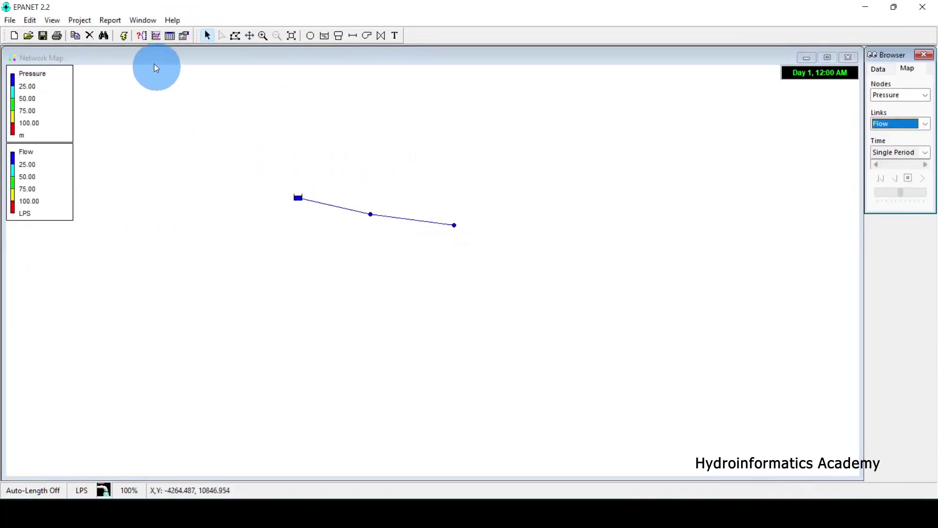
left_click(124, 37)
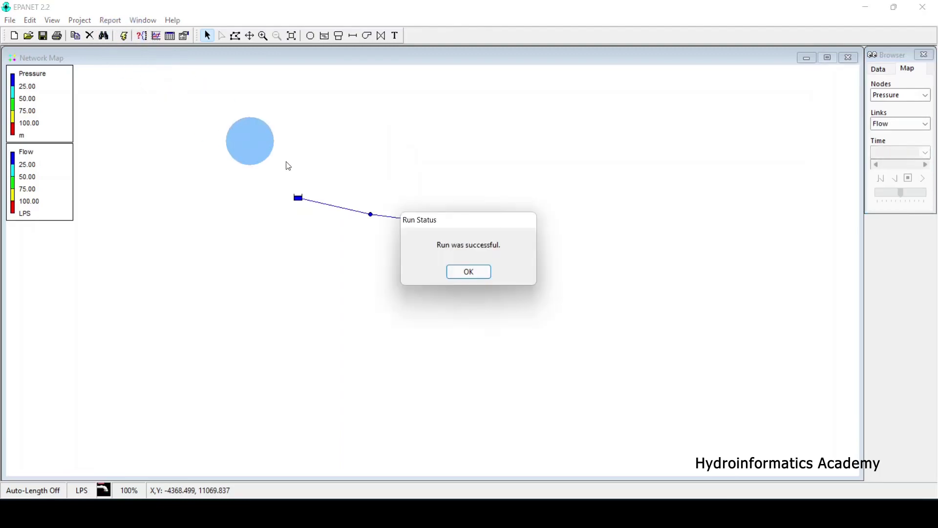
left_click(464, 273)
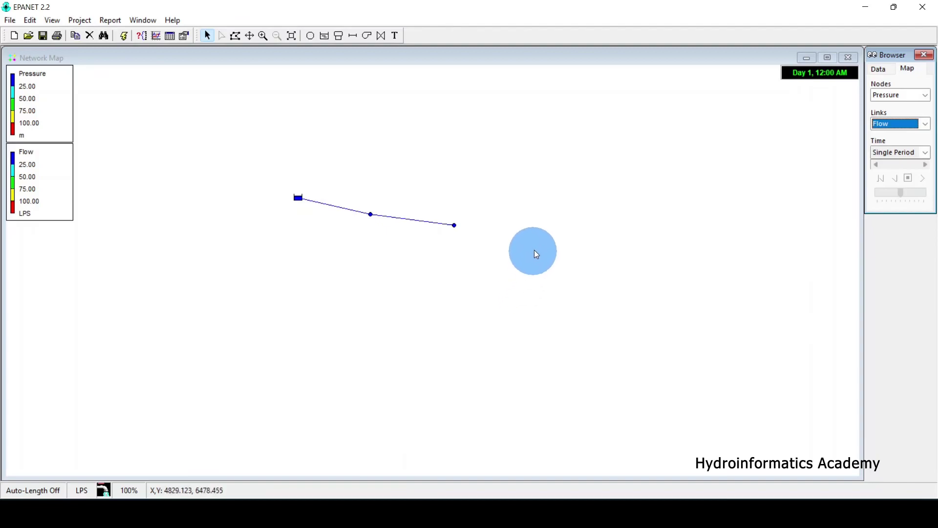
Step: Open the network map's display options, set the node size to 5 and apply it
right_click(535, 252)
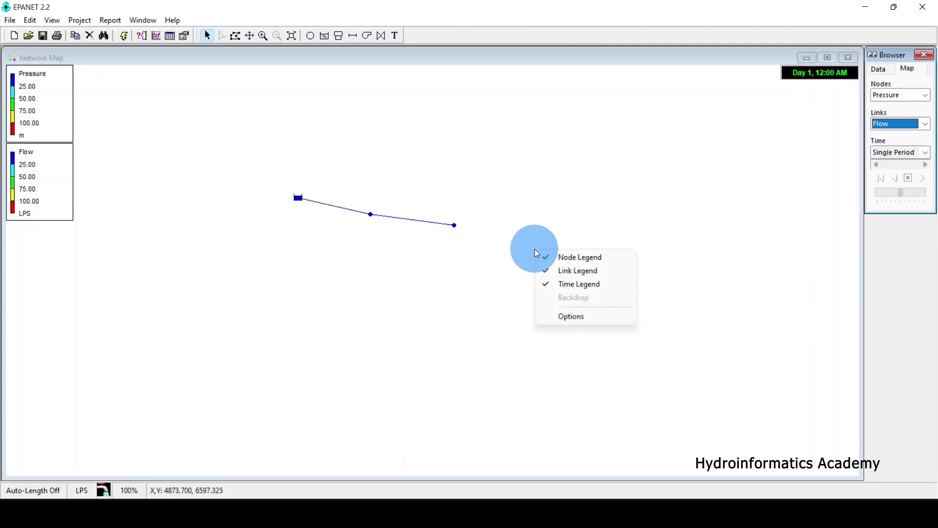
left_click(581, 322)
left_click(394, 184)
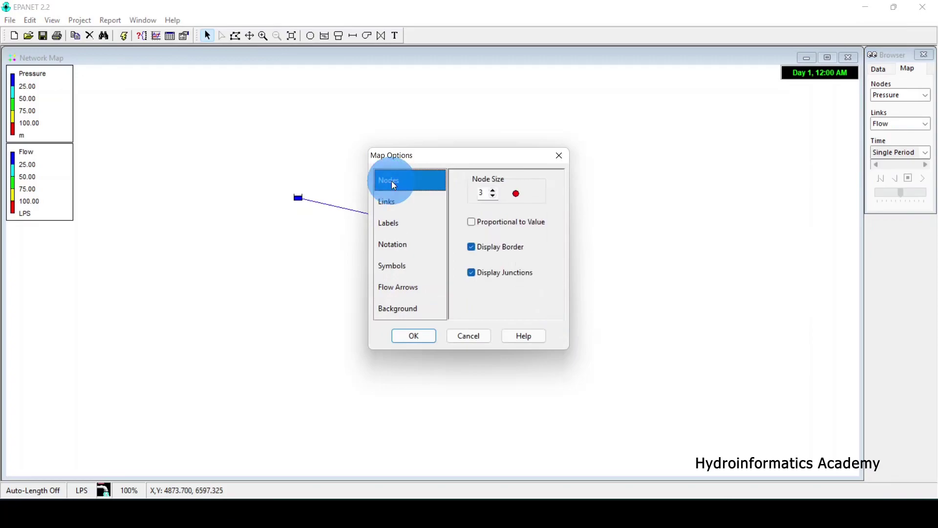
left_click_drag(429, 160, 651, 139)
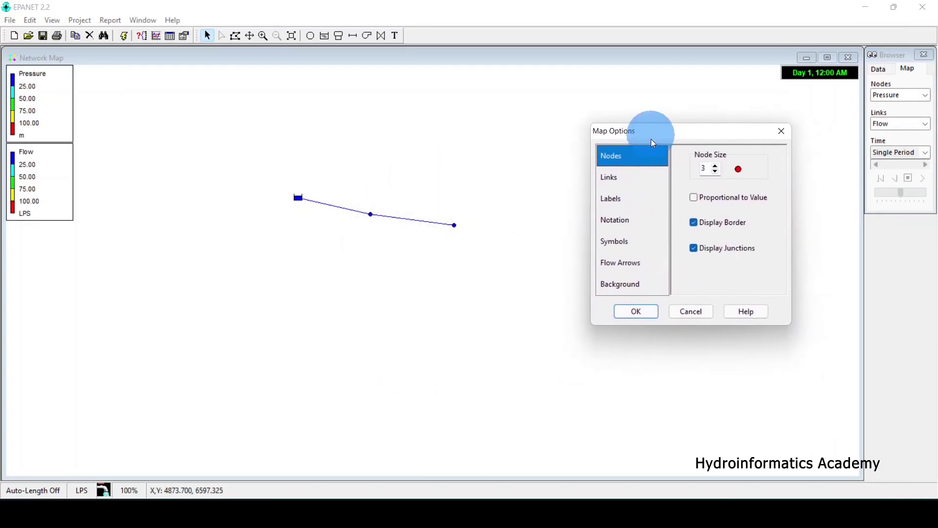
left_click(624, 176)
key("Up")
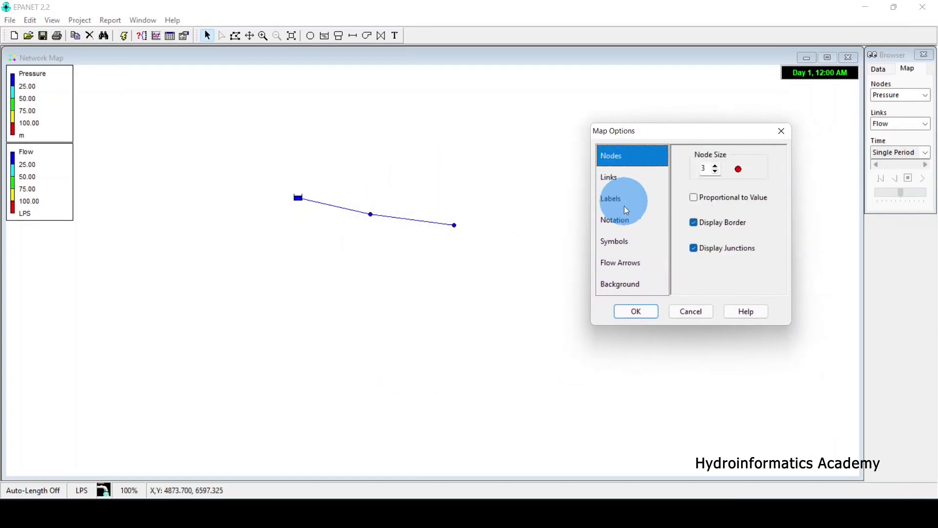
left_click(714, 165)
left_click(715, 166)
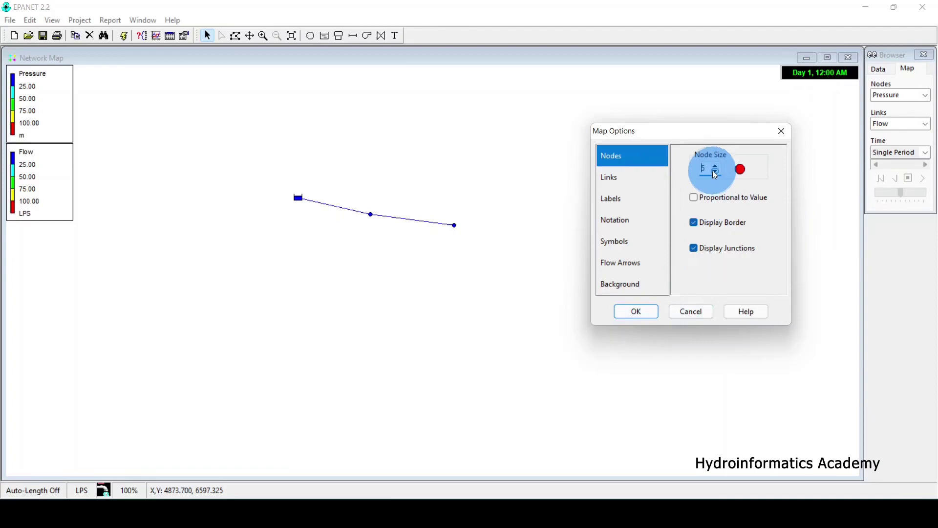
left_click(641, 319)
left_click(285, 206)
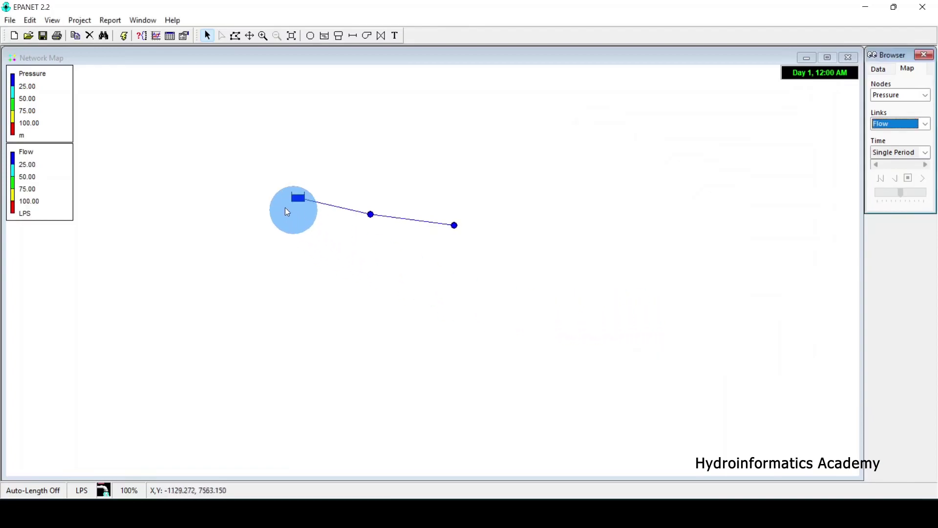
Step: Reopen the network map's display options, set the node size to 3 and apply it
left_click(299, 202)
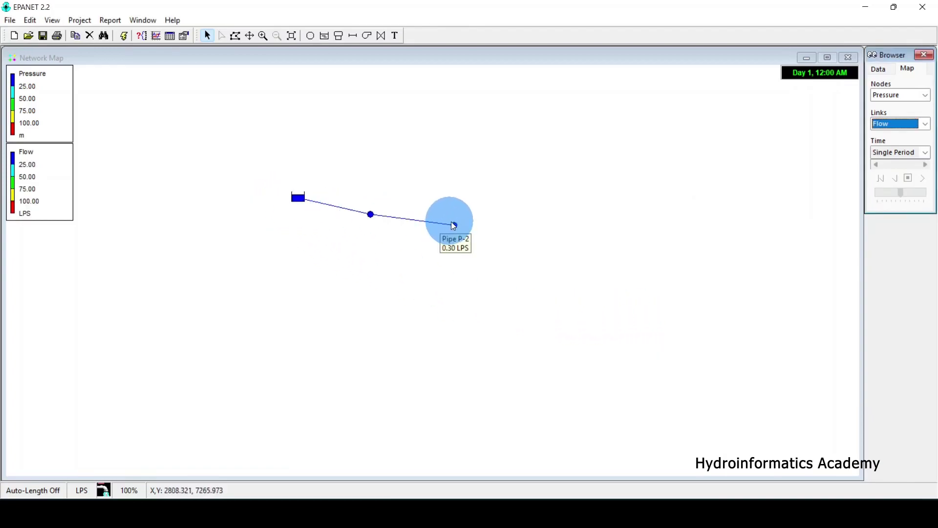
mouse_move(296, 199)
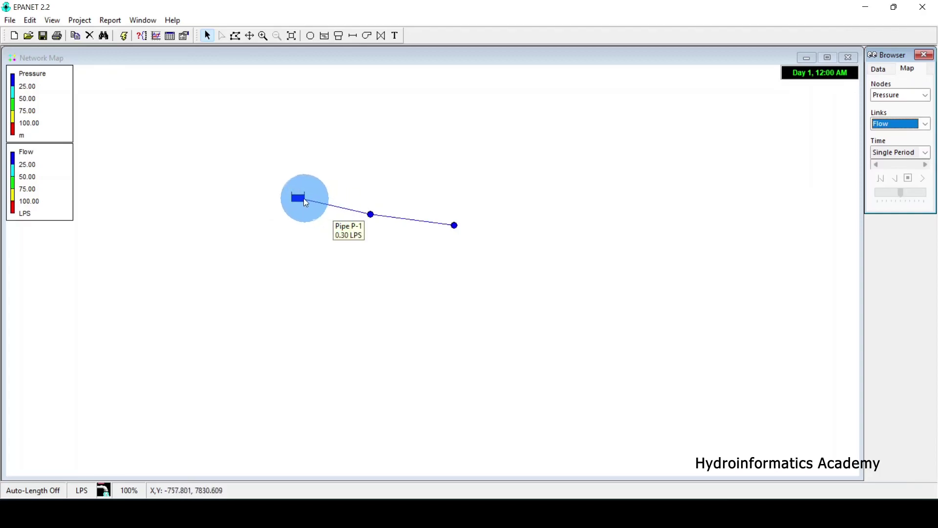
mouse_move(372, 215)
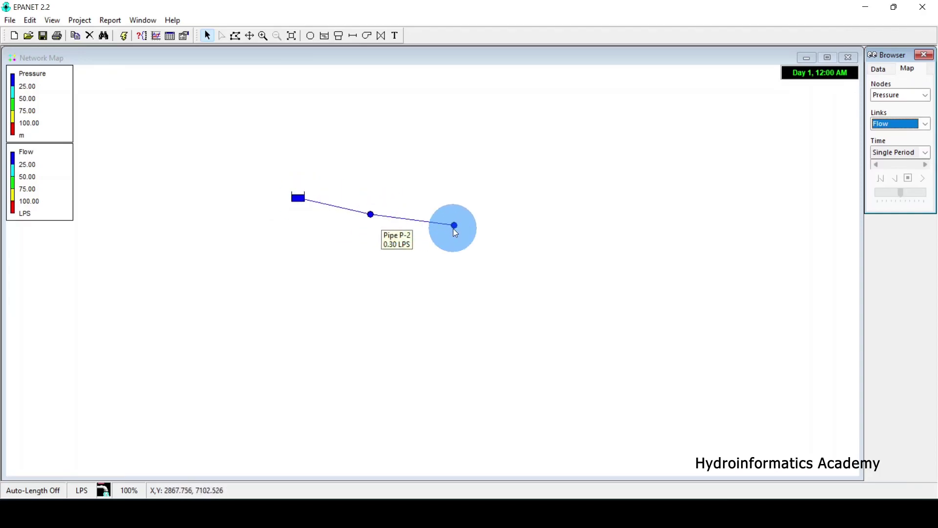
right_click(548, 207)
left_click(579, 269)
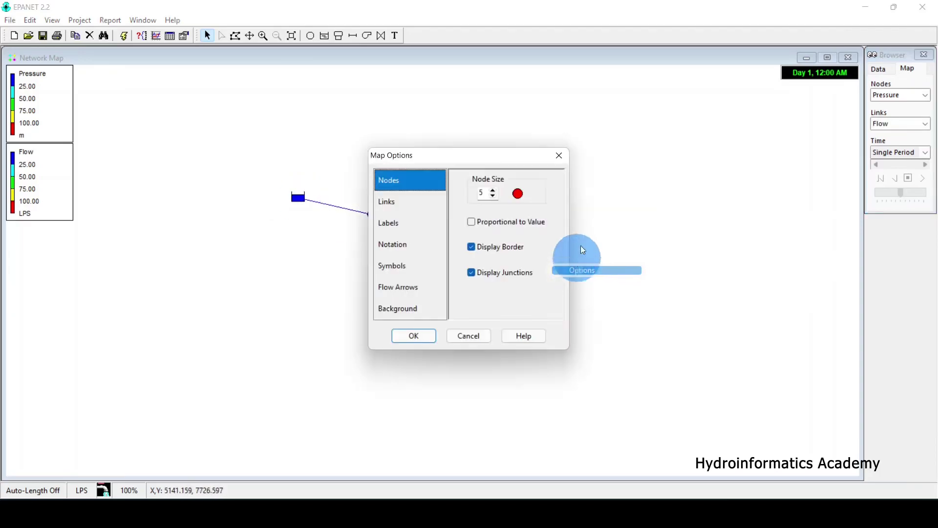
left_click(494, 193)
left_click(494, 197)
left_click(494, 197)
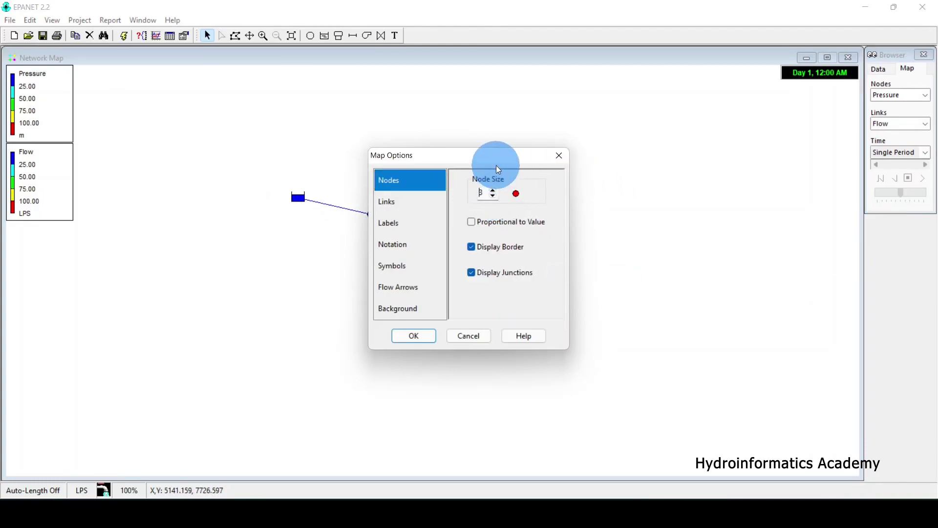
left_click_drag(471, 161, 643, 122)
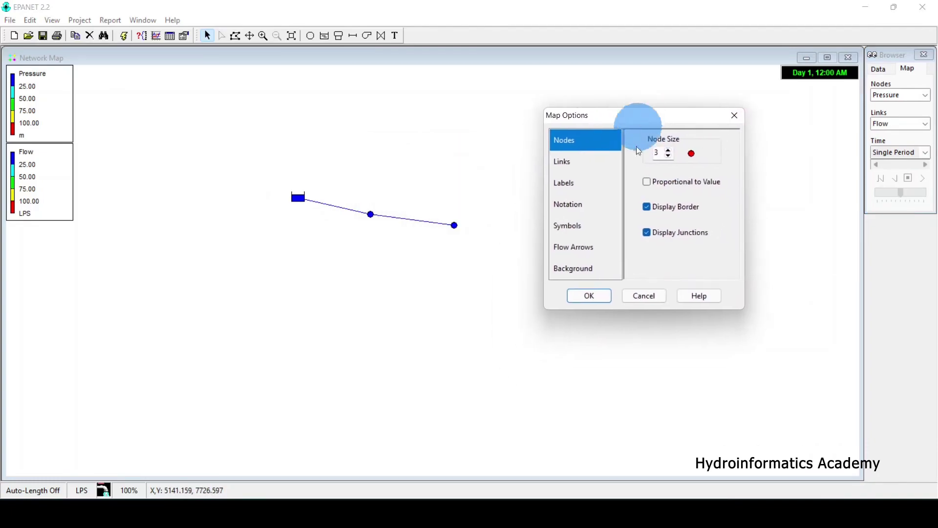
left_click(590, 295)
Step: Set the link size to 5 in the map display options and apply it to the two pipes
right_click(593, 214)
left_click(624, 281)
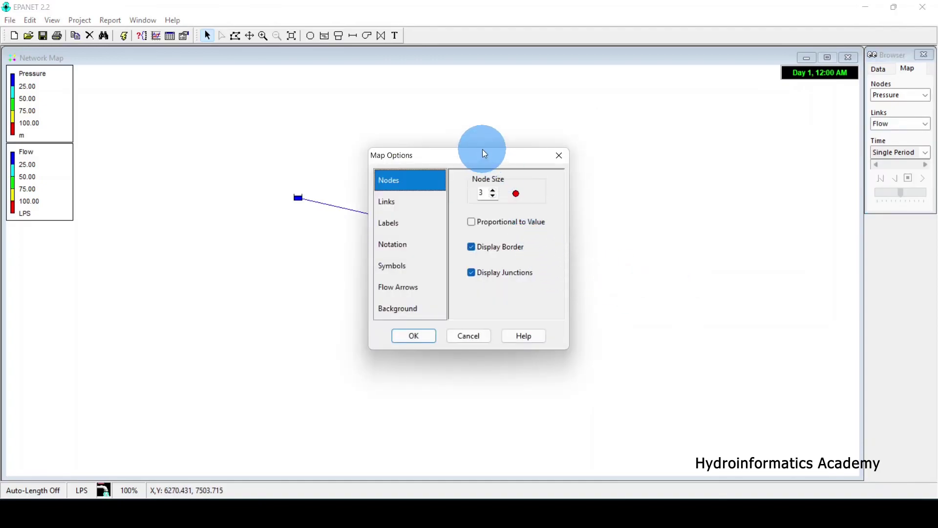
left_click_drag(482, 151, 673, 104)
left_click(591, 158)
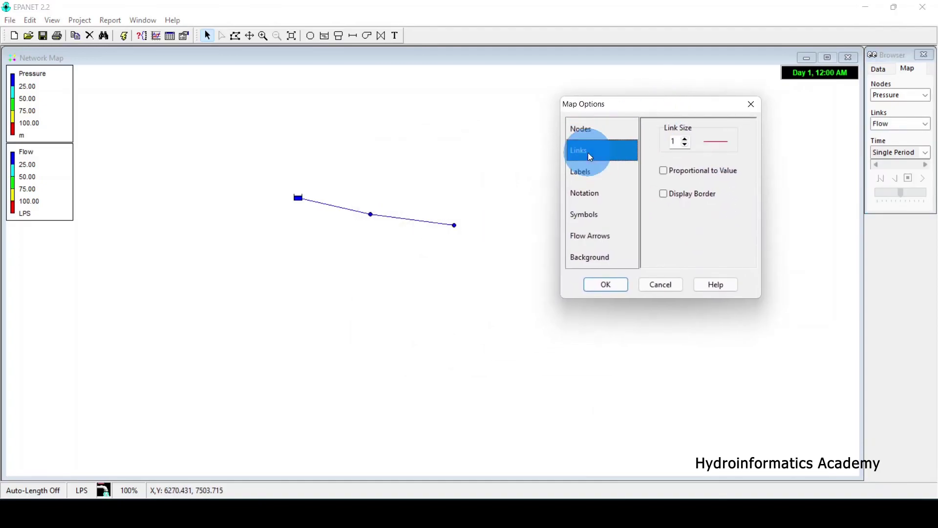
left_click(686, 140)
left_click(686, 140)
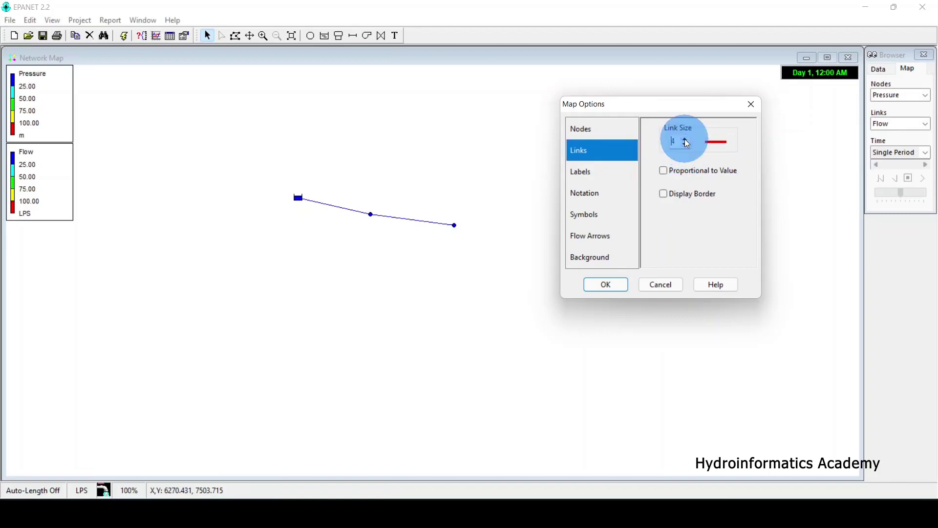
left_click(606, 284)
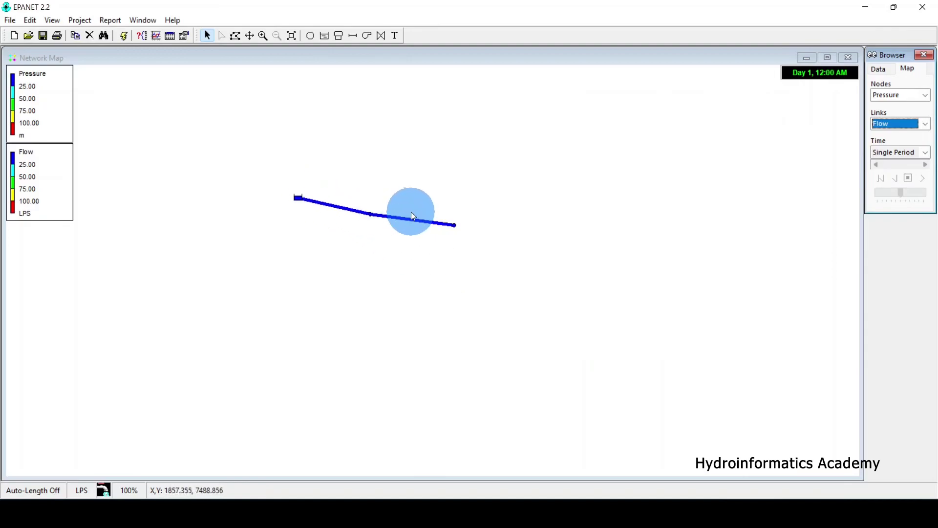
mouse_move(384, 218)
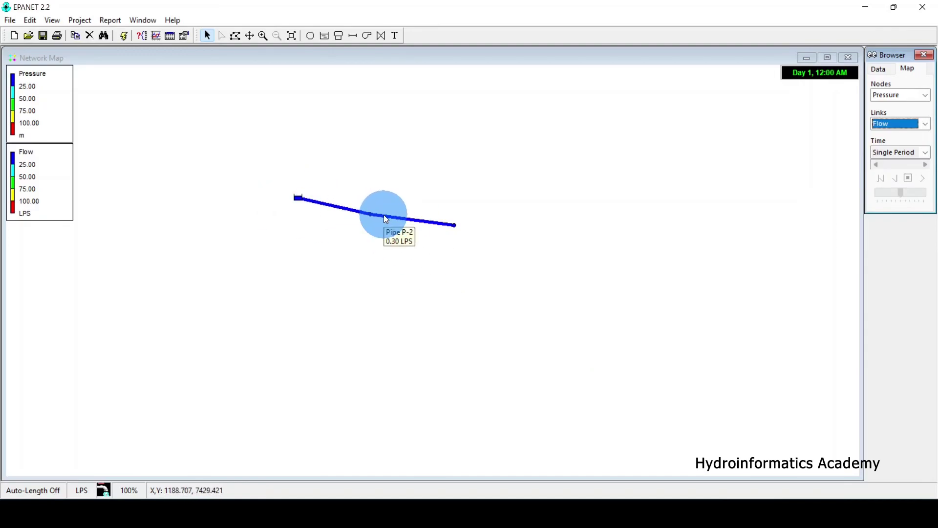
Step: Set the map's link size back to 1 and open the label display settings
right_click(557, 208)
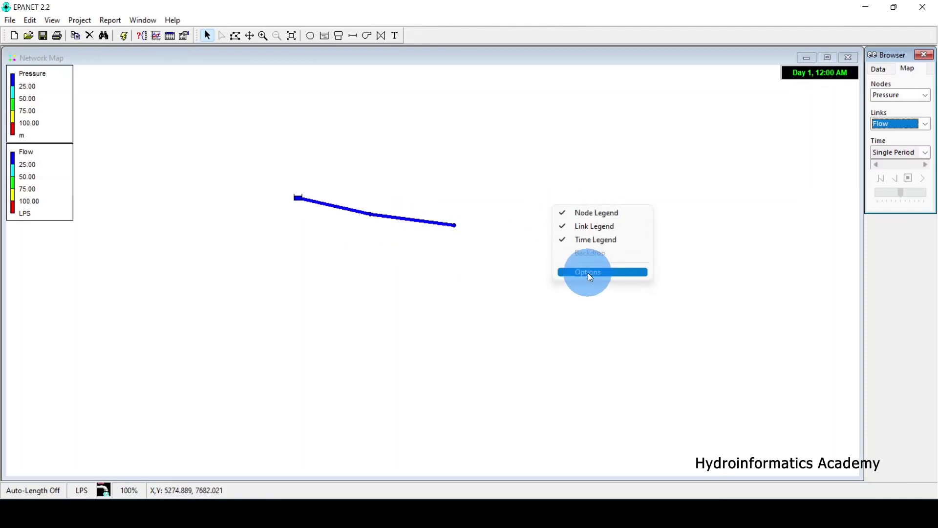
left_click(591, 278)
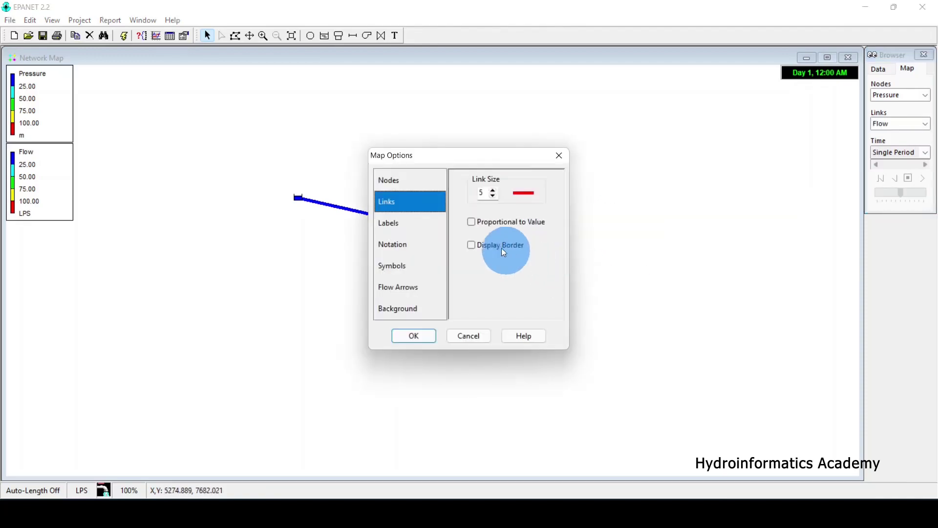
left_click(494, 197)
left_click(494, 196)
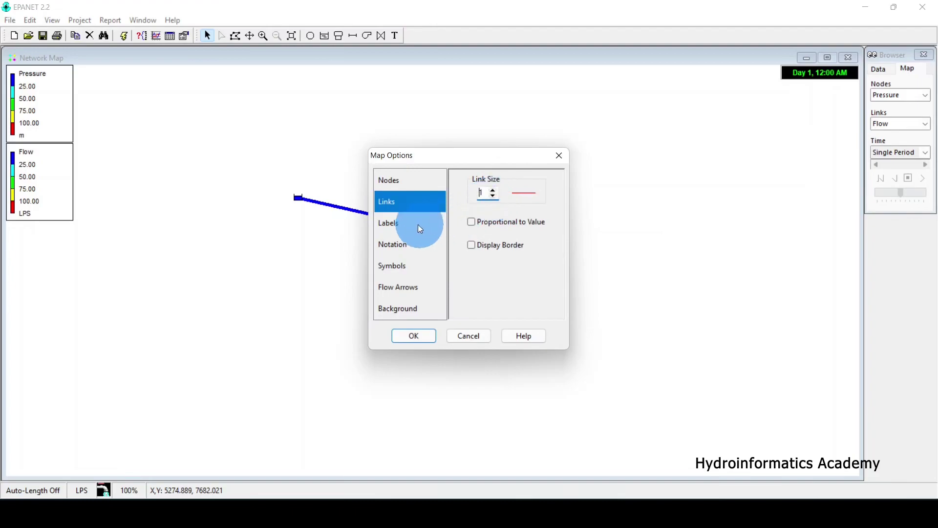
left_click_drag(493, 155, 710, 89)
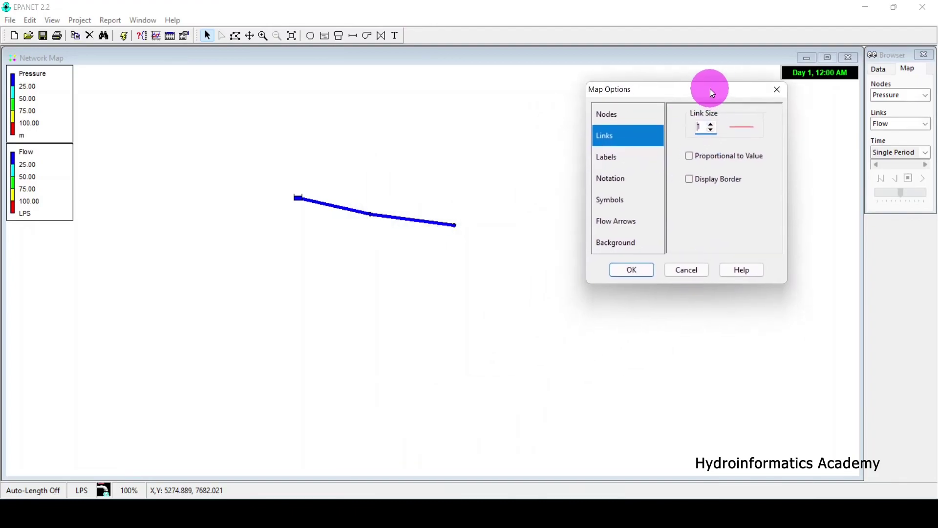
left_click(614, 163)
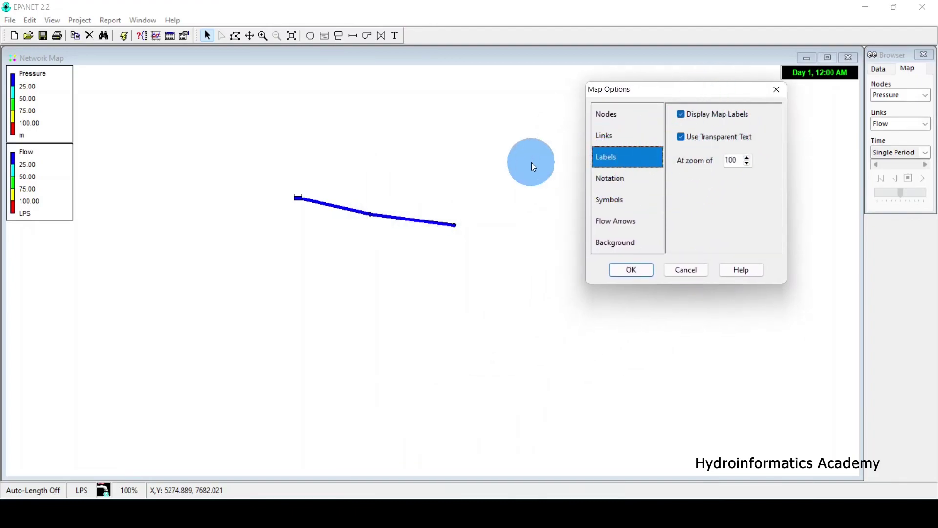
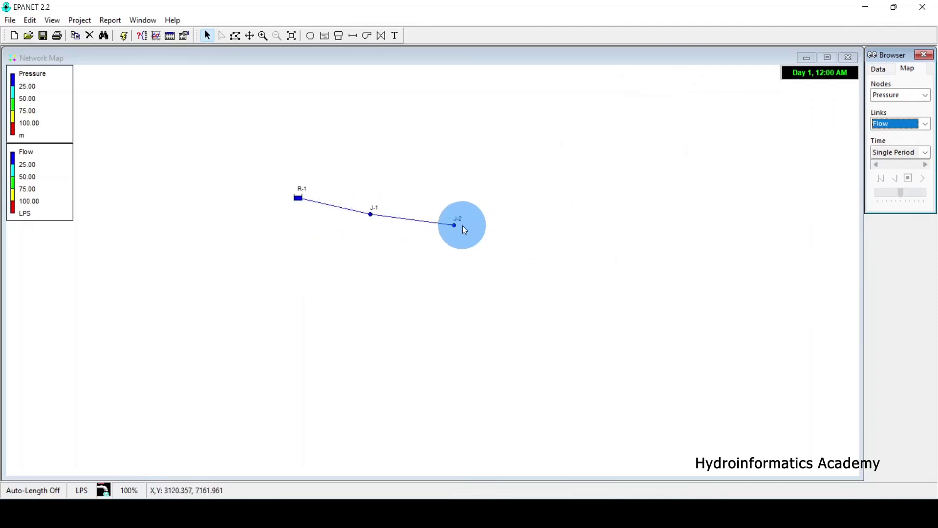
Step: Set the map notation font size to 10 and apply it to the node ID labels
right_click(582, 200)
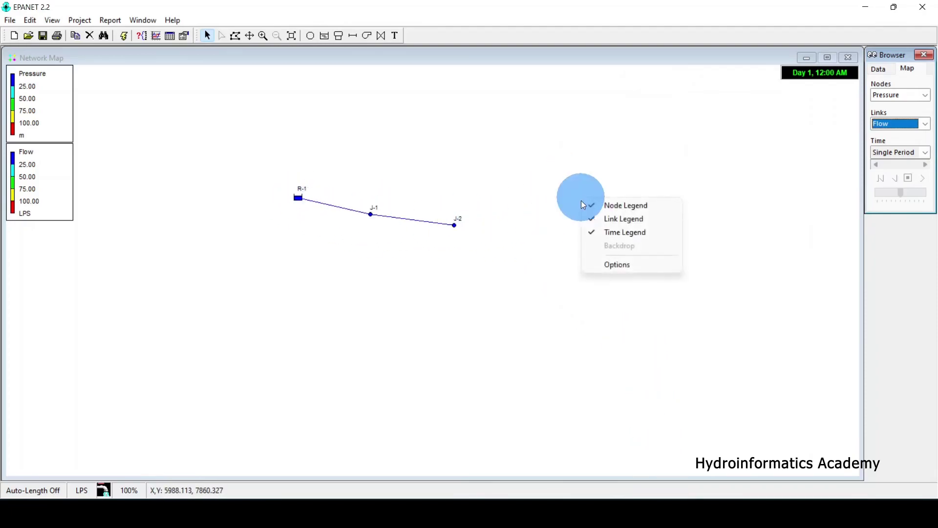
left_click(601, 266)
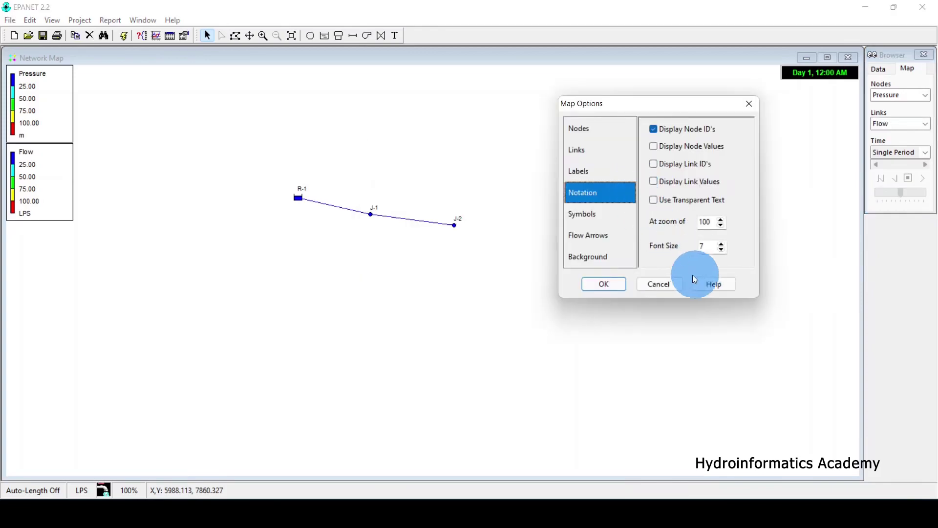
left_click_drag(711, 247, 648, 250)
type("10")
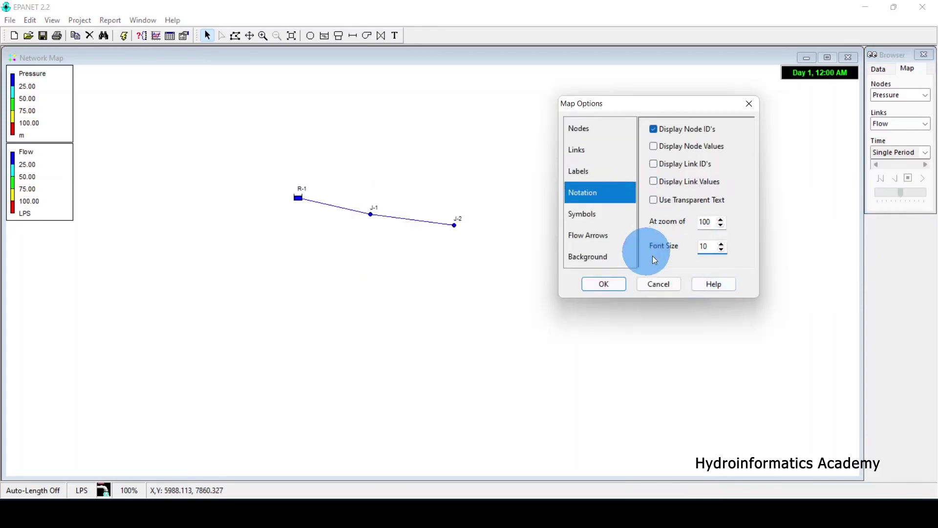
left_click_drag(707, 223, 663, 234)
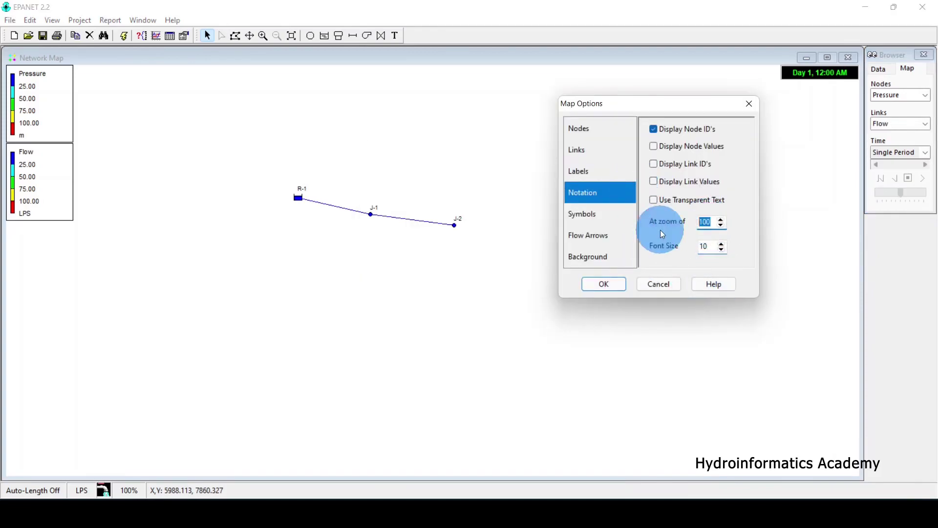
left_click(594, 283)
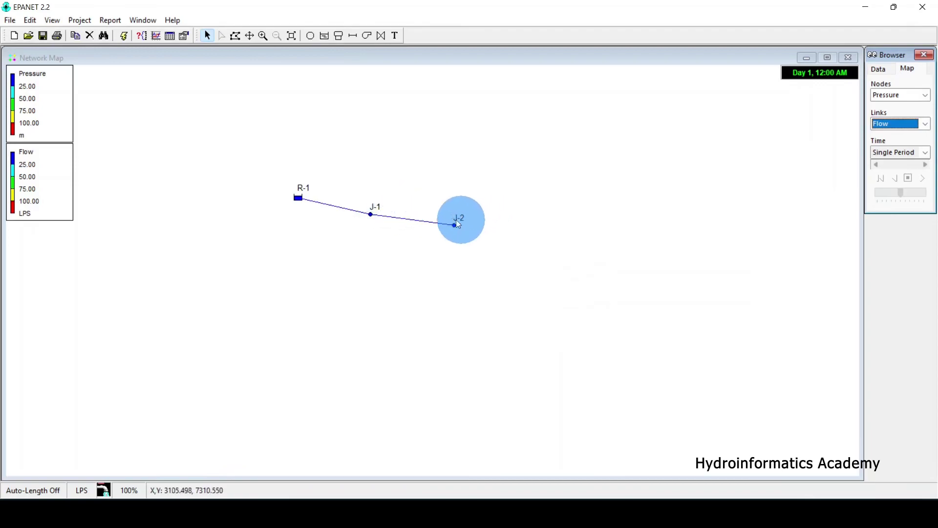
Step: Turn on the display of link IDs in the map notation options and apply it
right_click(593, 203)
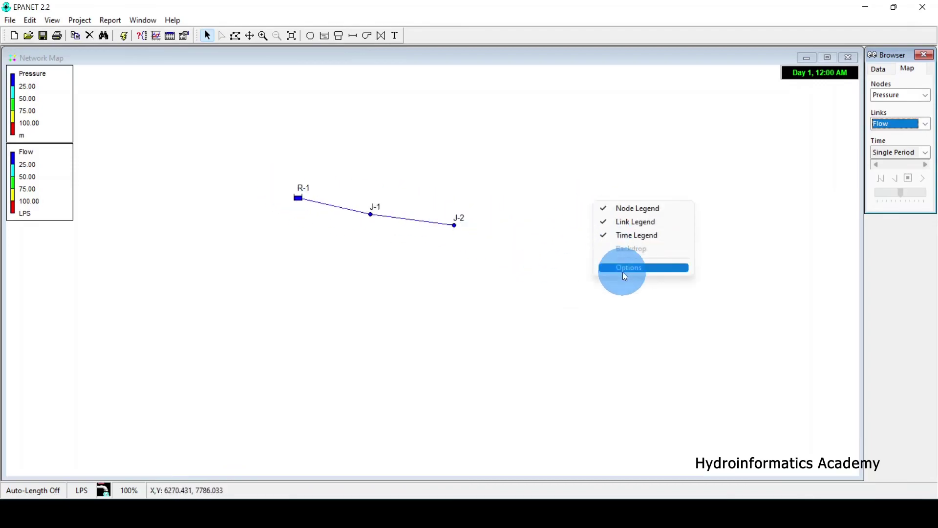
left_click(626, 269)
left_click_drag(477, 162, 636, 144)
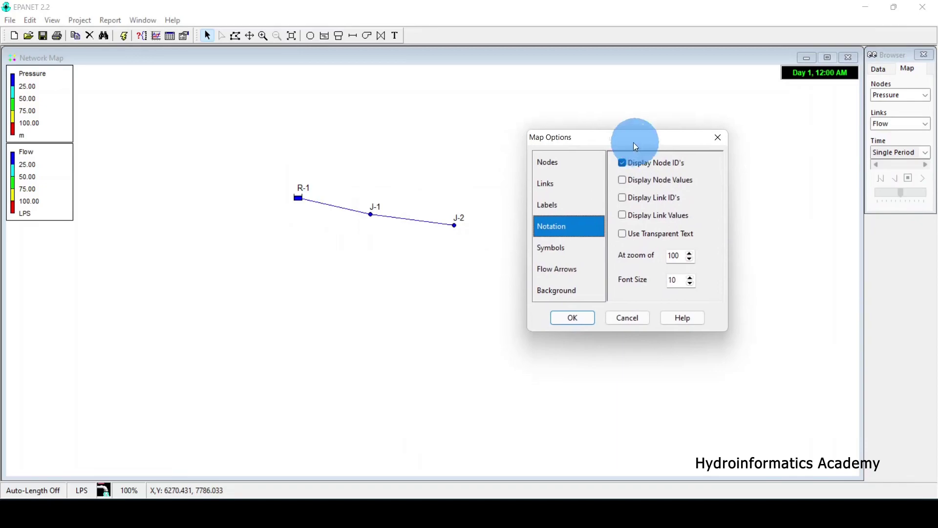
left_click(658, 195)
left_click(573, 317)
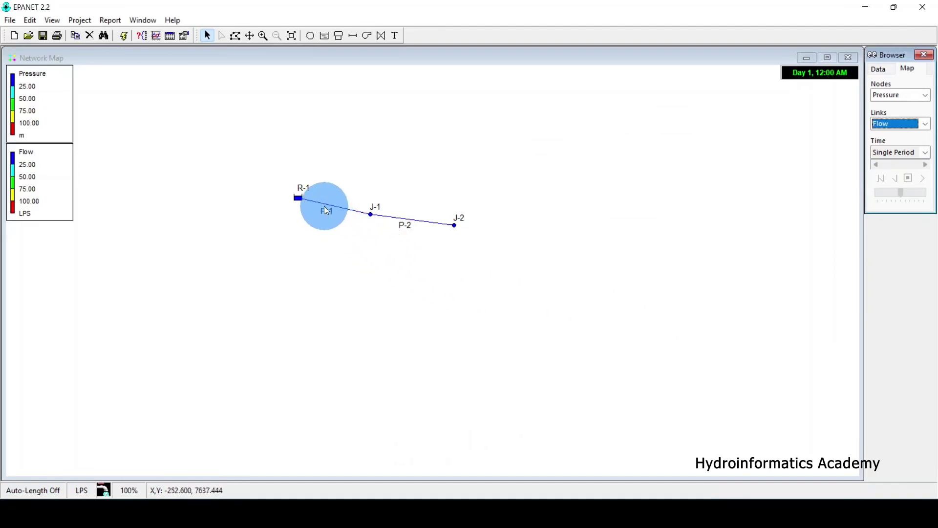
mouse_move(334, 216)
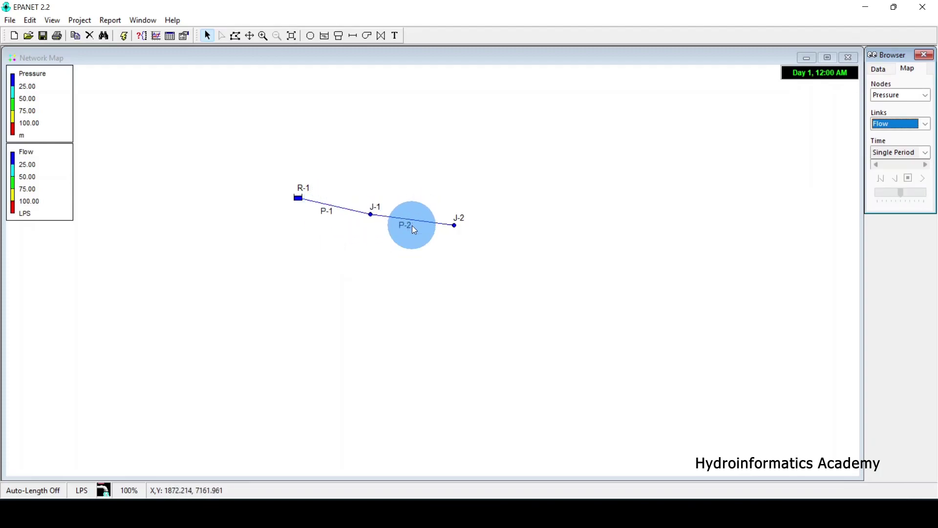
mouse_move(413, 221)
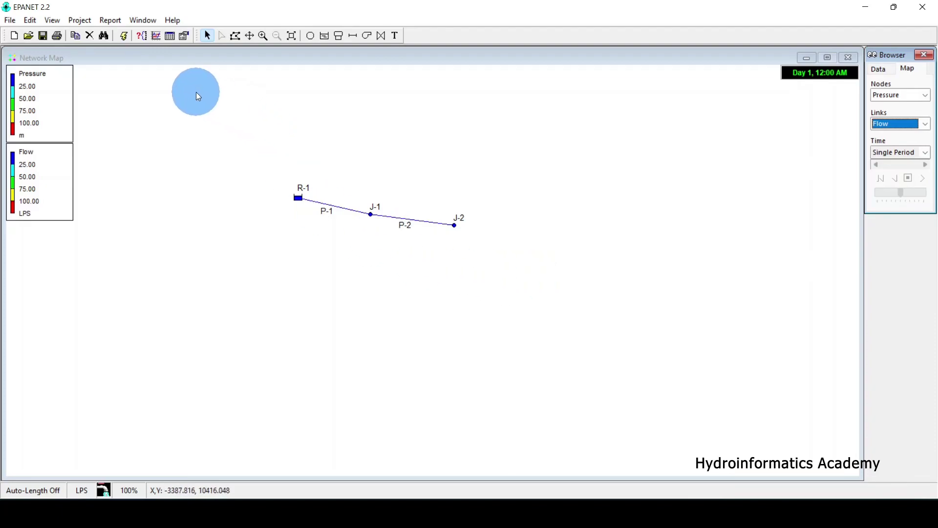
Step: Review the junction and pipe ID prefixes in the project defaults against the map labels, then close the defaults
left_click(80, 20)
left_click(95, 47)
left_click_drag(477, 145, 662, 122)
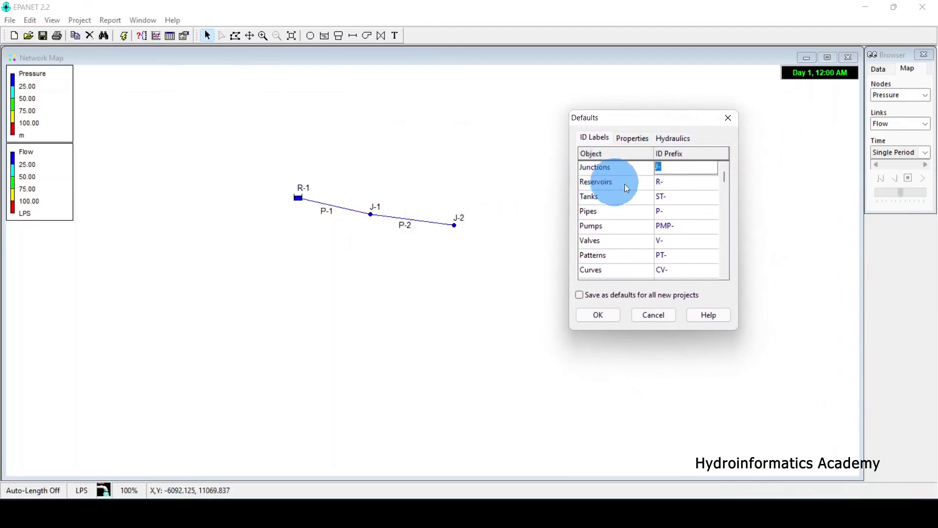
double_click(667, 167)
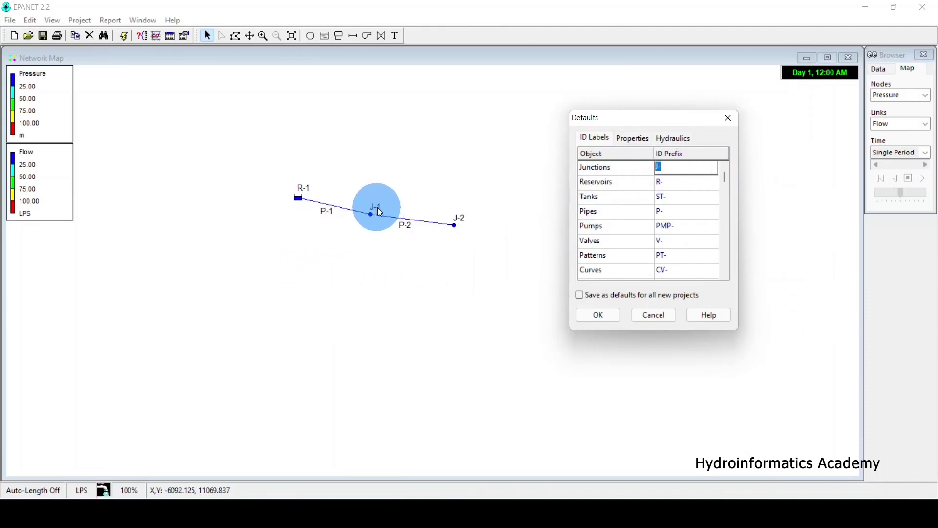
key("Down")
key("Down")
key("Down")
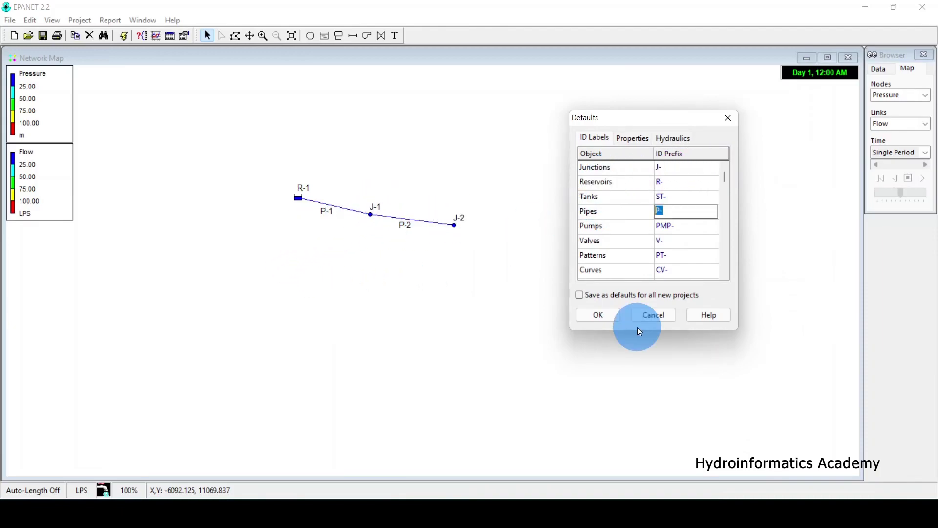
left_click(671, 212)
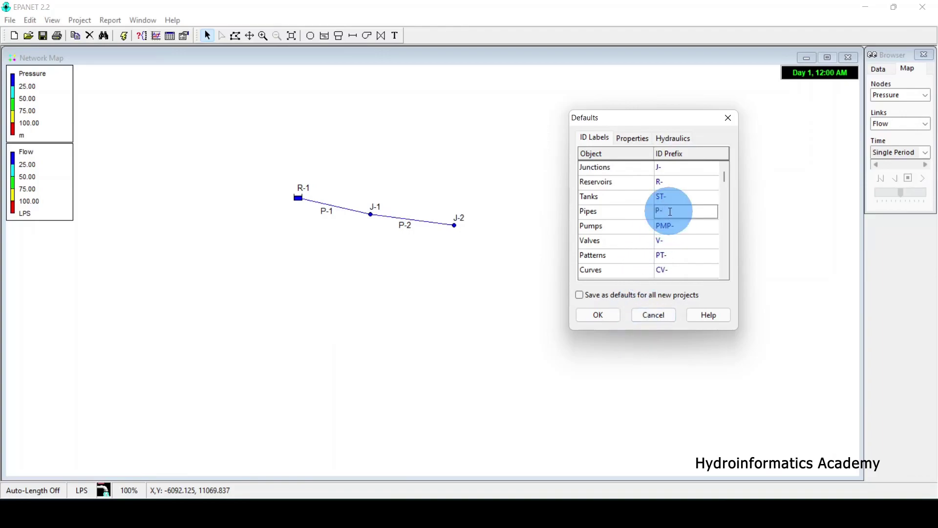
double_click(671, 211)
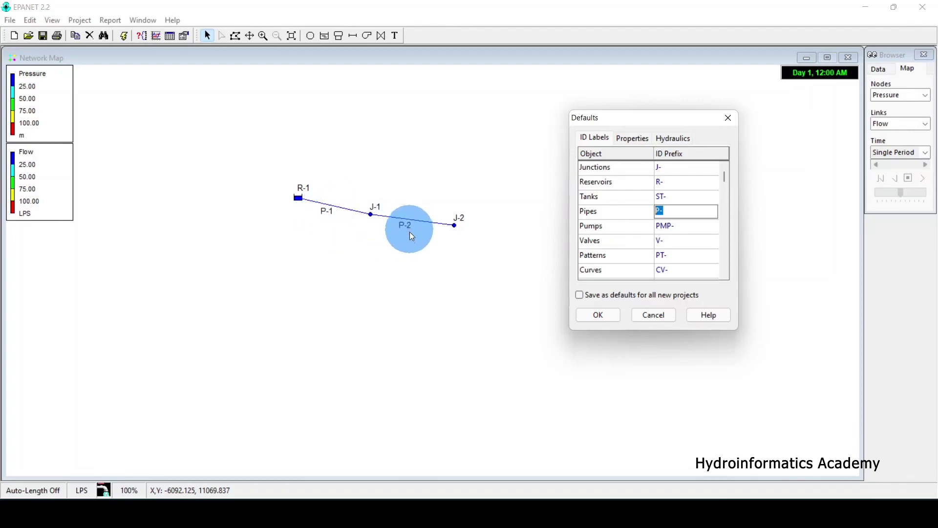
left_click(599, 315)
Step: In the map notation options, turn off node IDs and link IDs, turn on node values and link values, and apply
right_click(505, 156)
left_click(541, 224)
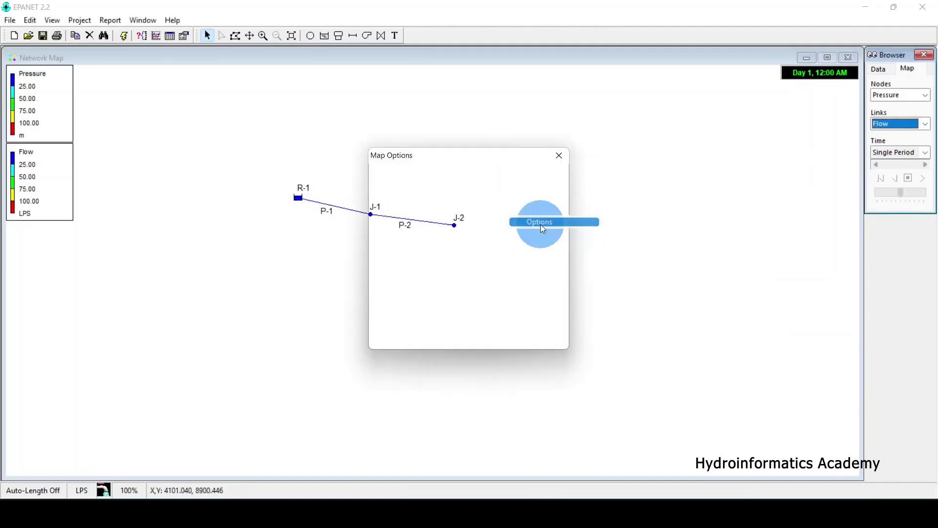
left_click_drag(495, 168, 640, 128)
left_click(620, 179)
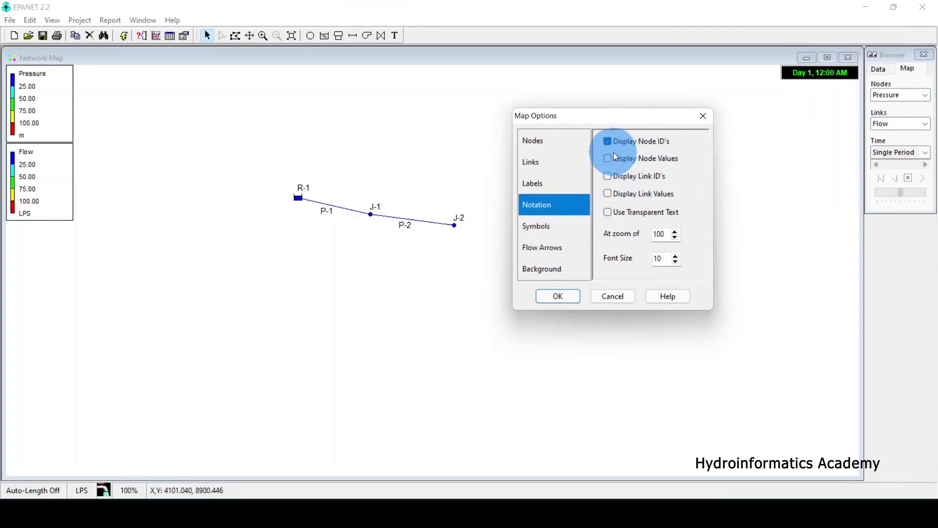
left_click(609, 143)
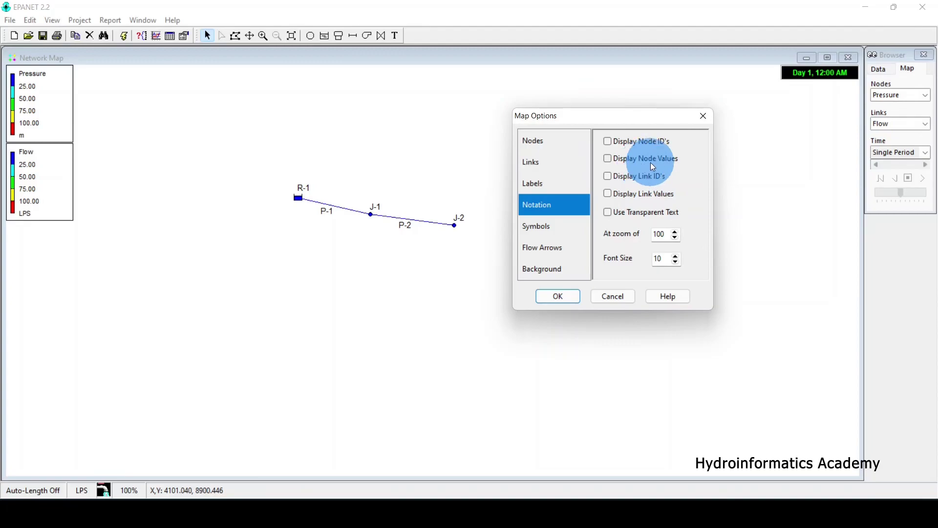
left_click(649, 158)
left_click(637, 176)
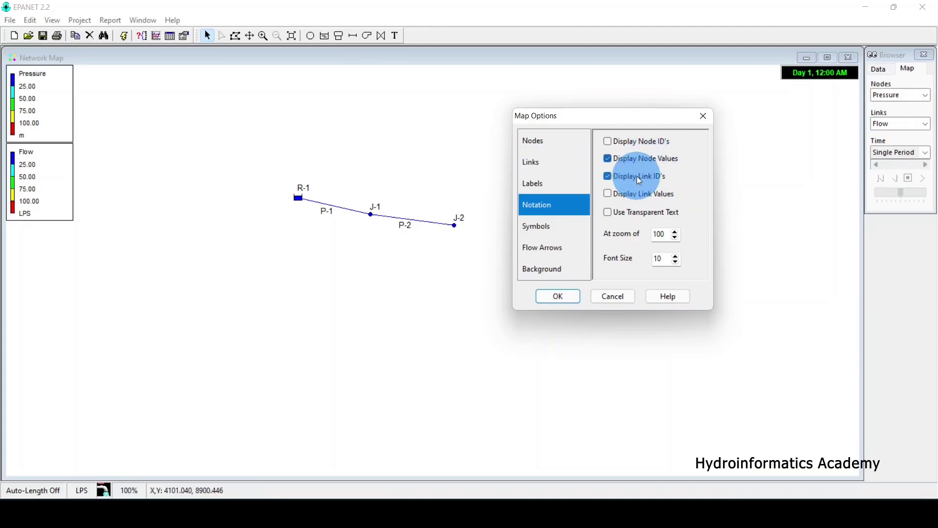
left_click(637, 176)
left_click(640, 194)
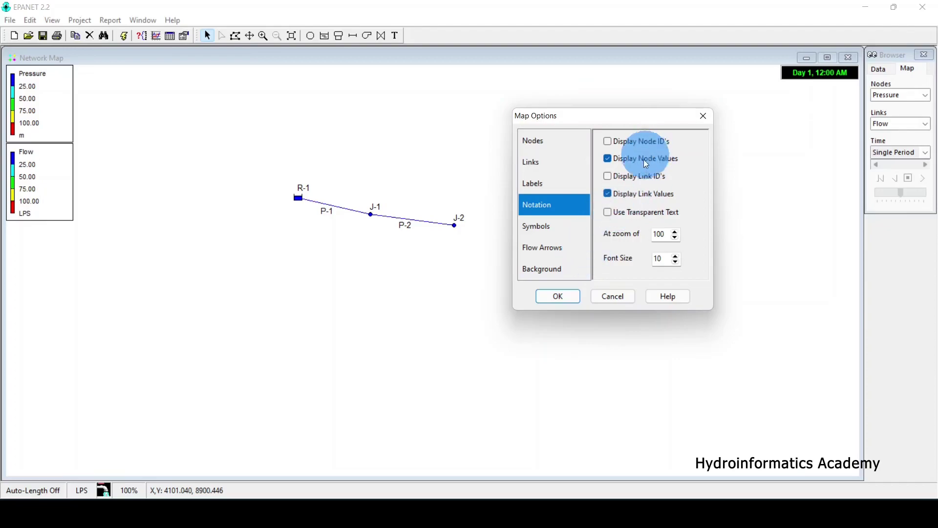
left_click(573, 296)
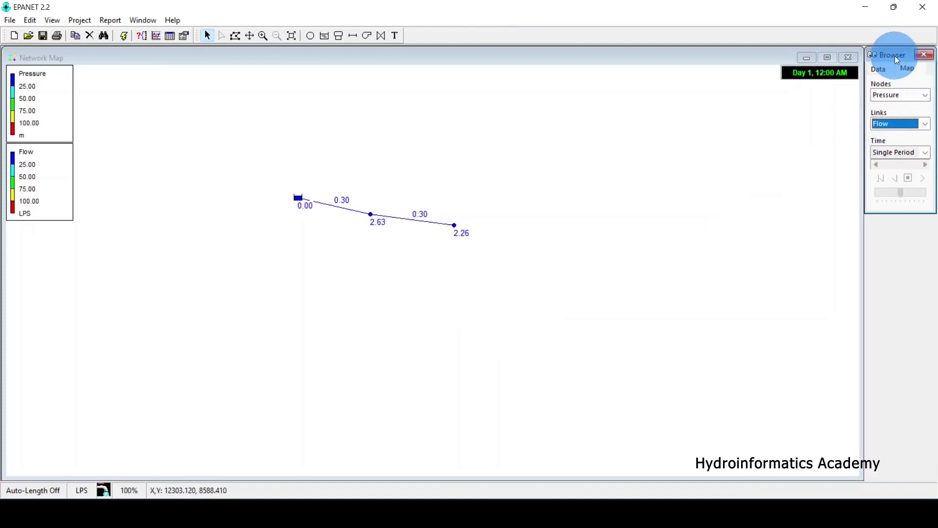
Step: Move the Browser beside the network, display node elevation on the map and switch the node view back to Pressure
left_click_drag(895, 56, 715, 159)
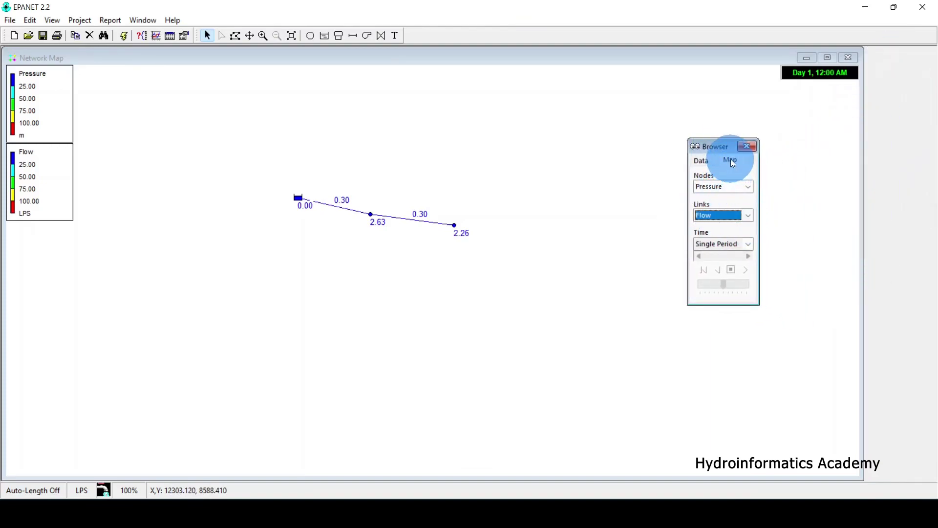
left_click(732, 187)
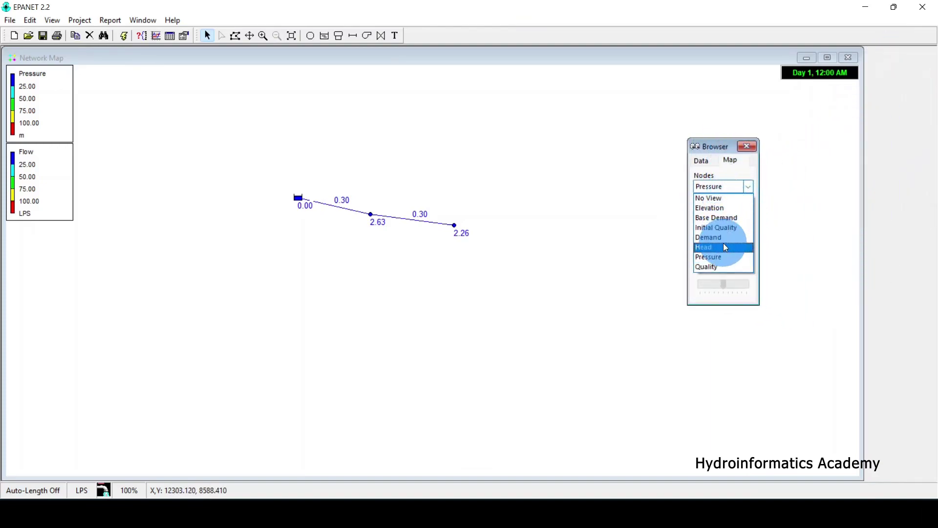
left_click(727, 208)
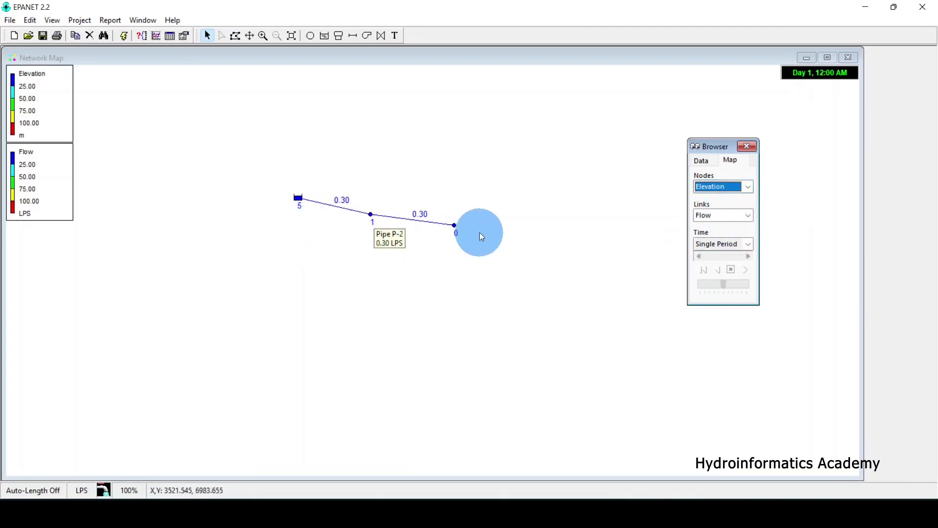
left_click(738, 195)
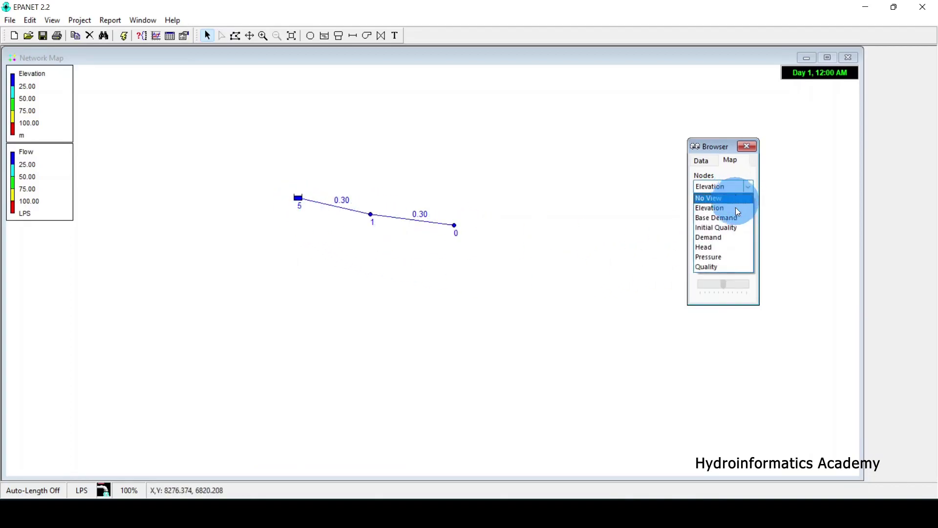
left_click(725, 256)
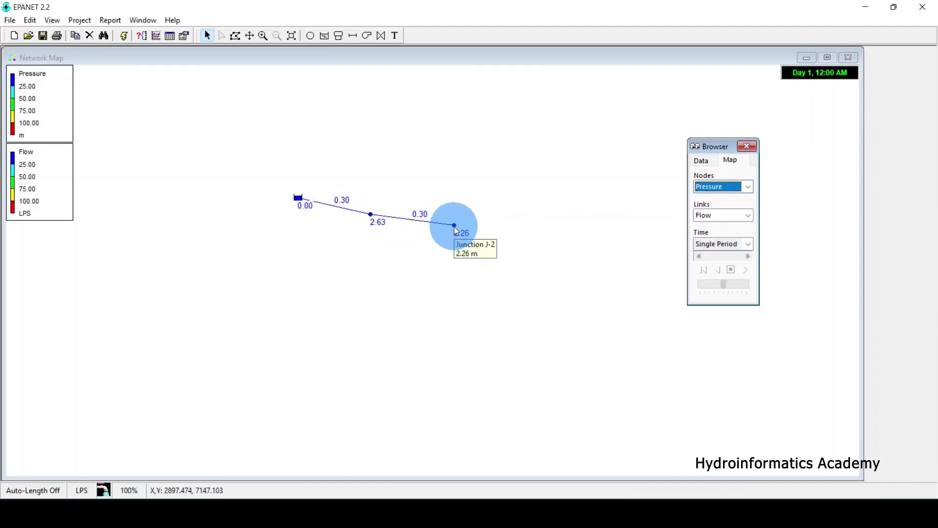
Step: Display Velocity as the link parameter on the map and inspect the values along the pipes
left_click(709, 212)
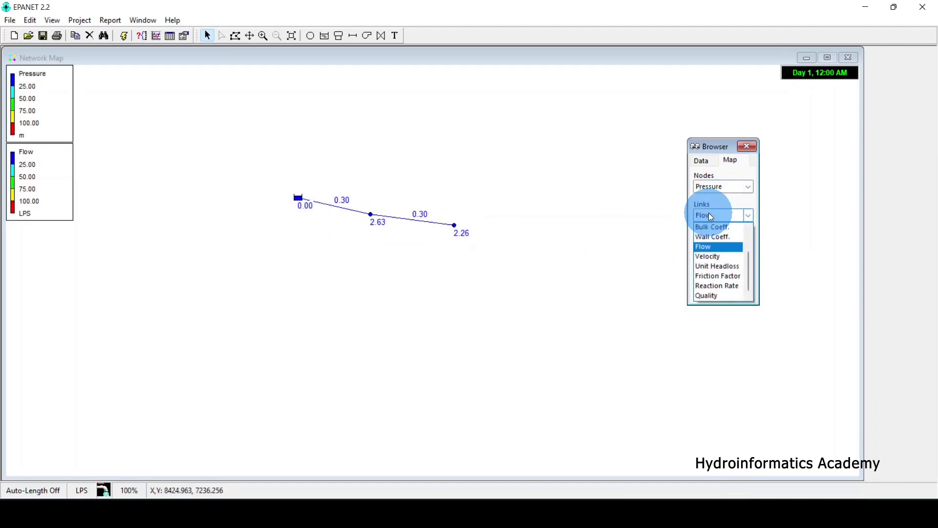
left_click(708, 252)
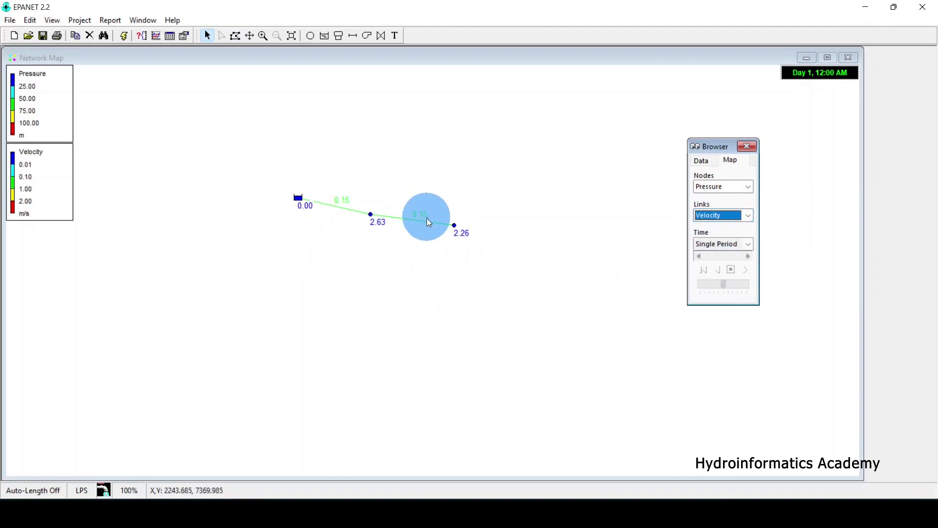
mouse_move(427, 220)
Step: Set the map's link parameter to No View and move the Browser back outside the map window
left_click(735, 215)
scroll(706, 230, "up", 4)
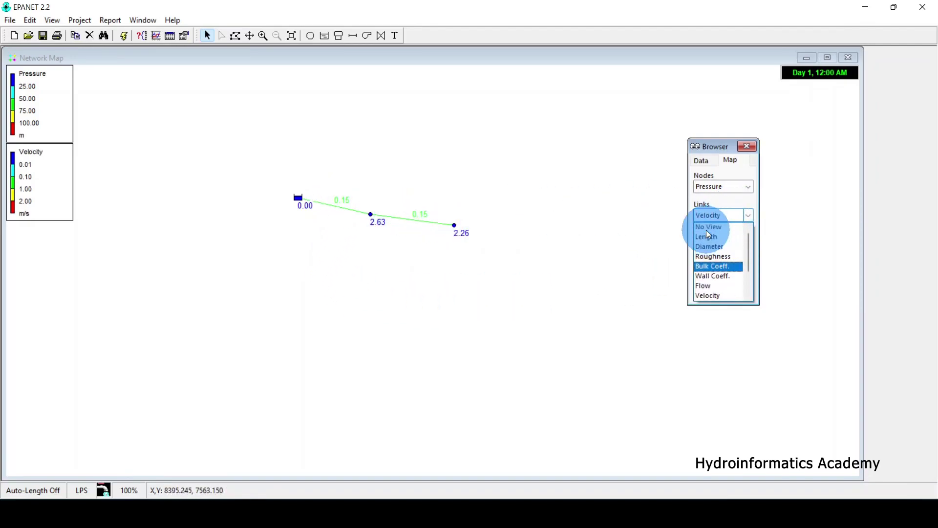
left_click(709, 227)
left_click_drag(745, 149, 923, 59)
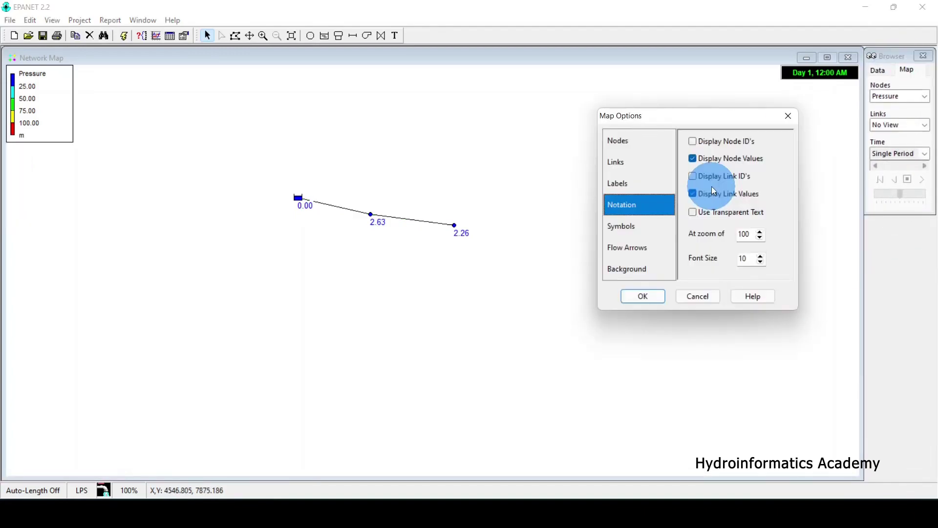
Step: Set the map's flow arrow style to Open and apply it to the network
left_click(627, 229)
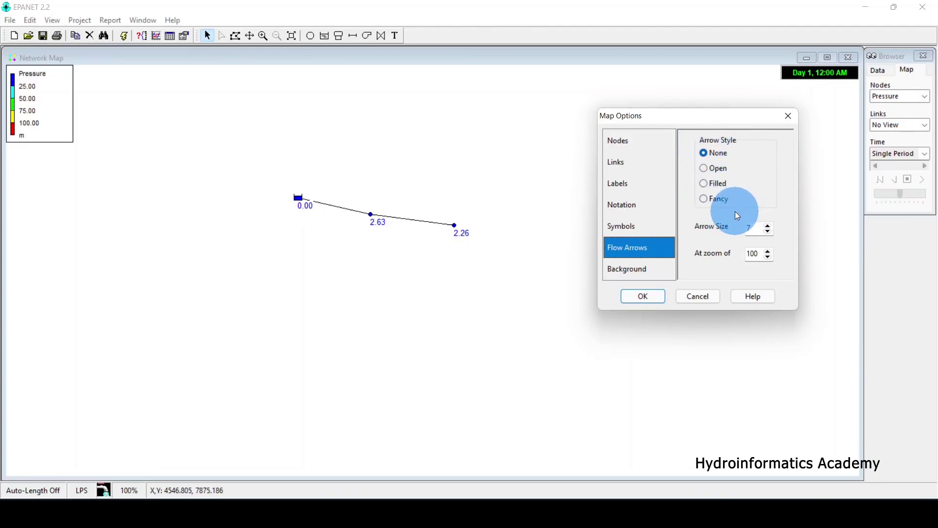
left_click(720, 170)
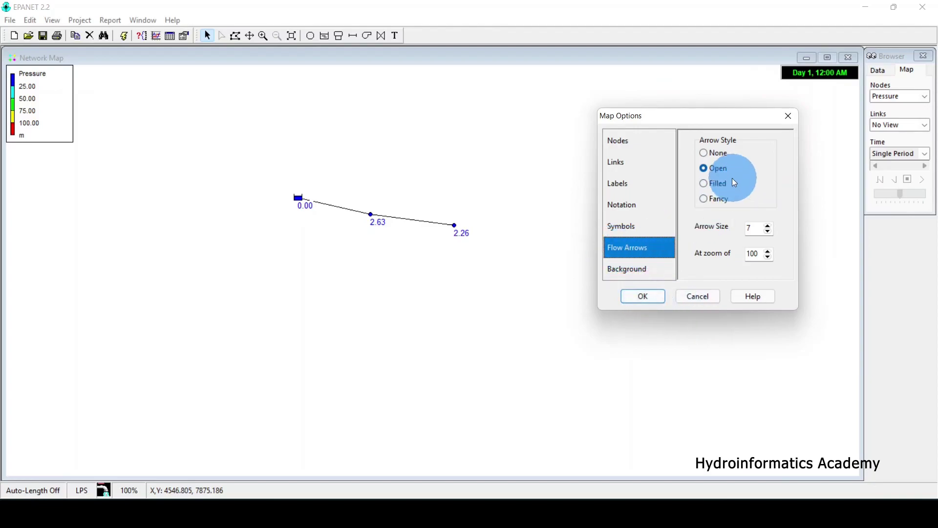
left_click(657, 297)
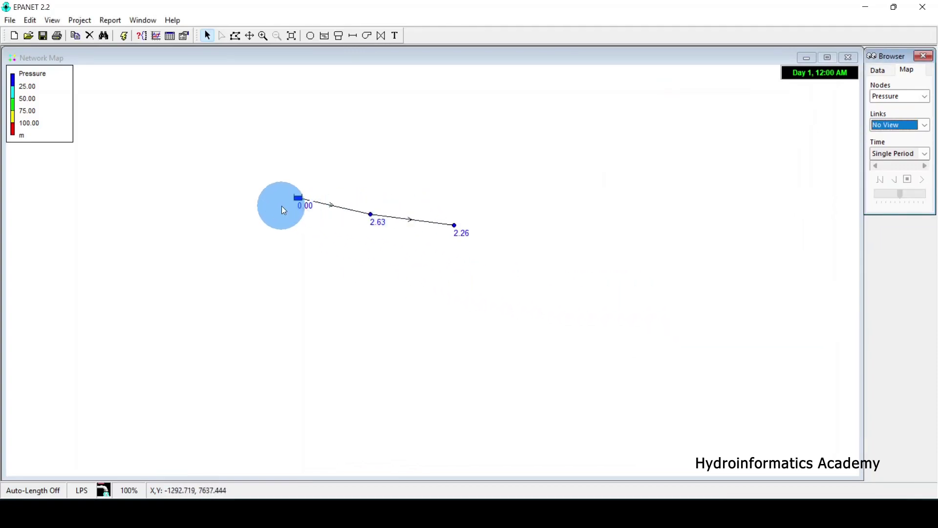
Step: Increase the flow arrow size to 8 in the map options and apply it
right_click(618, 201)
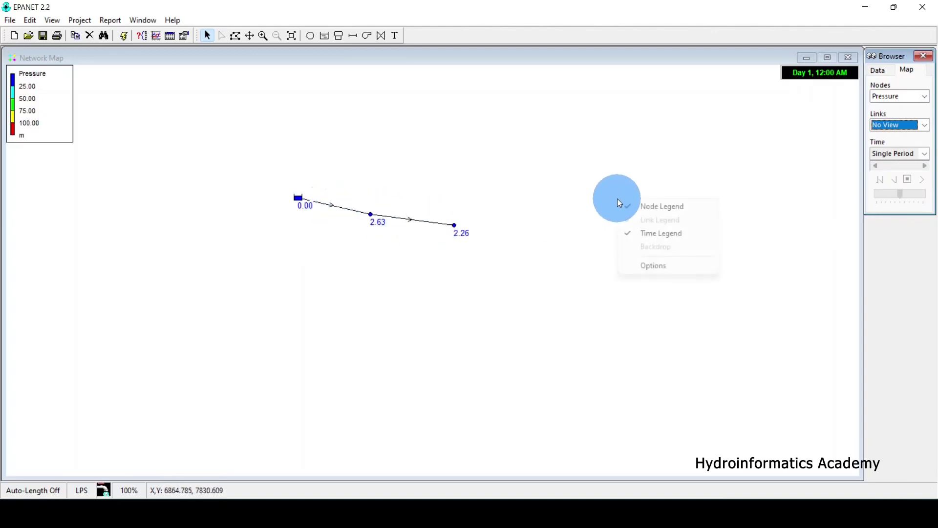
left_click(642, 264)
double_click(524, 268)
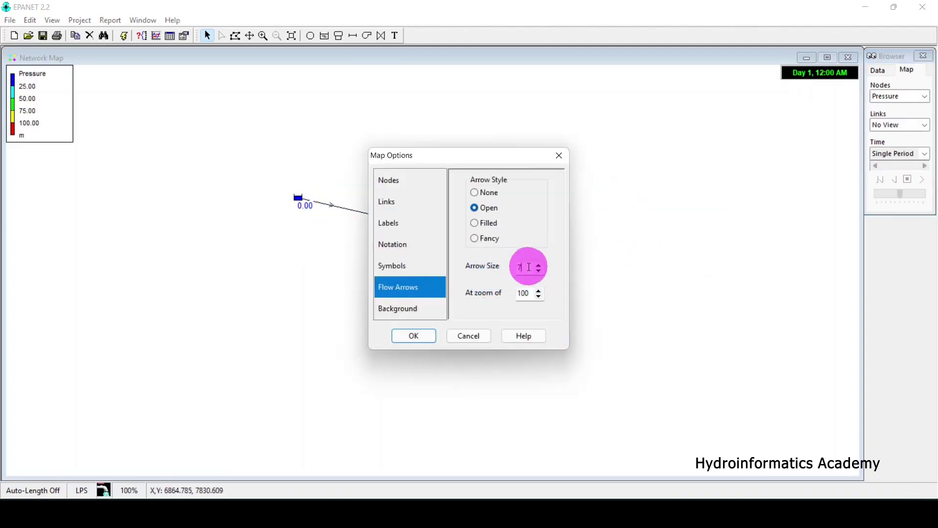
left_click(539, 266)
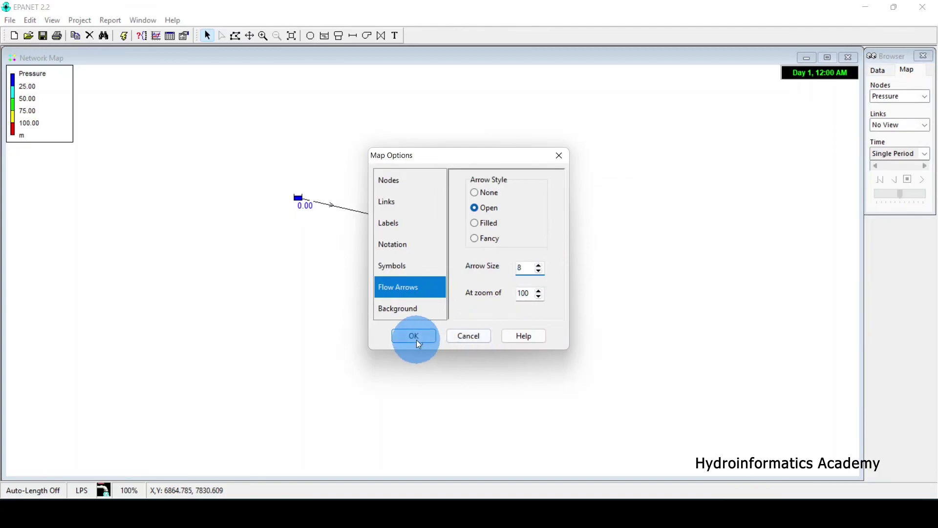
left_click(415, 336)
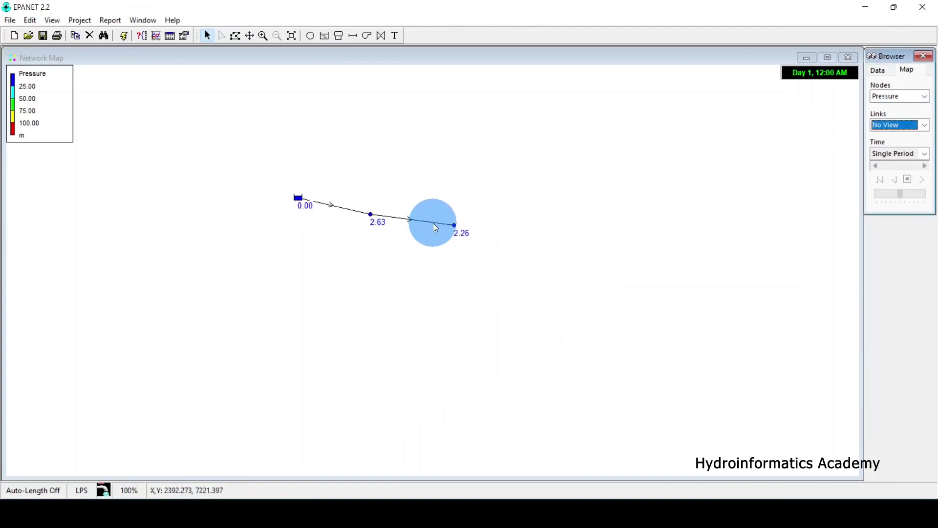
Step: Review the available background colors in the map options and accept the dialog with the white background selected
right_click(620, 225)
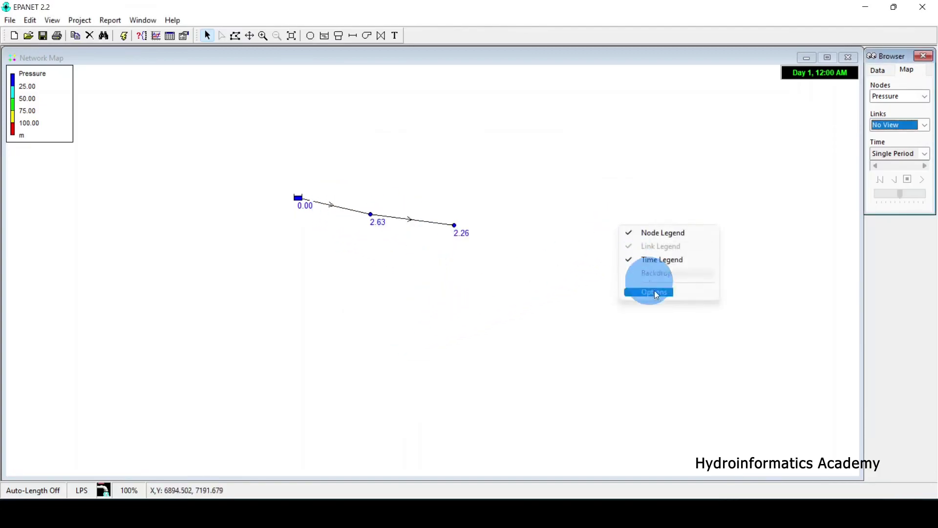
left_click(661, 293)
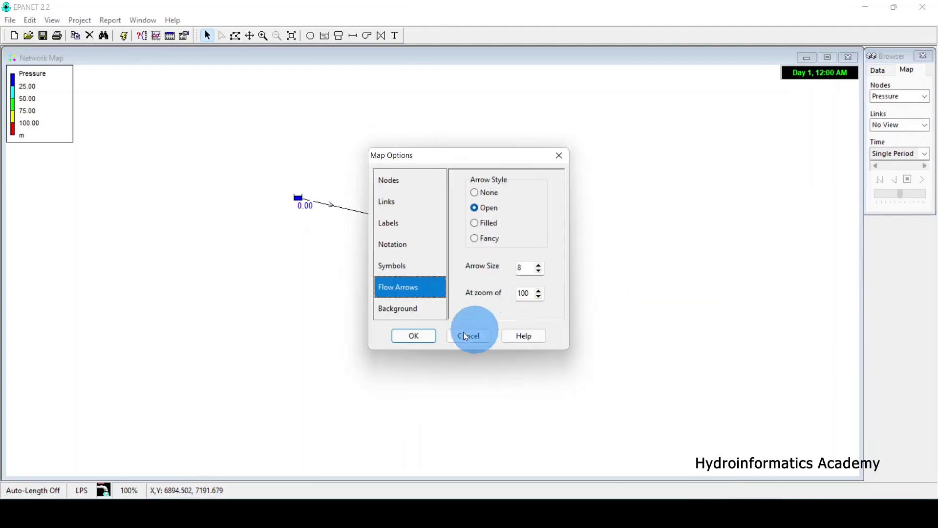
left_click(396, 310)
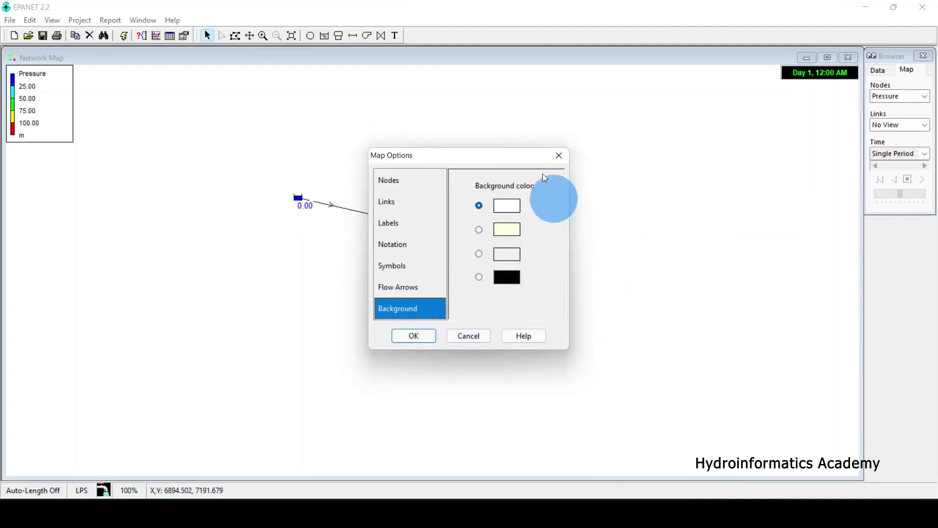
left_click(422, 335)
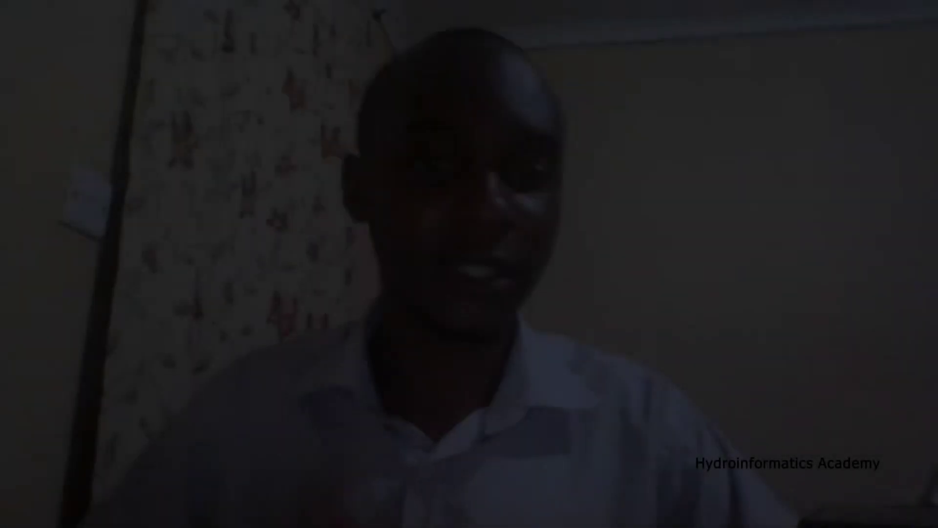